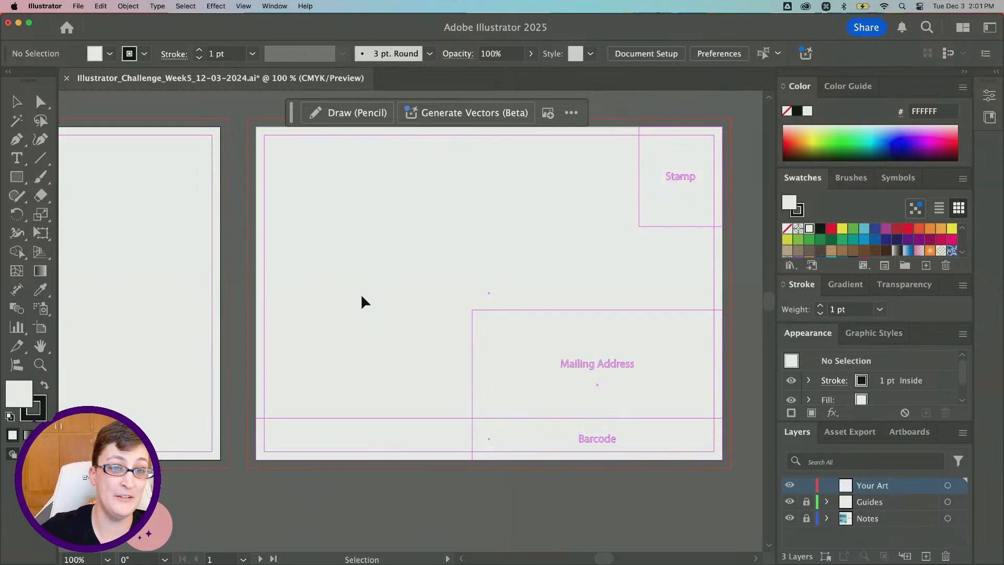
- Examine the front and back postcard artboards and the color circles, hiding and reshowing the Guides layer to compare
{"action": "scroll", "coordinate": [361, 294], "scroll_direction": "left", "scroll_amount": 10}
{"action": "scroll", "coordinate": [361, 294], "scroll_direction": "down", "scroll_amount": 2}
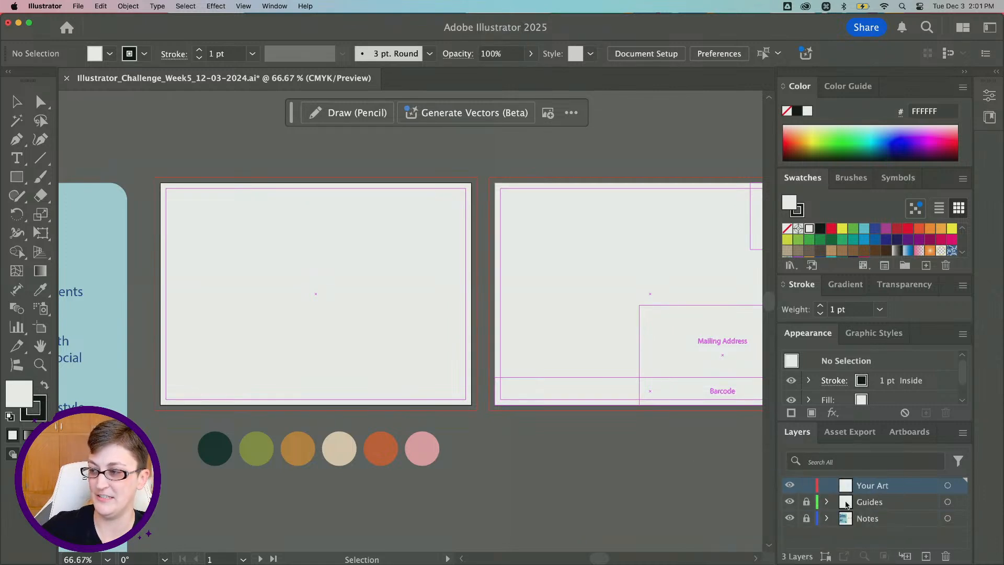
{"action": "left_click", "coordinate": [790, 502]}
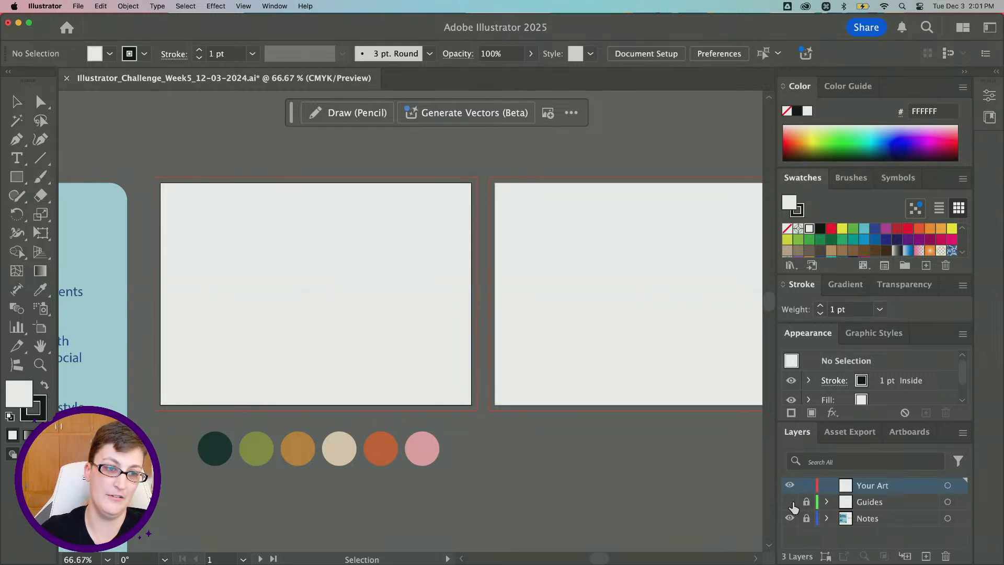
{"action": "left_click", "coordinate": [790, 502]}
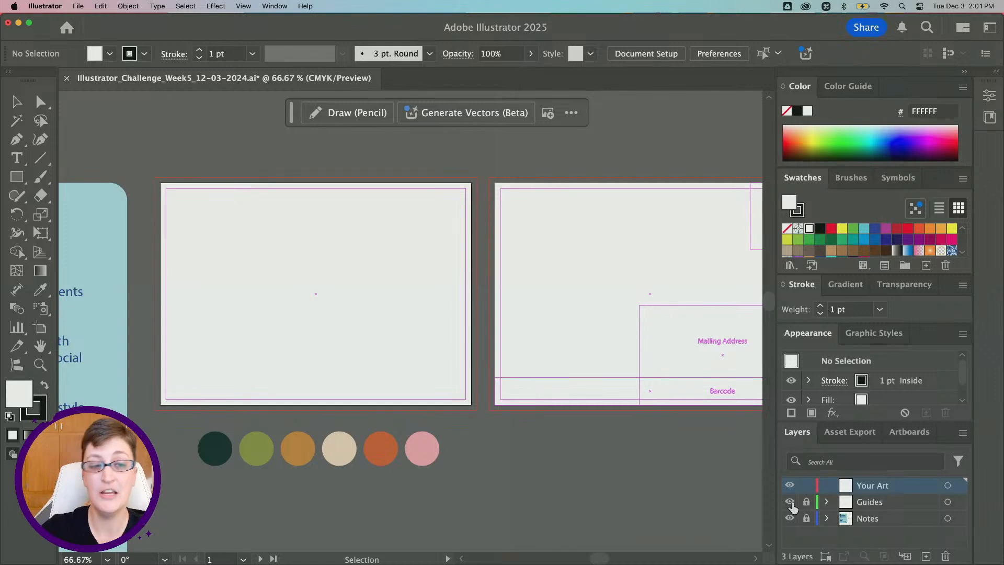
{"action": "scroll", "coordinate": [666, 293], "scroll_direction": "right", "scroll_amount": 5}
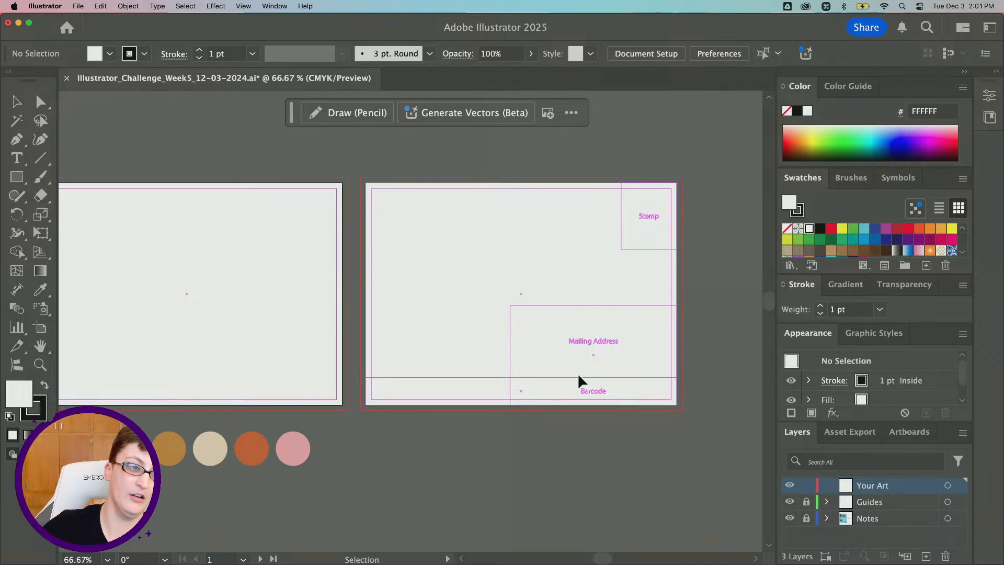
{"action": "scroll", "coordinate": [233, 294], "scroll_direction": "left", "scroll_amount": 8}
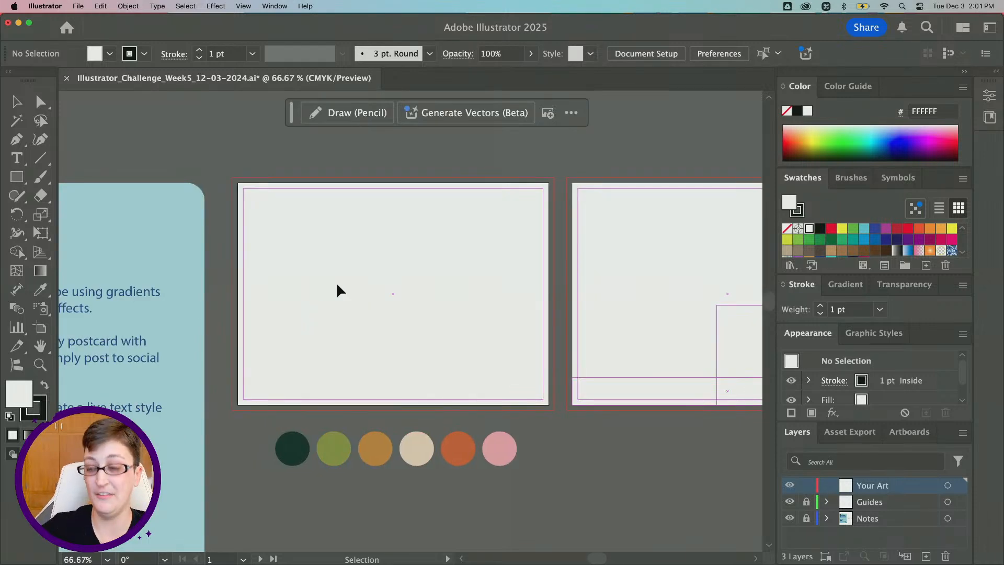
{"action": "key", "text": "super+equal"}
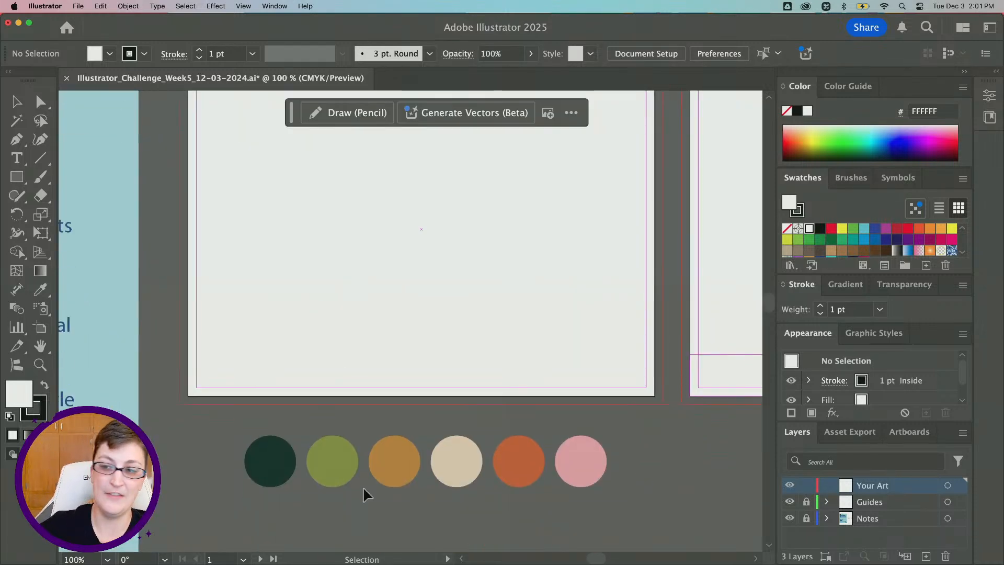
{"action": "key", "text": "super+minus"}
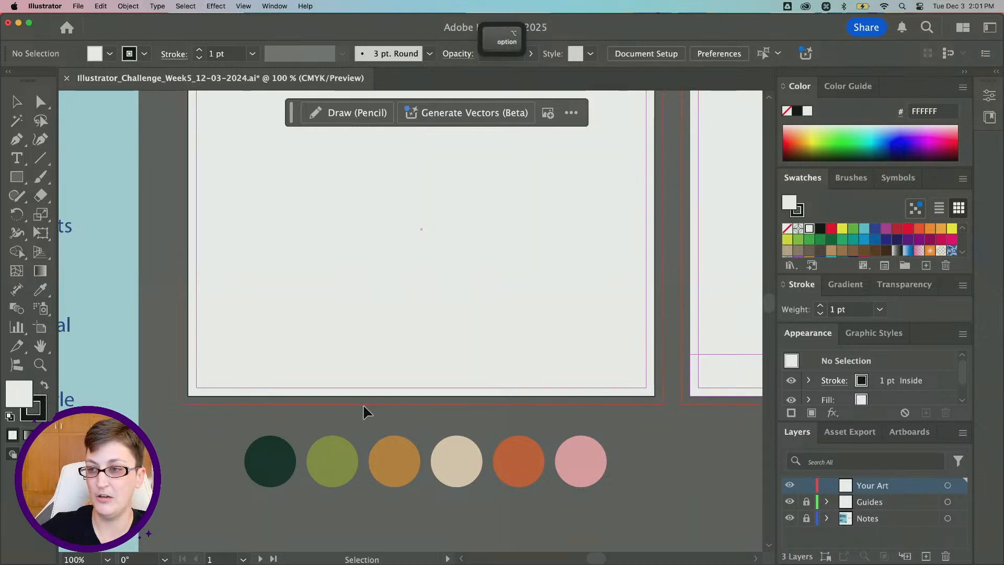
- Read the Halftone Type challenge brief beside the artboards, including its tools and resources lists
{"action": "scroll", "coordinate": [363, 404], "scroll_direction": "left", "scroll_amount": 10}
{"action": "scroll", "coordinate": [363, 404], "scroll_direction": "down", "scroll_amount": 4}
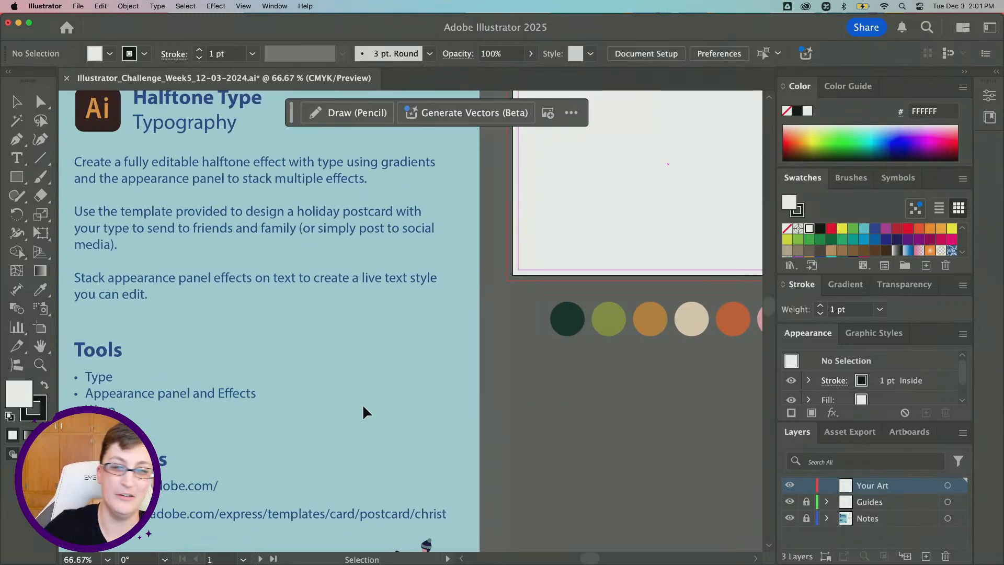
{"action": "key", "text": "alt"}
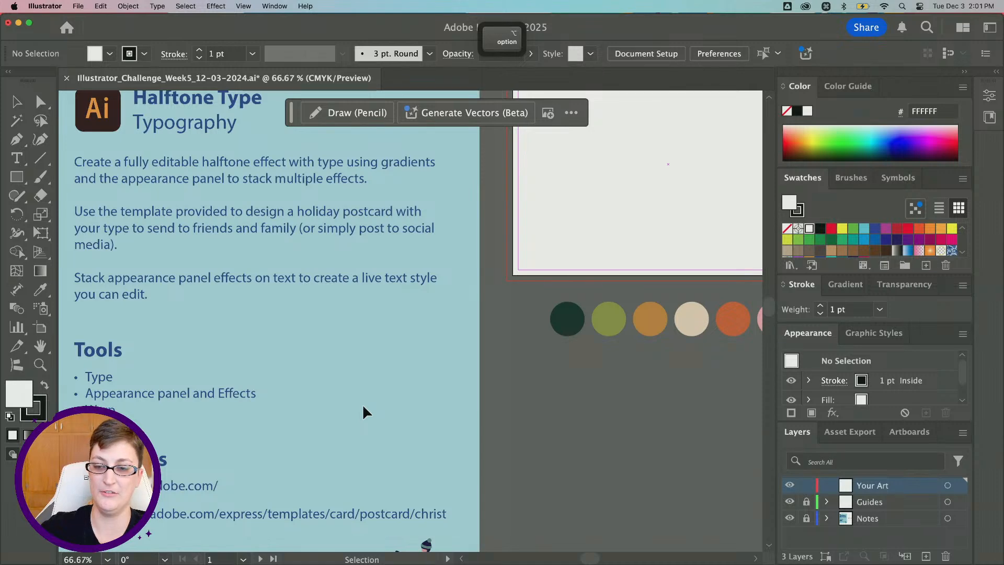
{"action": "scroll", "coordinate": [362, 404], "scroll_direction": "down", "scroll_amount": 1}
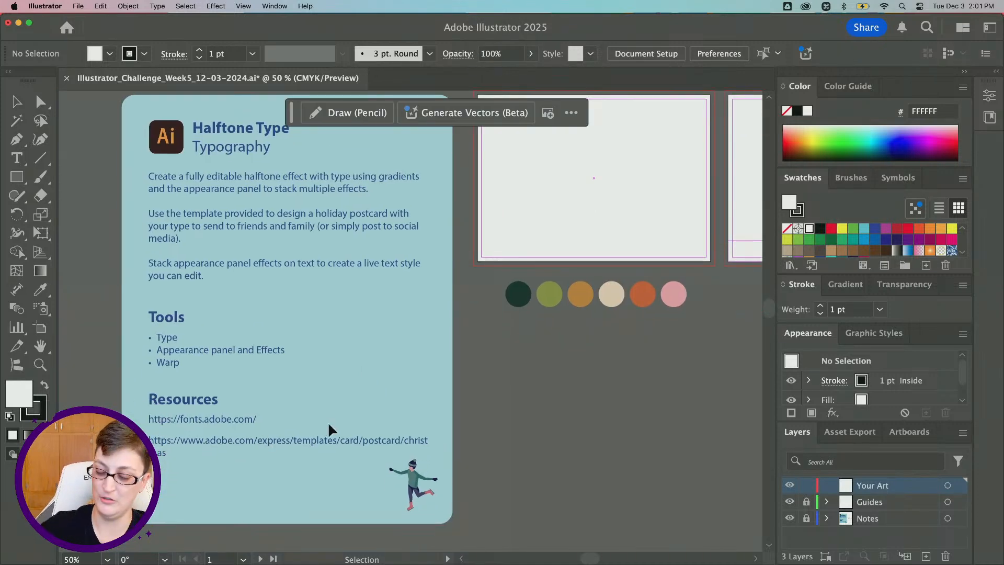
{"action": "scroll", "coordinate": [434, 341], "scroll_direction": "up", "scroll_amount": 3}
{"action": "scroll", "coordinate": [434, 341], "scroll_direction": "right", "scroll_amount": 3}
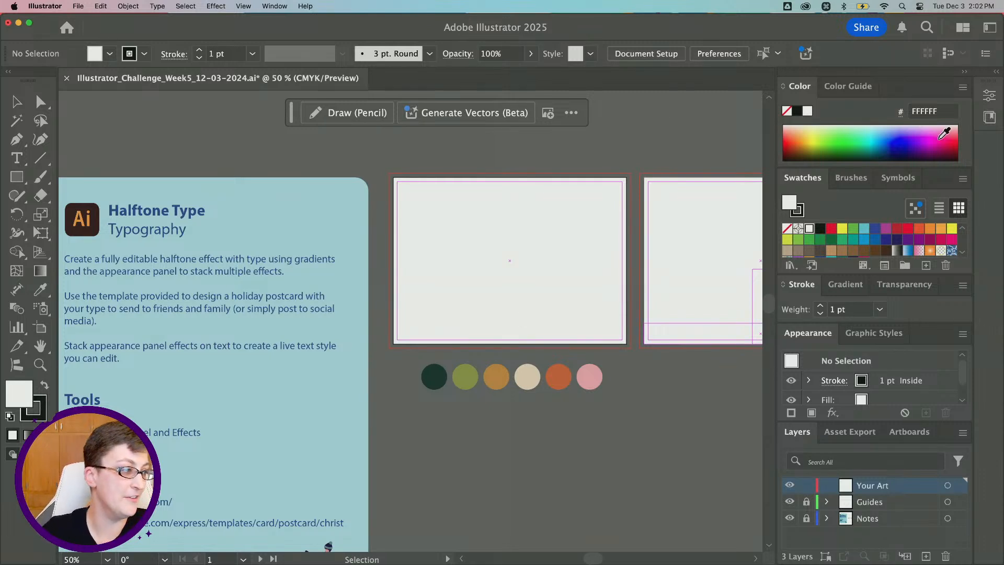
- Switch to the Chrome window with Adobe Fonts and look over the font collections on its home page
{"action": "left_click_drag", "start_coordinate": [0, 21], "coordinate": [488, 61]}
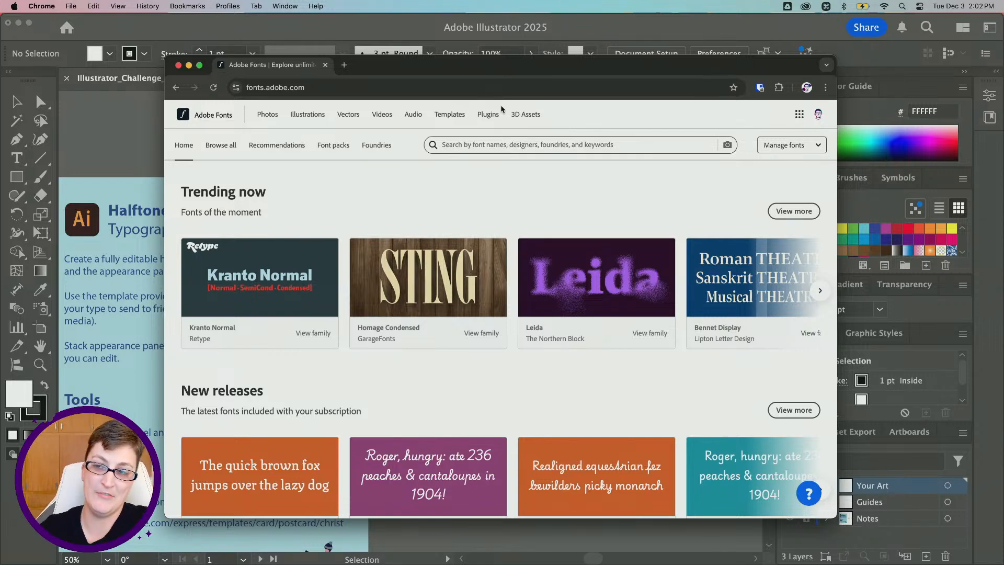
{"action": "scroll", "coordinate": [379, 219], "scroll_direction": "down", "scroll_amount": 2}
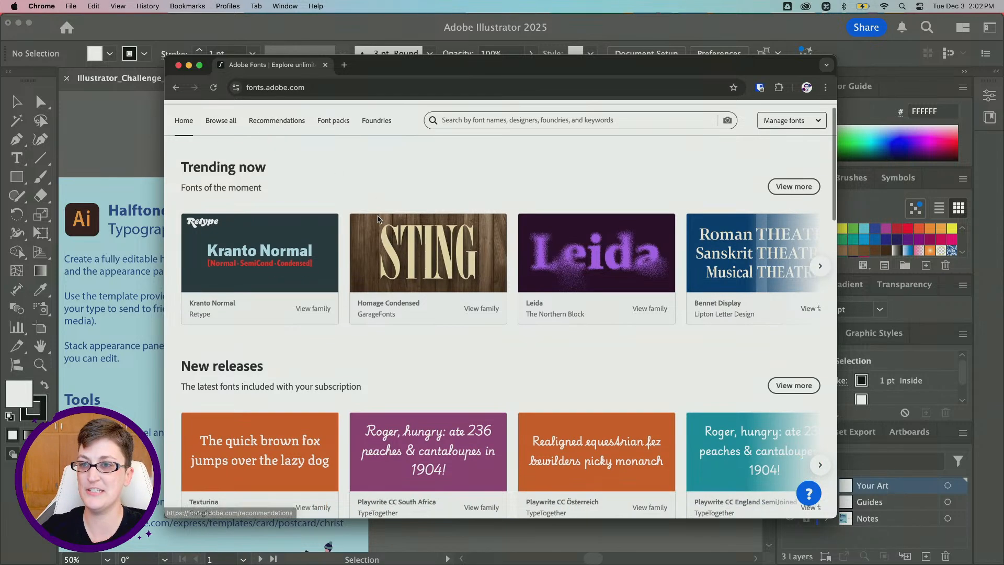
{"action": "scroll", "coordinate": [379, 219], "scroll_direction": "down", "scroll_amount": 10}
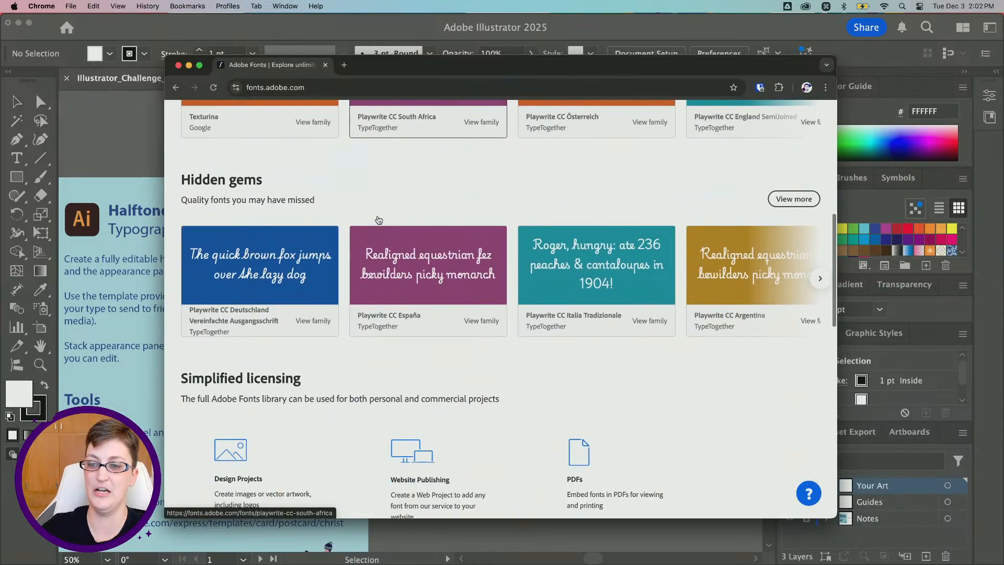
{"action": "scroll", "coordinate": [378, 220], "scroll_direction": "up", "scroll_amount": 10}
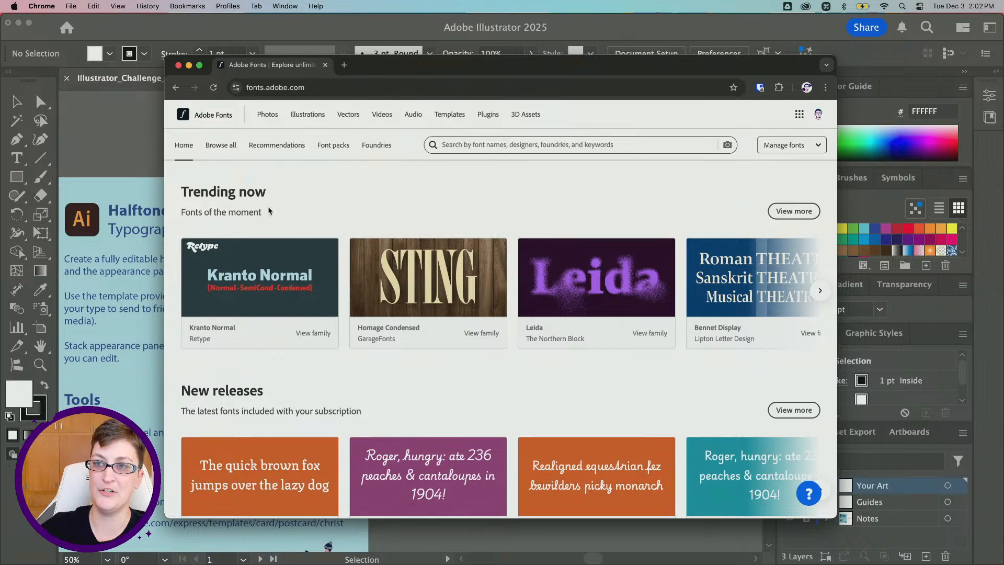
- Browse all Adobe Fonts families and expand the tag filters to show every available tag
{"action": "left_click", "coordinate": [217, 149]}
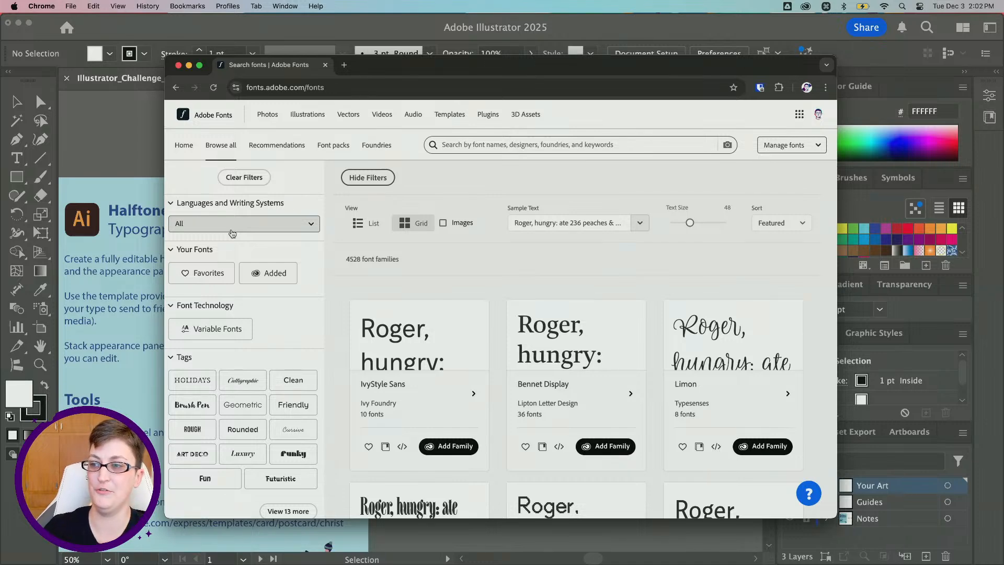
{"action": "scroll", "coordinate": [232, 234], "scroll_direction": "down", "scroll_amount": 5}
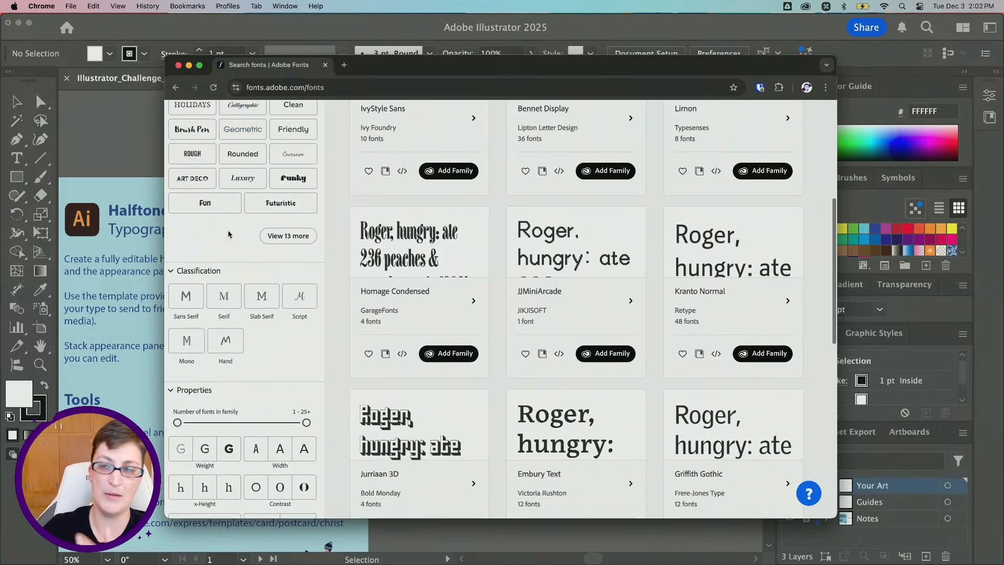
{"action": "scroll", "coordinate": [233, 241], "scroll_direction": "up", "scroll_amount": 3}
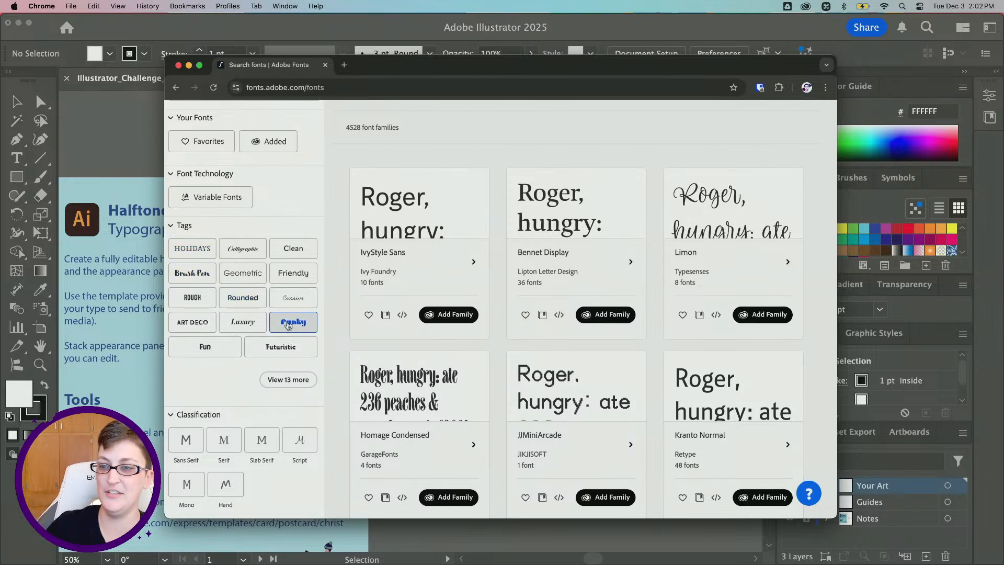
{"action": "left_click", "coordinate": [289, 380]}
{"action": "scroll", "coordinate": [280, 386], "scroll_direction": "down", "scroll_amount": 1}
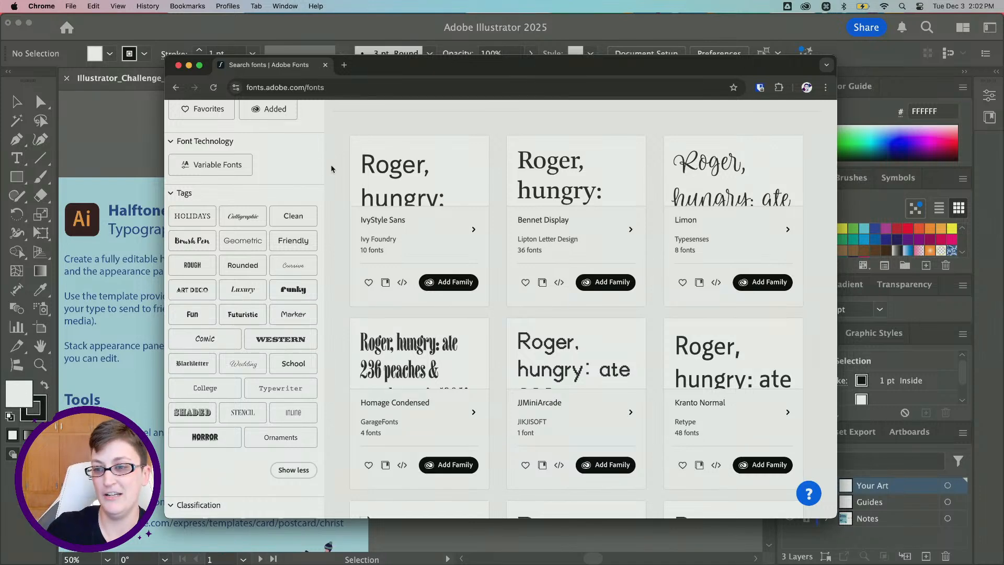
- Filter the font families by the Cursive tag and the heavy weight property
{"action": "left_click", "coordinate": [293, 269]}
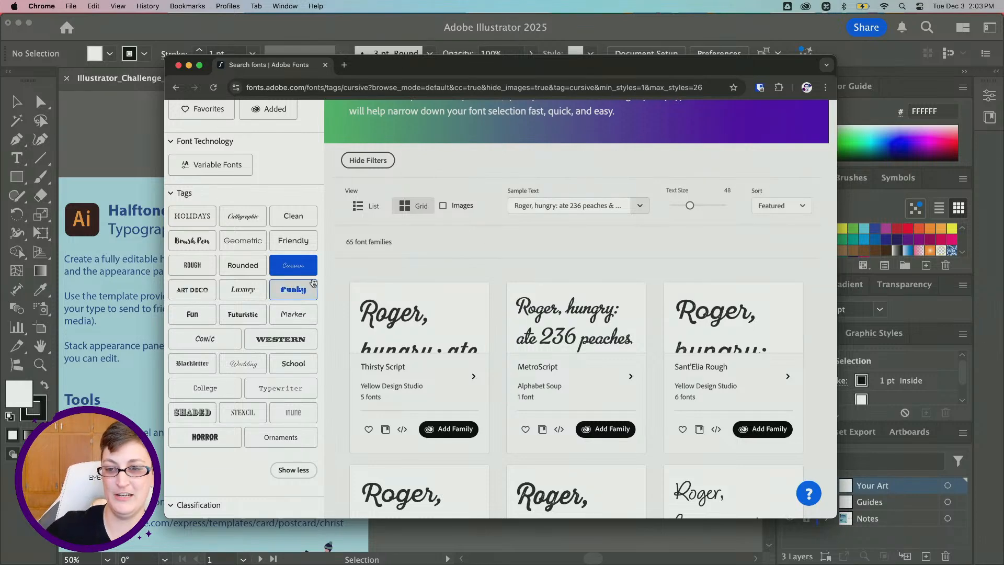
{"action": "scroll", "coordinate": [312, 283], "scroll_direction": "down", "scroll_amount": 7}
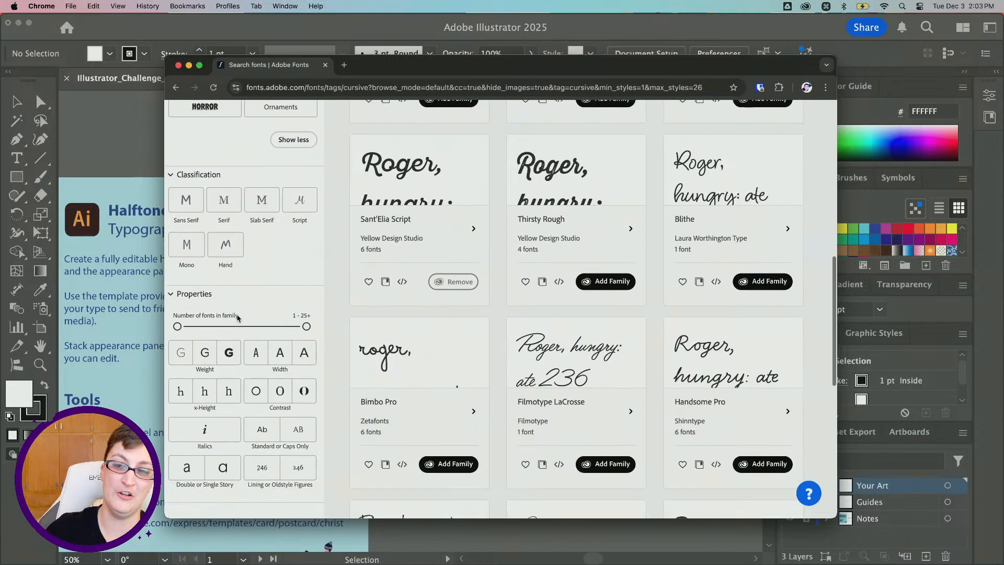
{"action": "left_click", "coordinate": [238, 318]}
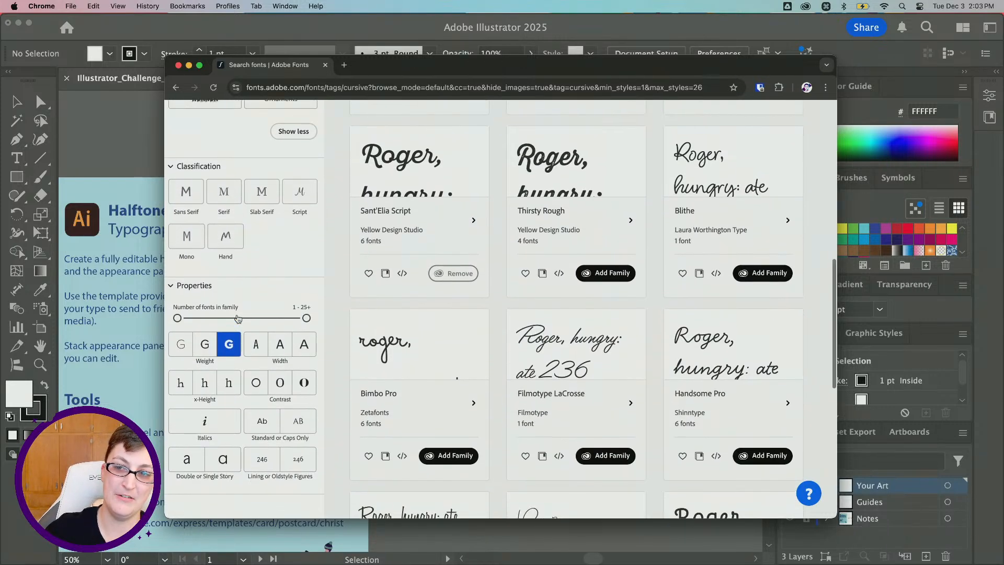
{"action": "left_click", "coordinate": [203, 320]}
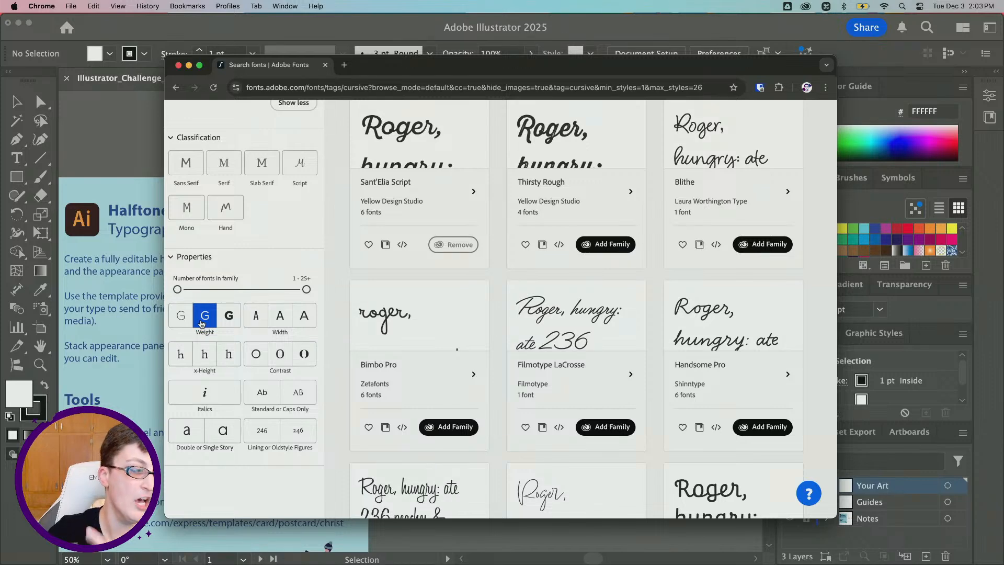
{"action": "left_click", "coordinate": [234, 322]}
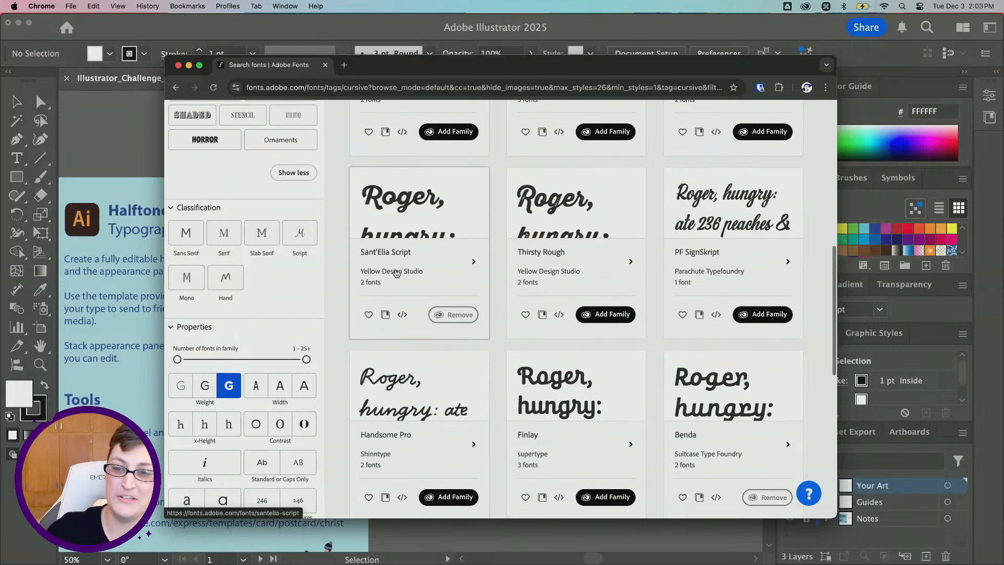
- Sort the filtered cursive font families by Newest
{"action": "scroll", "coordinate": [401, 277], "scroll_direction": "up", "scroll_amount": 3}
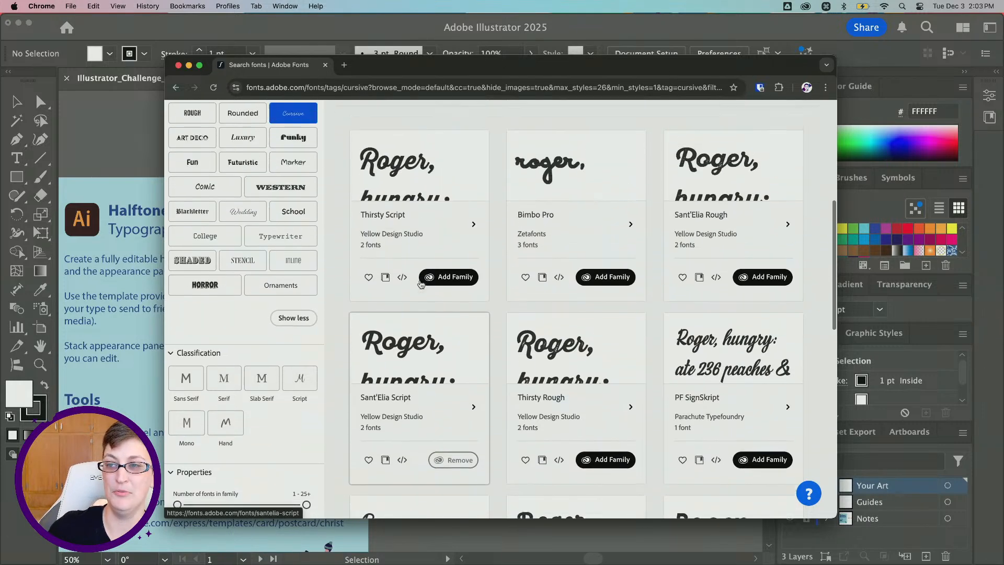
{"action": "scroll", "coordinate": [421, 284], "scroll_direction": "up", "scroll_amount": 1}
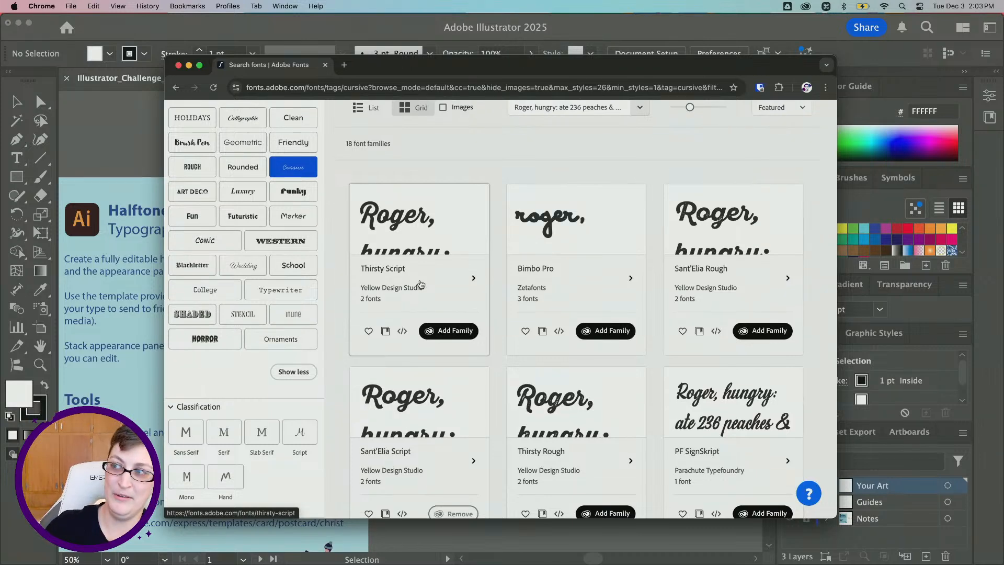
{"action": "scroll", "coordinate": [420, 284], "scroll_direction": "up", "scroll_amount": 2}
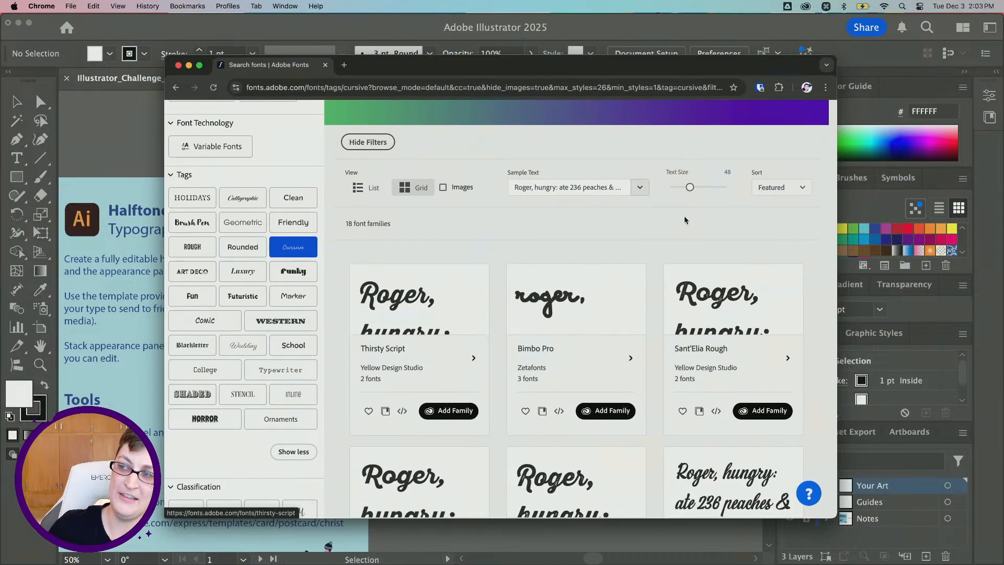
{"action": "left_click", "coordinate": [773, 183]}
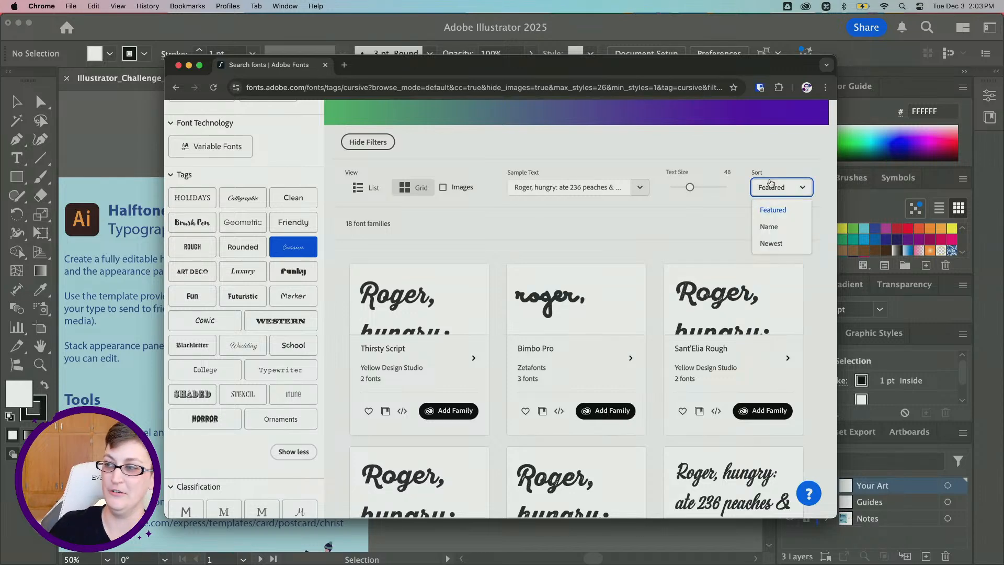
{"action": "left_click", "coordinate": [788, 246]}
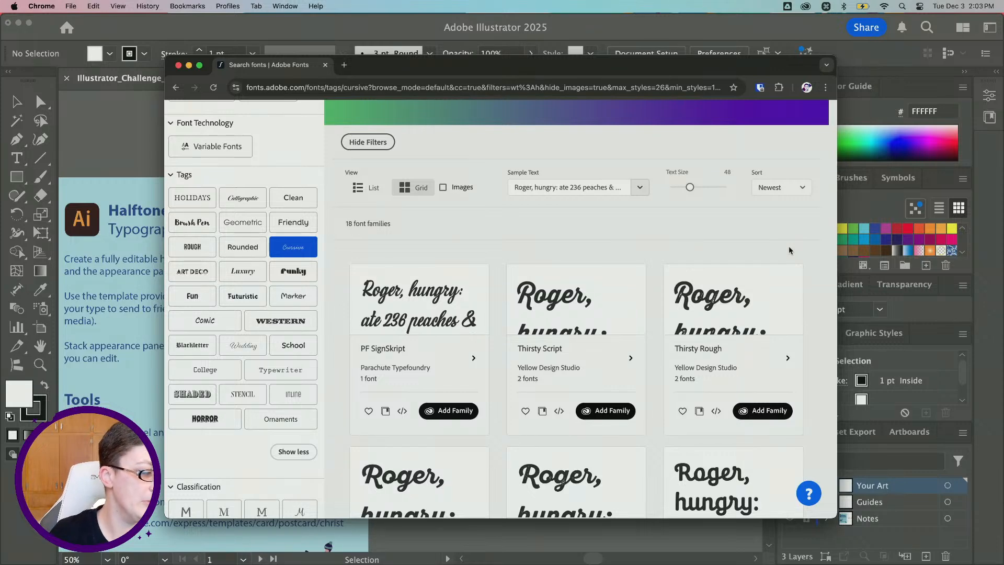
- Add the Thirsty Script family to the Adobe apps and dismiss the confirmation
{"action": "scroll", "coordinate": [789, 246], "scroll_direction": "down", "scroll_amount": 2}
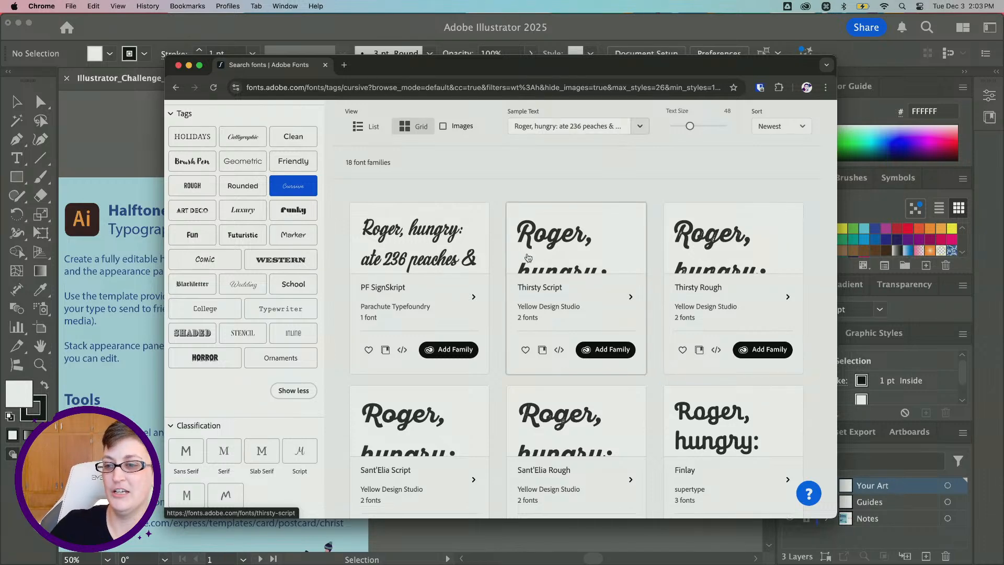
{"action": "scroll", "coordinate": [528, 257], "scroll_direction": "down", "scroll_amount": 3}
{"action": "scroll", "coordinate": [528, 258], "scroll_direction": "up", "scroll_amount": 1}
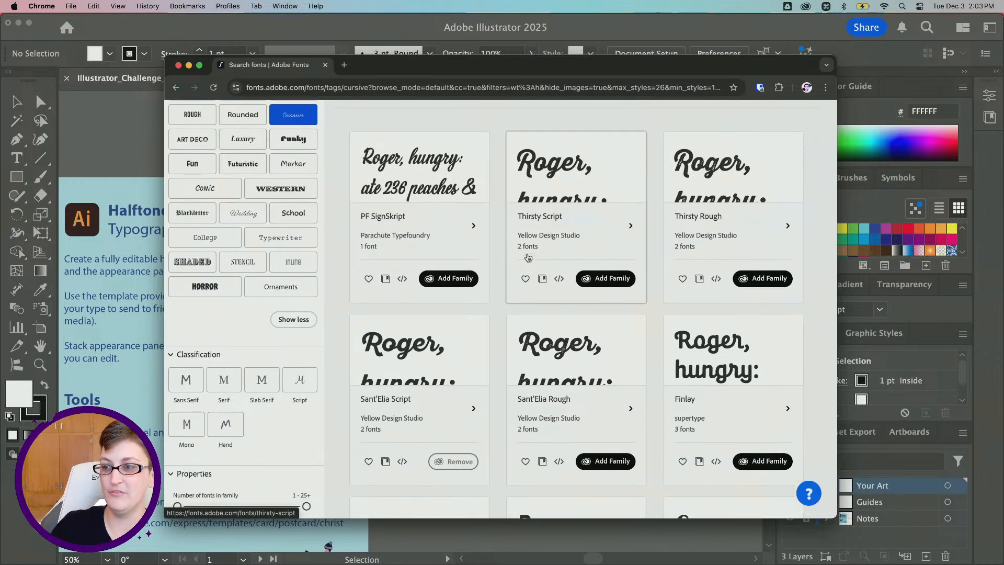
{"action": "left_click", "coordinate": [603, 280]}
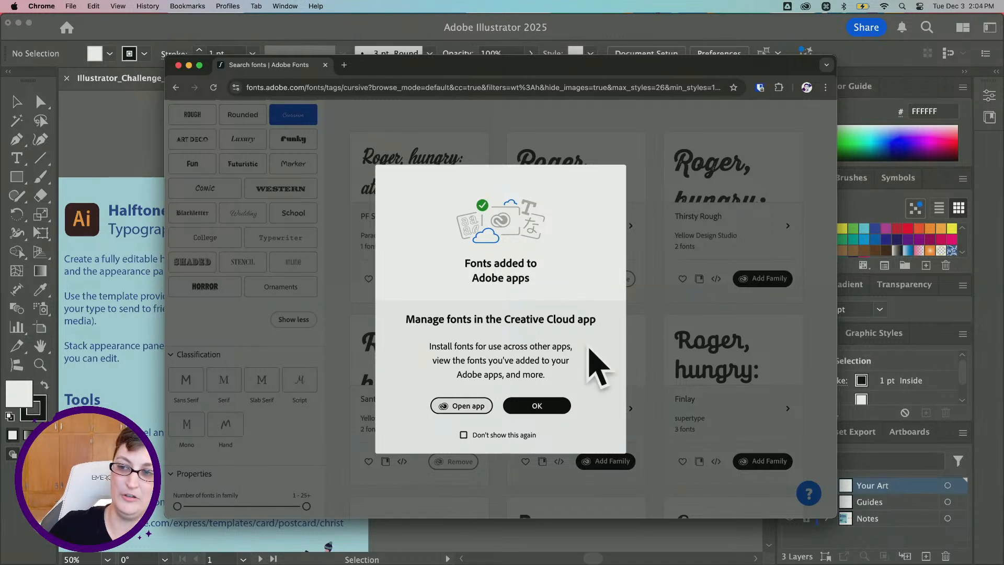
{"action": "left_click", "coordinate": [564, 409]}
- Look through the remaining heavy cursive font families further down the results
{"action": "scroll", "coordinate": [564, 409], "scroll_direction": "down", "scroll_amount": 2}
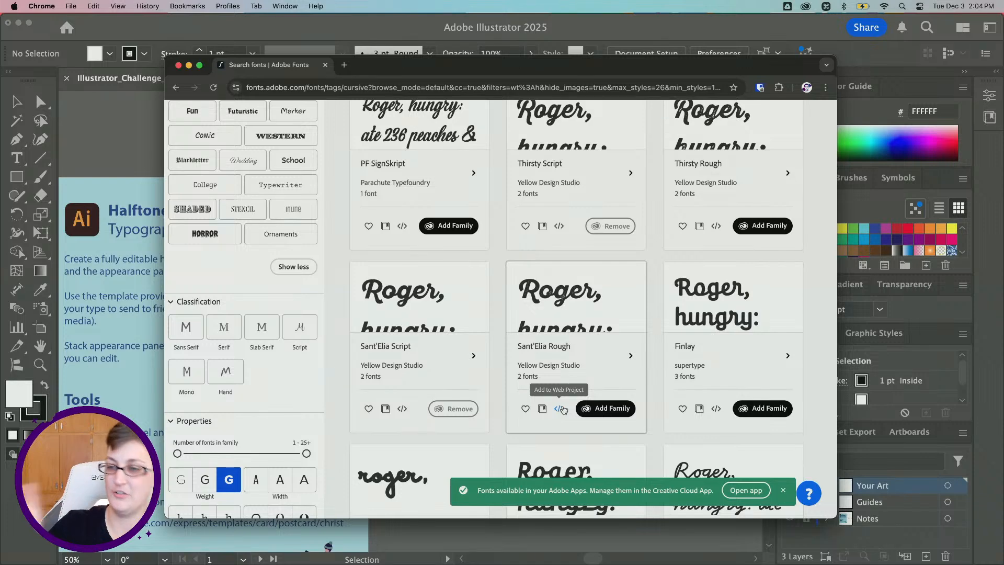
{"action": "scroll", "coordinate": [563, 408], "scroll_direction": "down", "scroll_amount": 1}
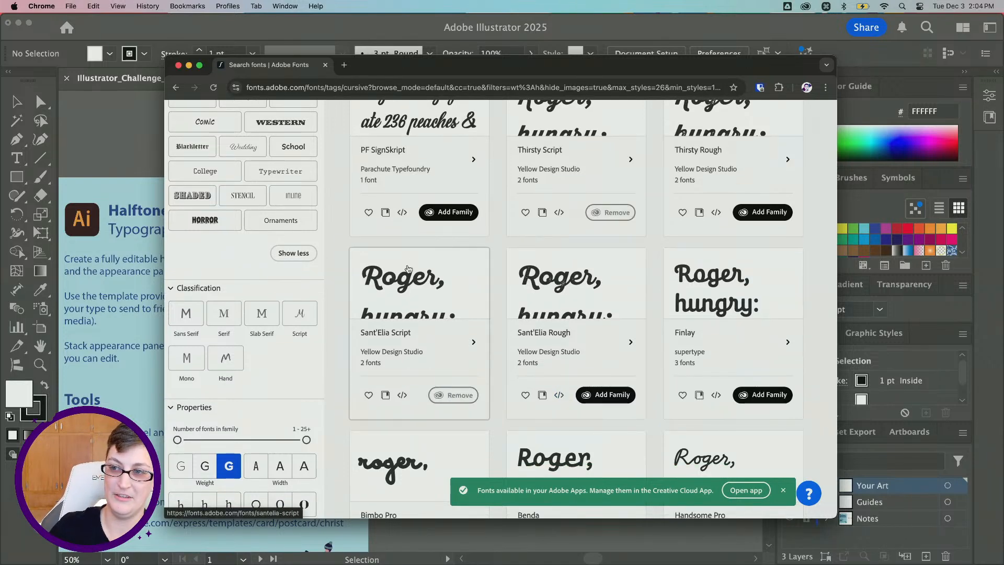
{"action": "scroll", "coordinate": [400, 282], "scroll_direction": "down", "scroll_amount": 5}
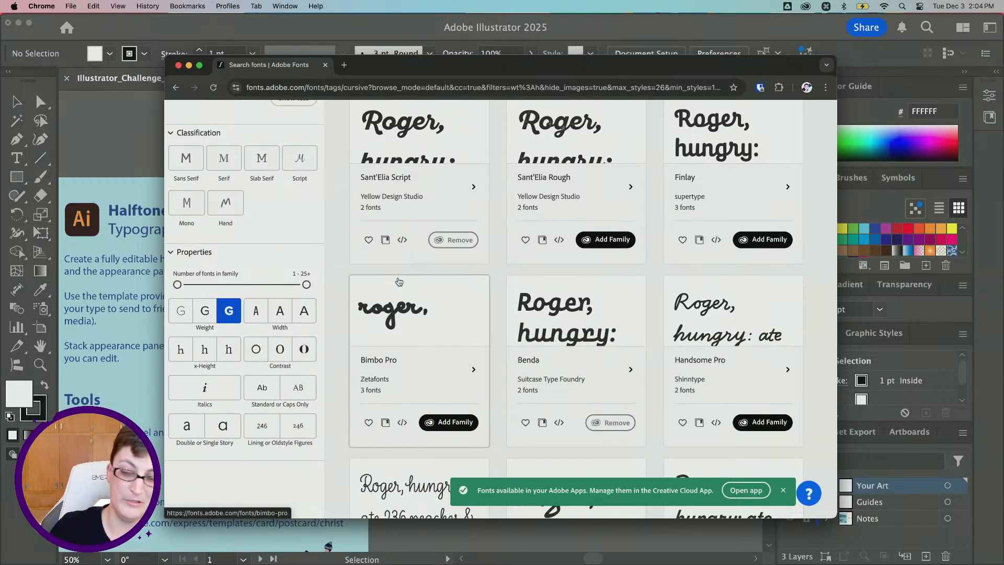
- Switch back to Illustrator and place a point type object with placeholder text on the front postcard artboard
{"action": "scroll", "coordinate": [399, 282], "scroll_direction": "down", "scroll_amount": 5}
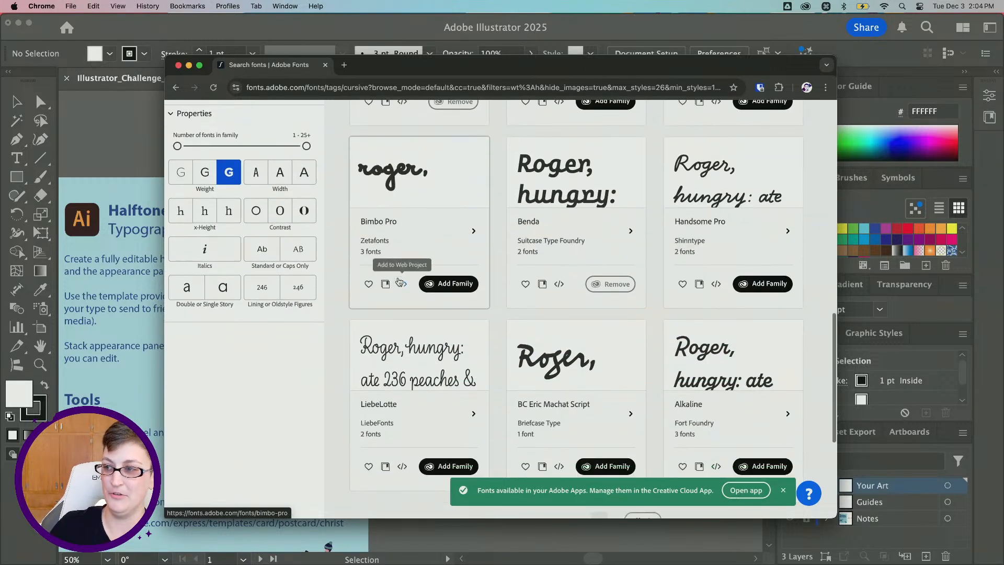
{"action": "scroll", "coordinate": [401, 281], "scroll_direction": "up", "scroll_amount": 12}
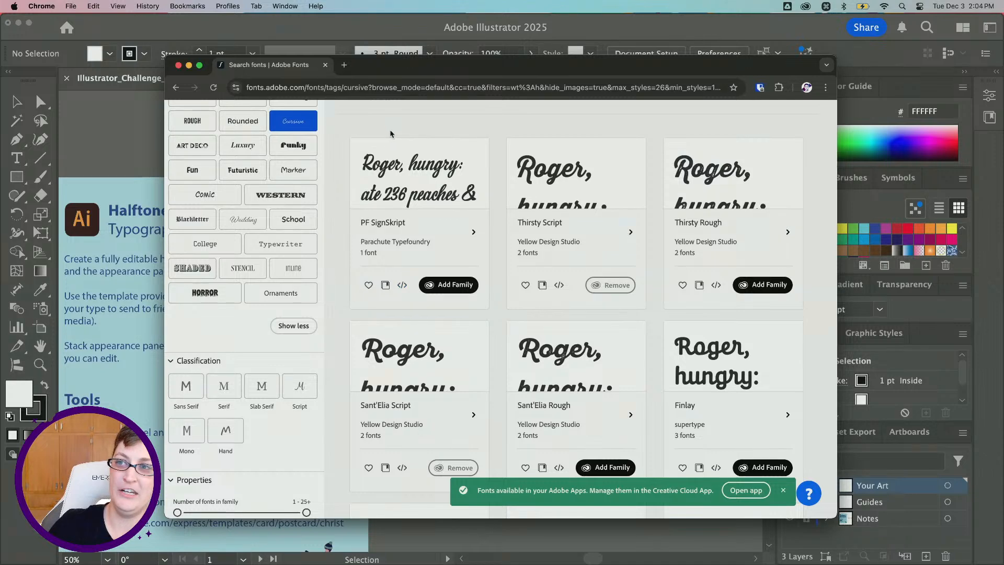
{"action": "left_click", "coordinate": [364, 29]}
{"action": "scroll", "coordinate": [475, 219], "scroll_direction": "up", "scroll_amount": 1}
{"action": "scroll", "coordinate": [475, 218], "scroll_direction": "right", "scroll_amount": 1}
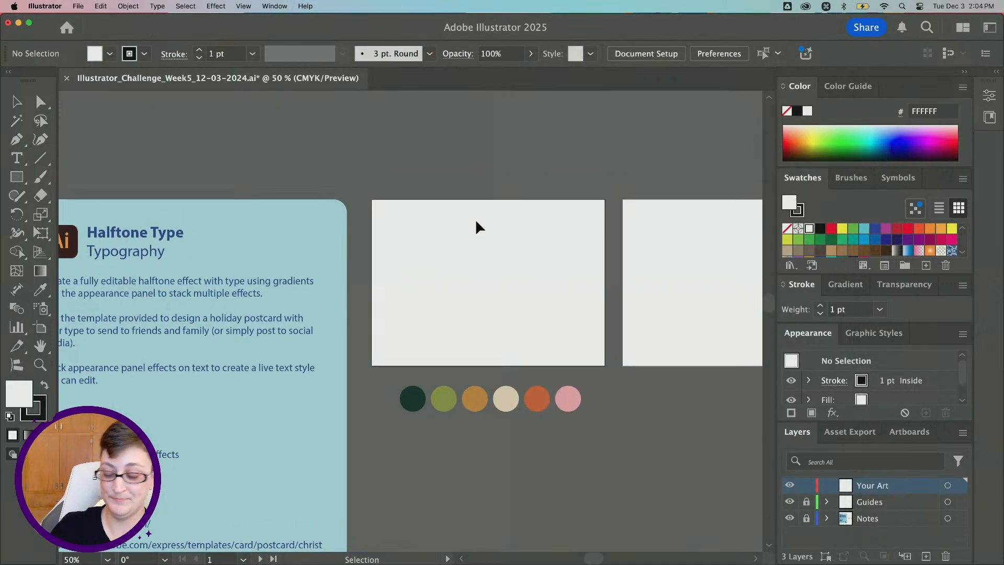
{"action": "scroll", "coordinate": [439, 240], "scroll_direction": "up", "scroll_amount": 1}
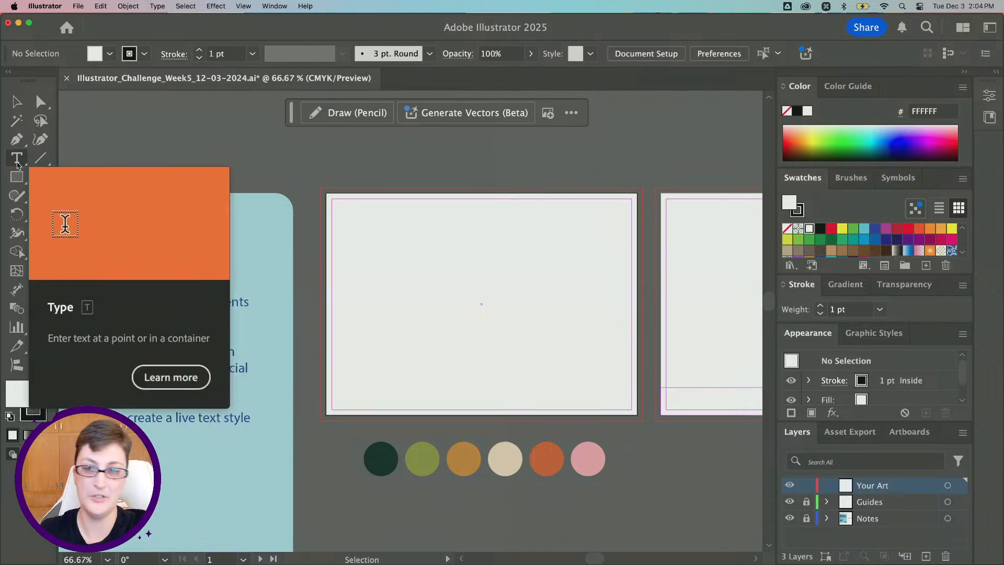
{"action": "left_click", "coordinate": [18, 159]}
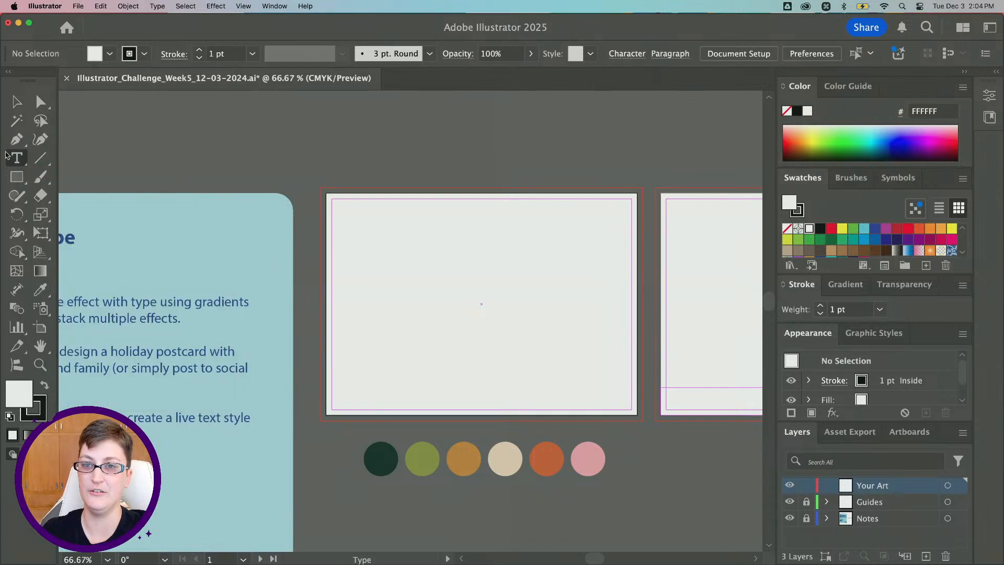
{"action": "scroll", "coordinate": [695, 326], "scroll_direction": "right", "scroll_amount": 1}
{"action": "scroll", "coordinate": [696, 327], "scroll_direction": "right", "scroll_amount": 2}
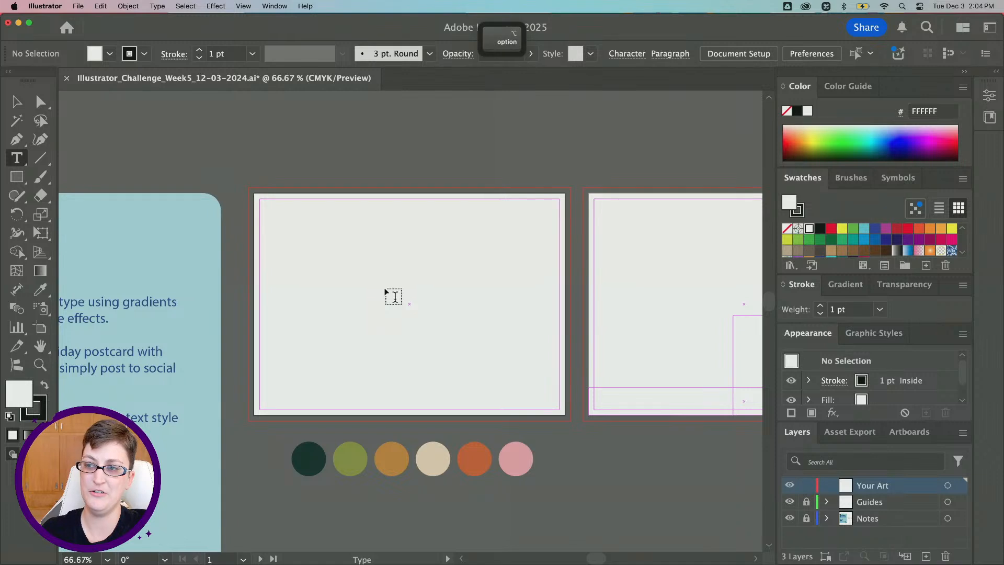
{"action": "left_click", "coordinate": [350, 274]}
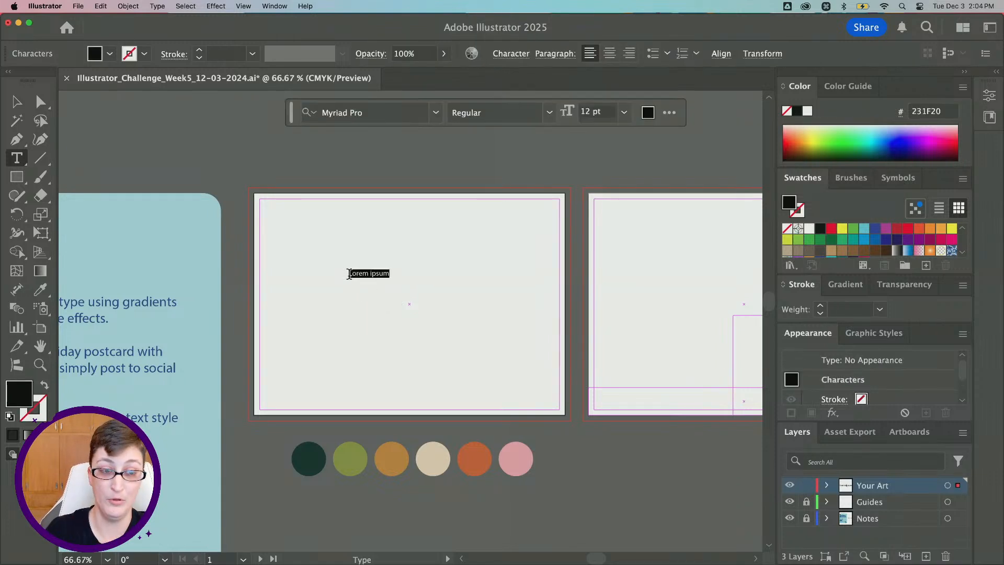
- Create an area type frame with placeholder text beside the mailing address area on the back postcard artboard
{"action": "scroll", "coordinate": [349, 274], "scroll_direction": "right", "scroll_amount": 5}
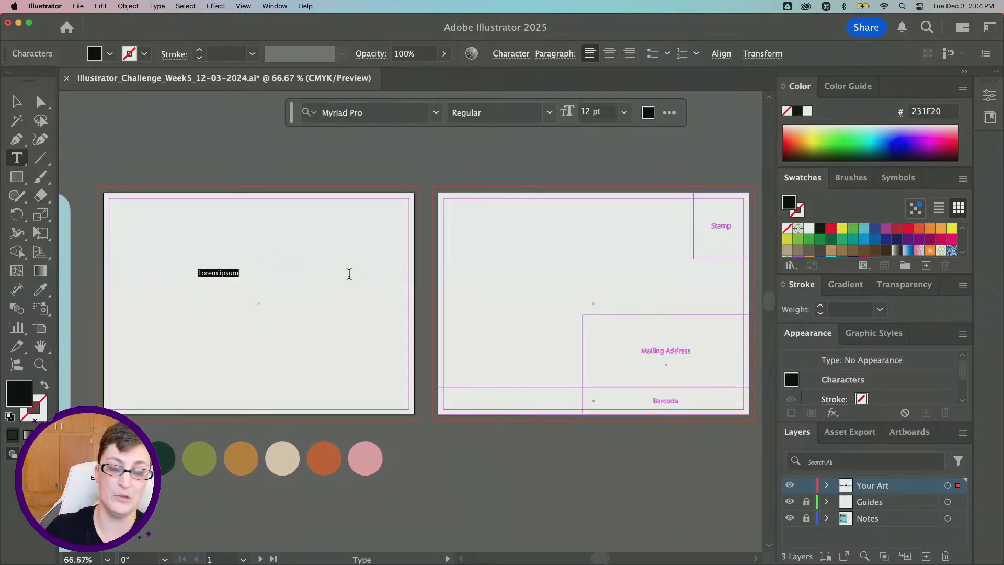
{"action": "left_click_drag", "start_coordinate": [453, 247], "coordinate": [566, 345]}
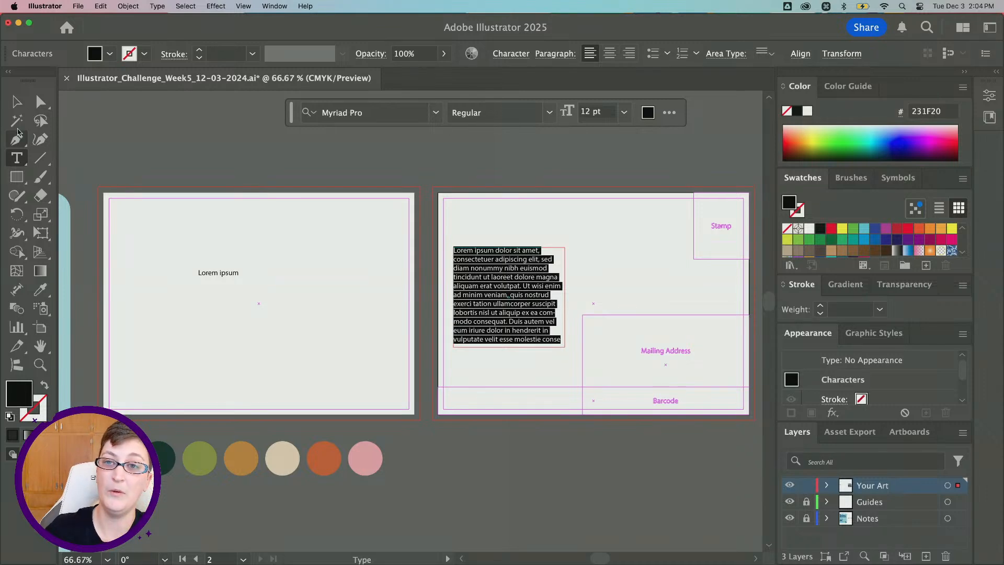
{"action": "left_click", "coordinate": [16, 101]}
- Scale the front artboard's point type up to a headline of about 49.6 pt
{"action": "key", "text": "super+1"}
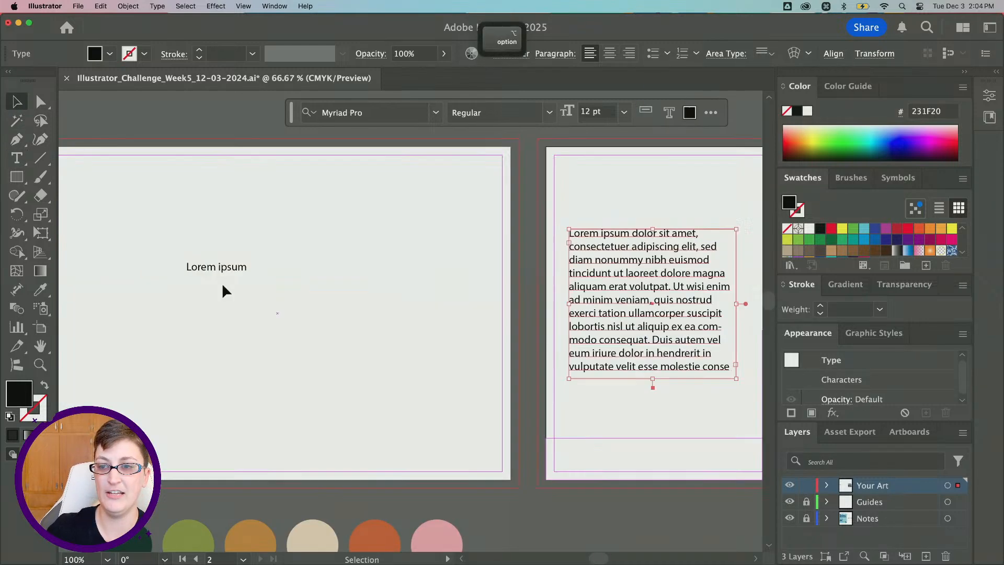
{"action": "left_click", "coordinate": [222, 265]}
{"action": "left_click_drag", "start_coordinate": [245, 271], "coordinate": [437, 341]}
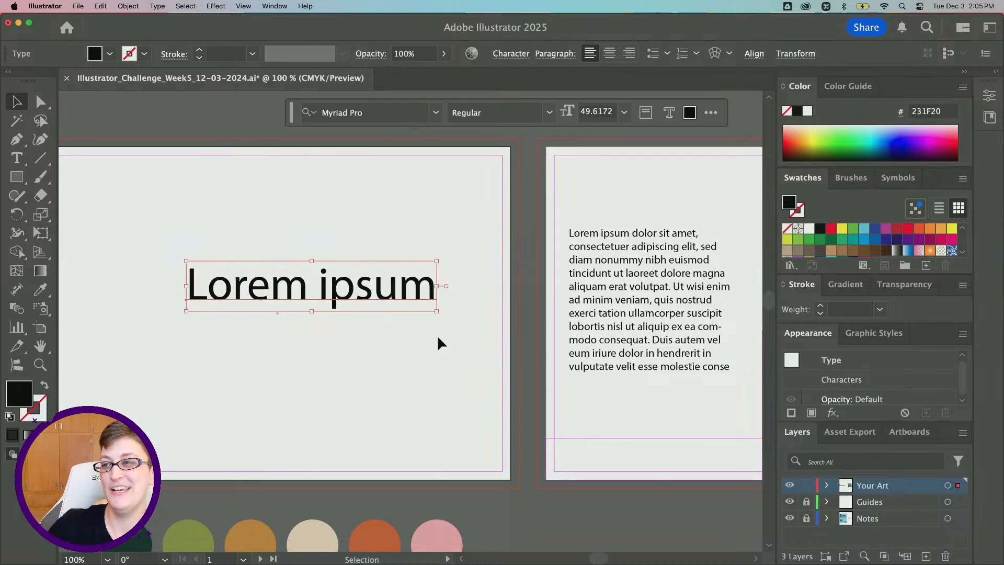
- Resize the area type frame on the back artboard so it is slightly wider and taller, reflowing its text
{"action": "scroll", "coordinate": [440, 340], "scroll_direction": "right", "scroll_amount": 8}
{"action": "left_click", "coordinate": [425, 286]}
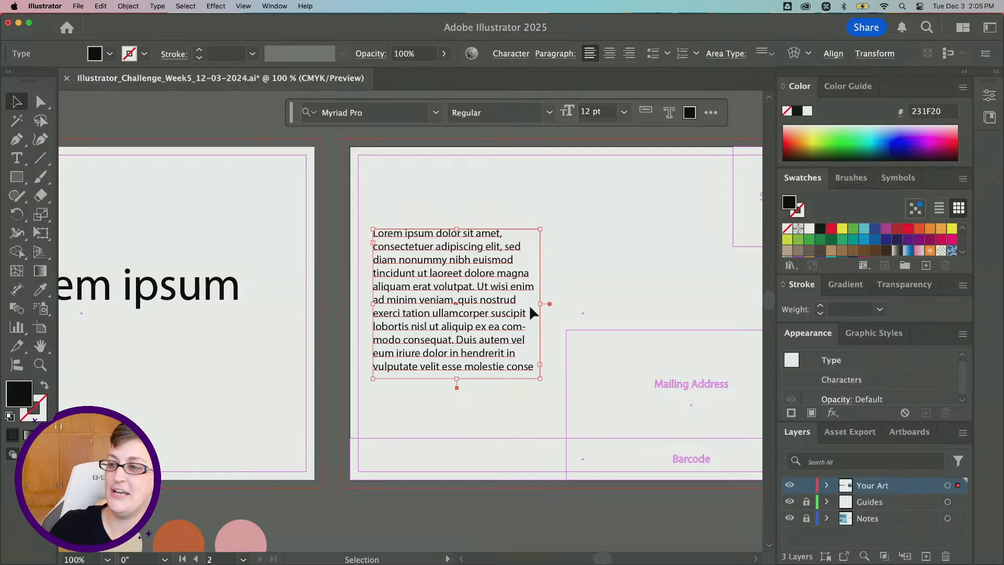
{"action": "mouse_move", "coordinate": [541, 303]}
{"action": "left_mouse_down"}
{"action": "mouse_move", "coordinate": [482, 300]}
{"action": "mouse_move", "coordinate": [564, 306]}
{"action": "mouse_move", "coordinate": [529, 303]}
{"action": "left_mouse_up"}
{"action": "left_click_drag", "start_coordinate": [529, 380], "coordinate": [553, 386]}
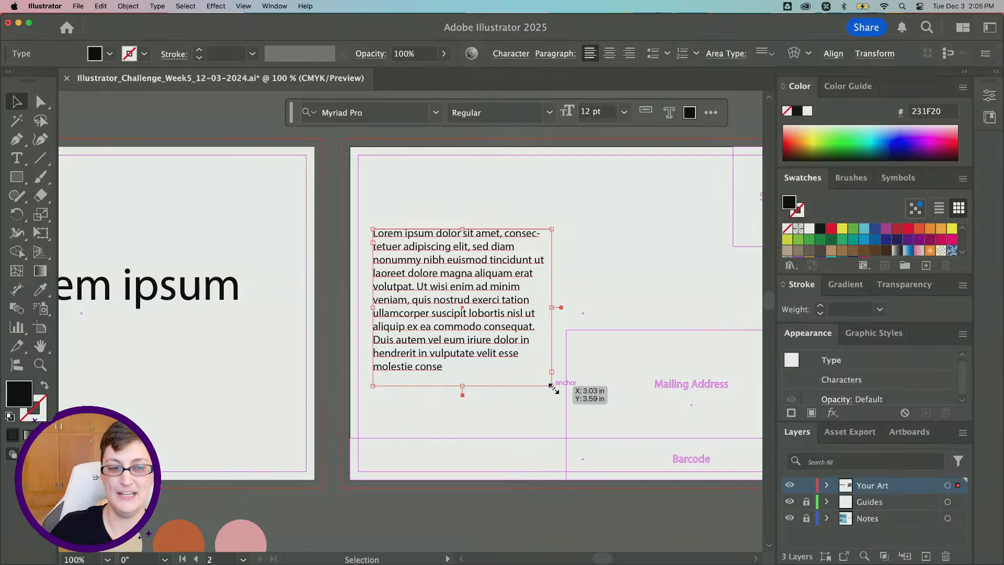
{"action": "scroll", "coordinate": [553, 388], "scroll_direction": "right", "scroll_amount": 5}
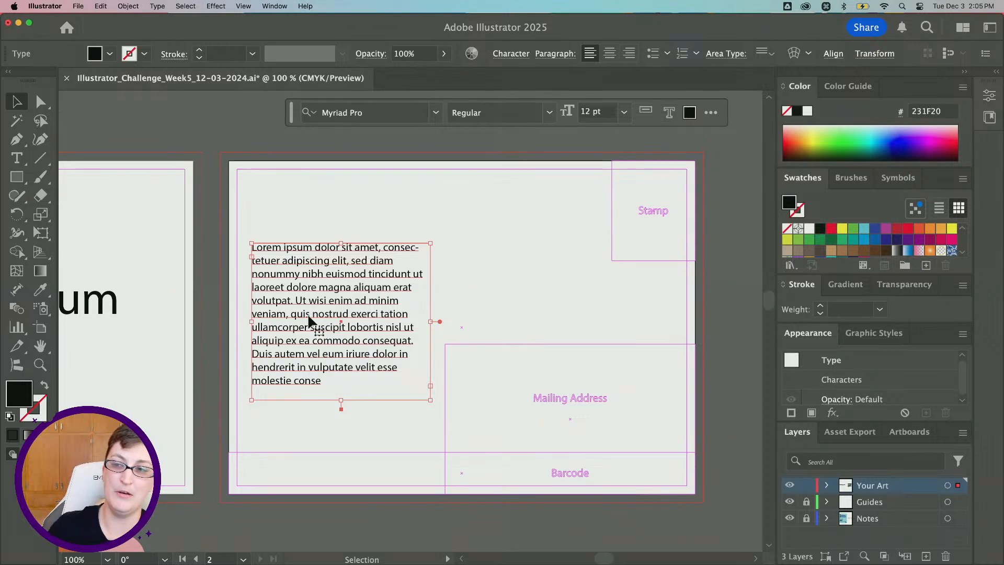
{"action": "mouse_move", "coordinate": [432, 399]}
{"action": "left_mouse_down"}
{"action": "mouse_move", "coordinate": [419, 398]}
{"action": "mouse_move", "coordinate": [430, 400]}
{"action": "left_mouse_up"}
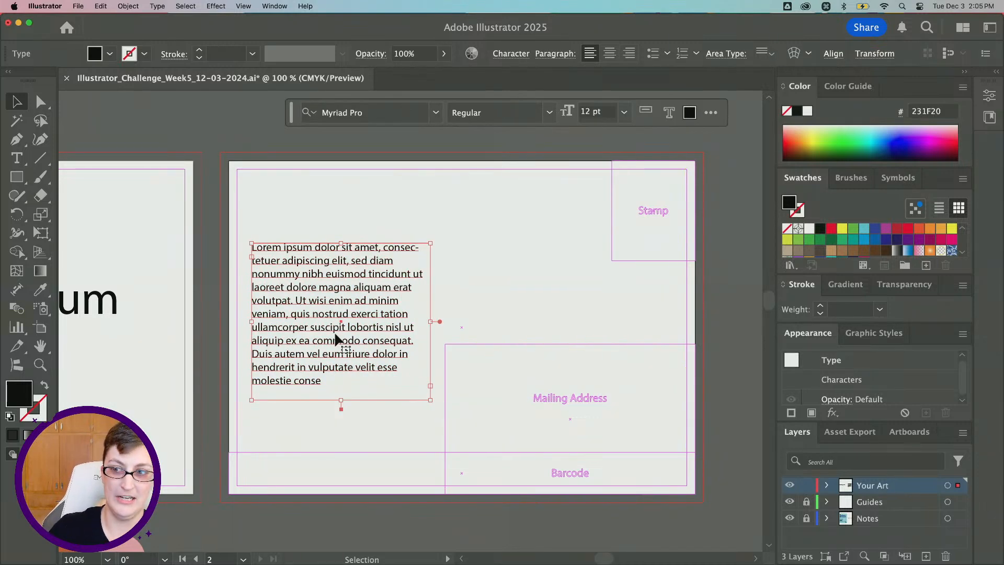
- Reduce the back artboard's body text to 11 pt and finally 10 pt, making its frame slightly smaller
{"action": "scroll", "coordinate": [334, 331], "scroll_direction": "left", "scroll_amount": 2}
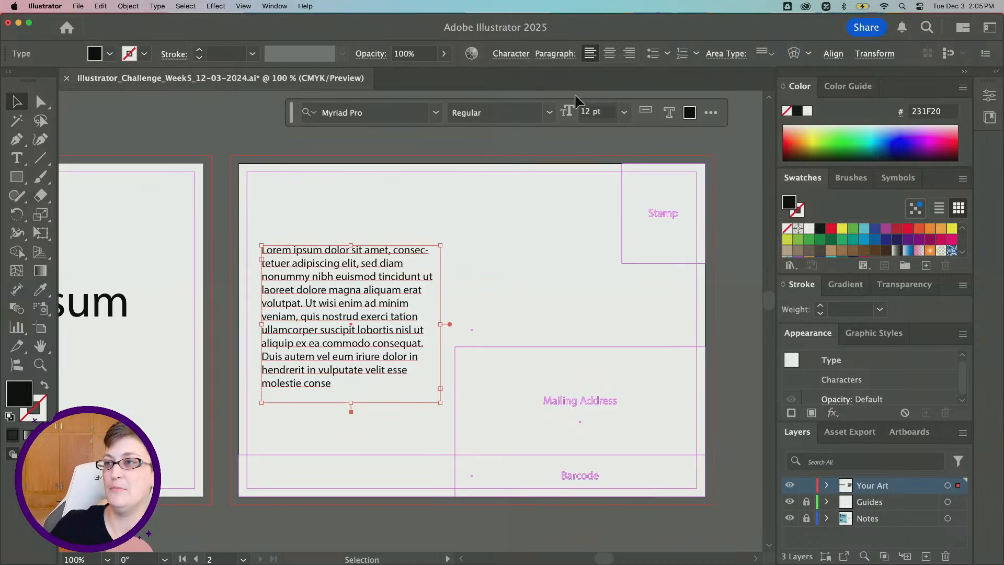
{"action": "left_click", "coordinate": [513, 56]}
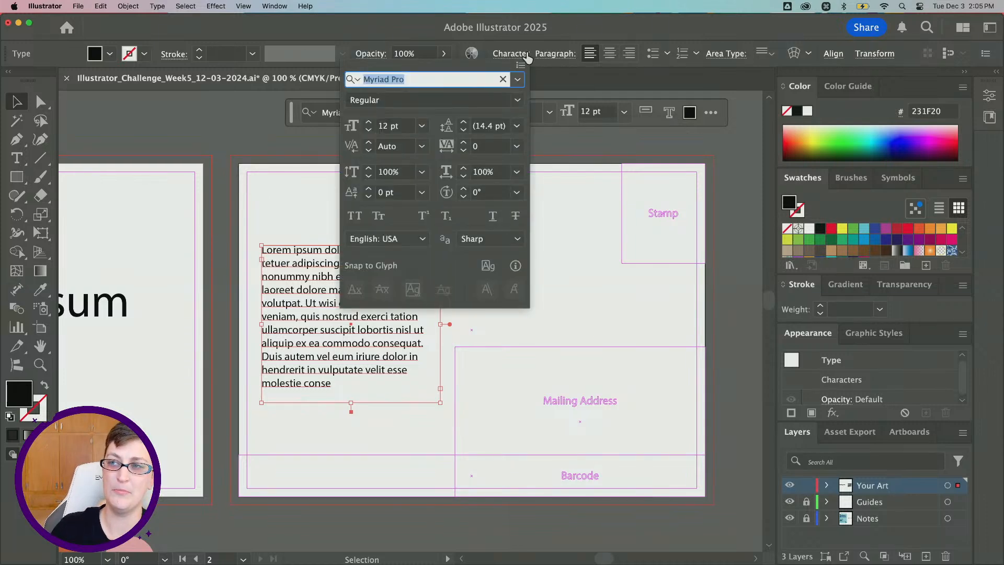
{"action": "left_click", "coordinate": [525, 56]}
{"action": "left_click", "coordinate": [624, 111]}
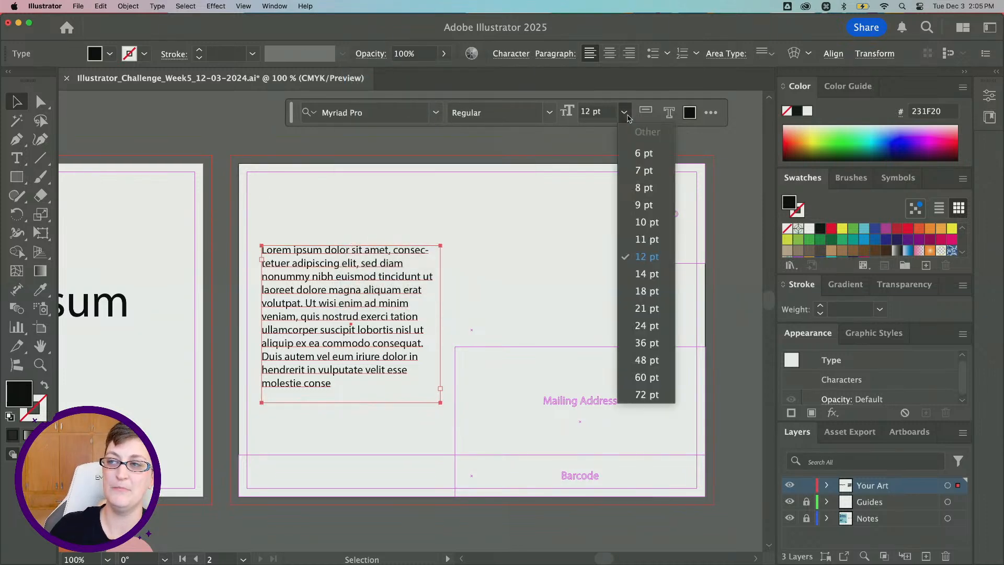
{"action": "left_click", "coordinate": [643, 239]}
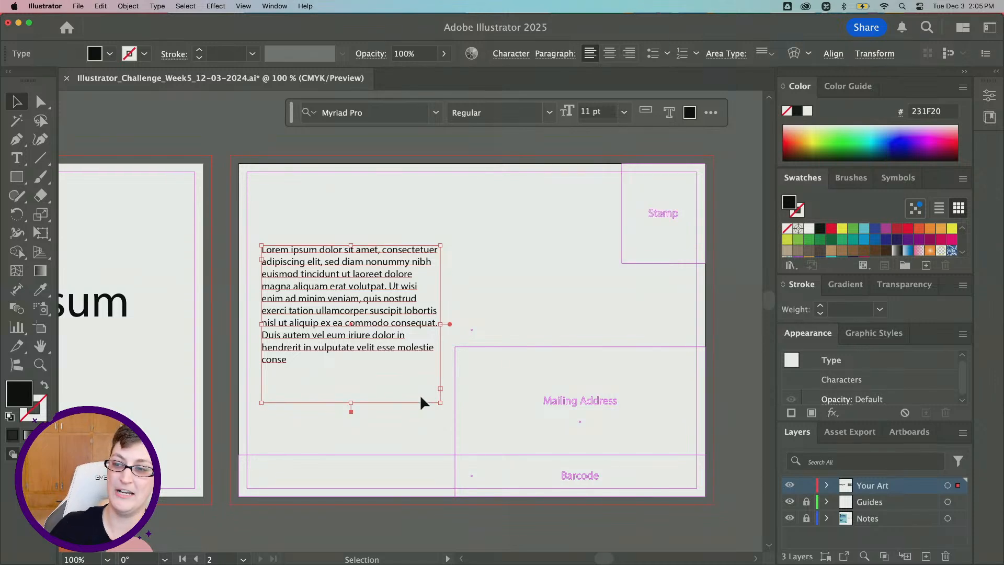
{"action": "mouse_move", "coordinate": [441, 403]}
{"action": "left_mouse_down"}
{"action": "mouse_move", "coordinate": [406, 394]}
{"action": "mouse_move", "coordinate": [436, 398]}
{"action": "left_mouse_up"}
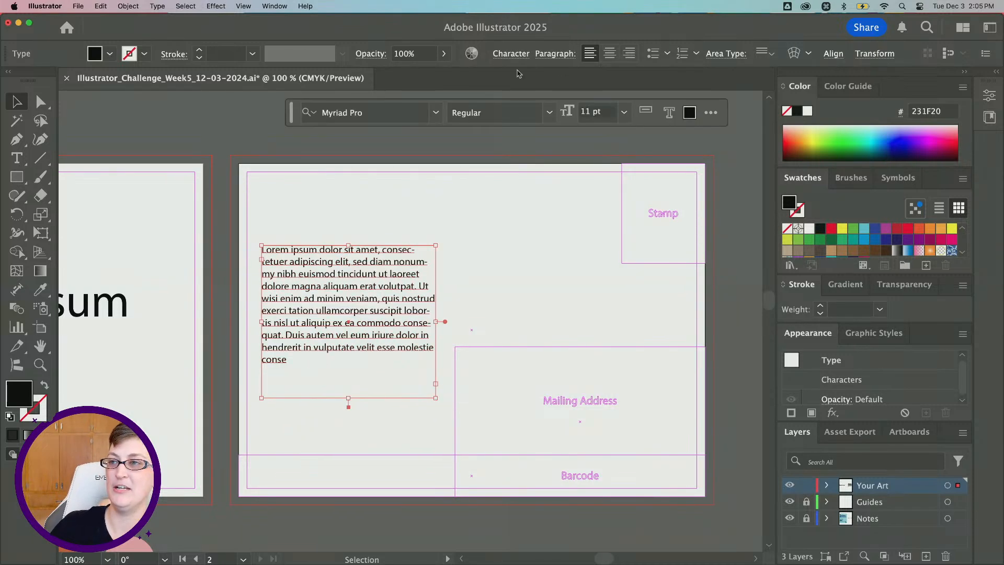
{"action": "left_click", "coordinate": [624, 111]}
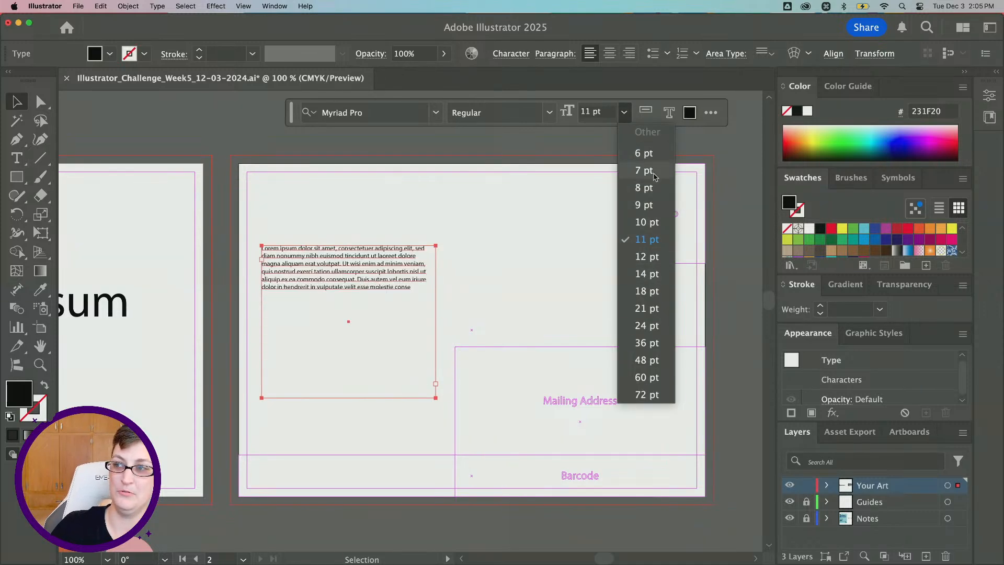
{"action": "left_click", "coordinate": [649, 223]}
- Set the front headline's font to SantElia Script Black
{"action": "scroll", "coordinate": [296, 174], "scroll_direction": "left", "scroll_amount": 6}
{"action": "scroll", "coordinate": [296, 174], "scroll_direction": "down", "scroll_amount": 1}
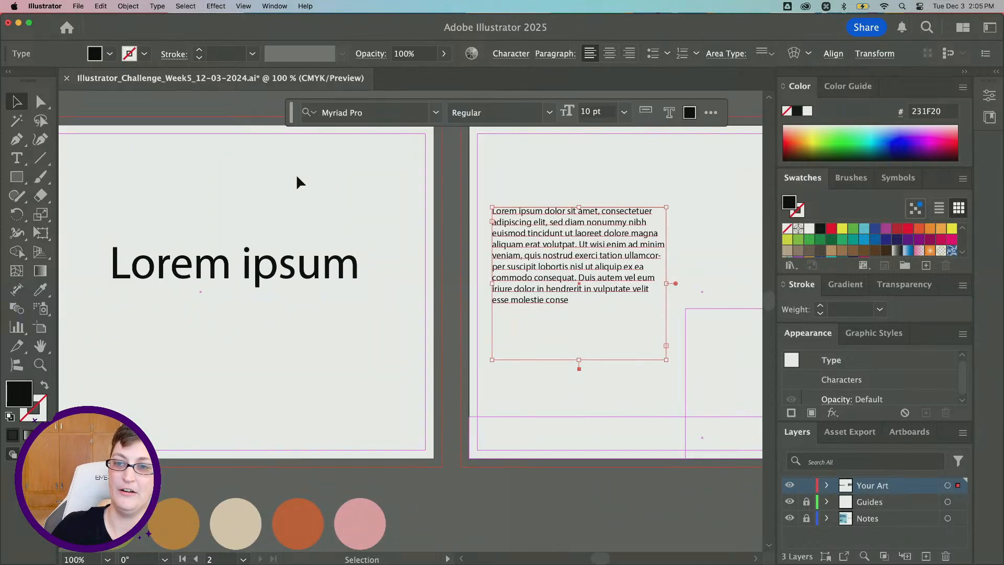
{"action": "scroll", "coordinate": [297, 209], "scroll_direction": "left", "scroll_amount": 2}
{"action": "left_click", "coordinate": [307, 256]}
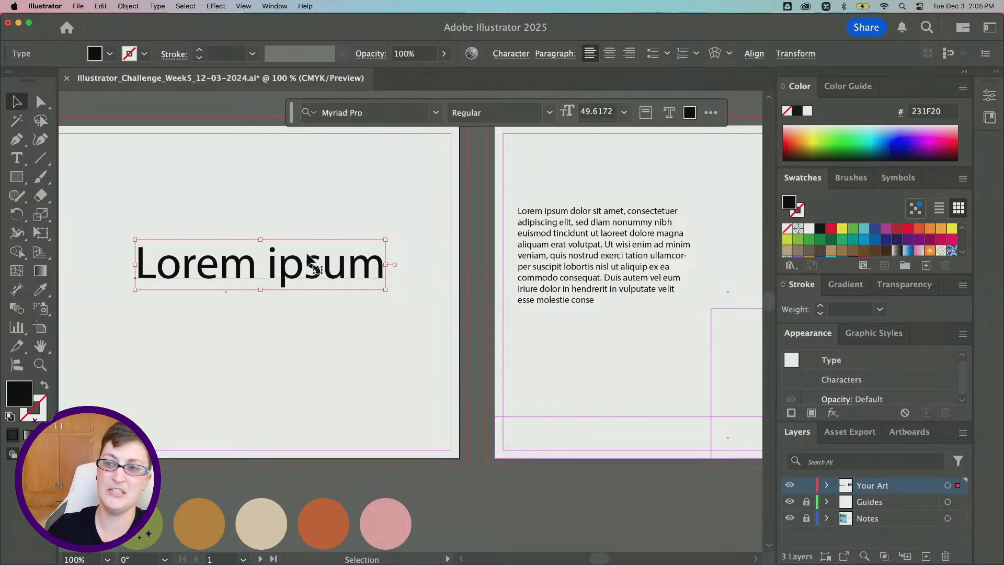
{"action": "scroll", "coordinate": [311, 260], "scroll_direction": "left", "scroll_amount": 5}
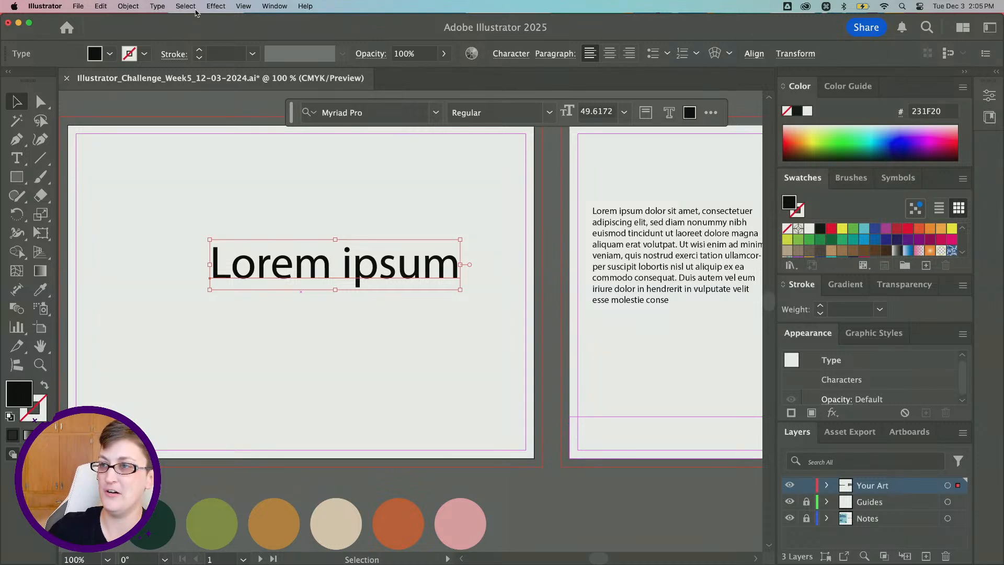
{"action": "left_click", "coordinate": [510, 55]}
{"action": "left_click", "coordinate": [510, 55]}
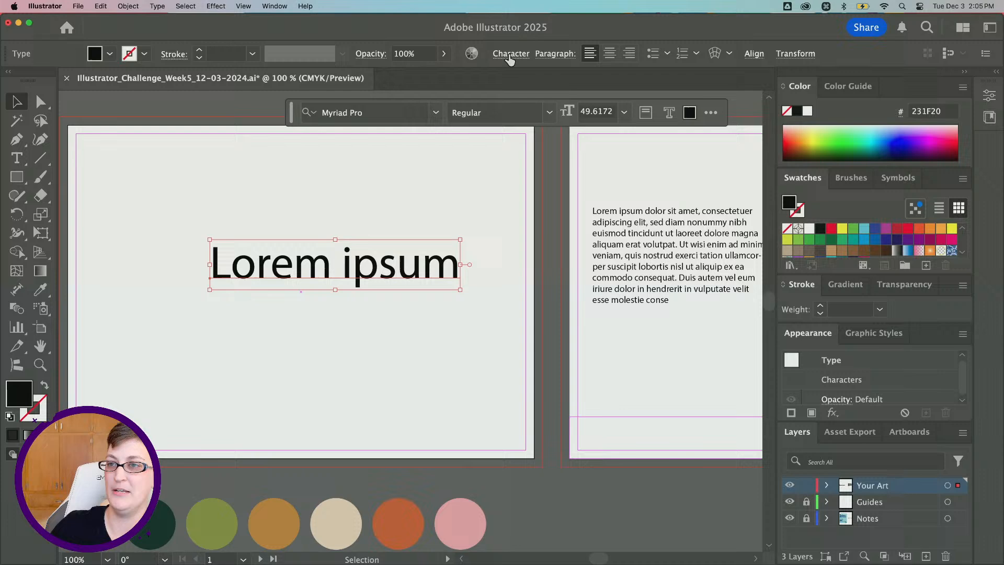
{"action": "left_click", "coordinate": [358, 111]}
{"action": "type", "text": "s"}
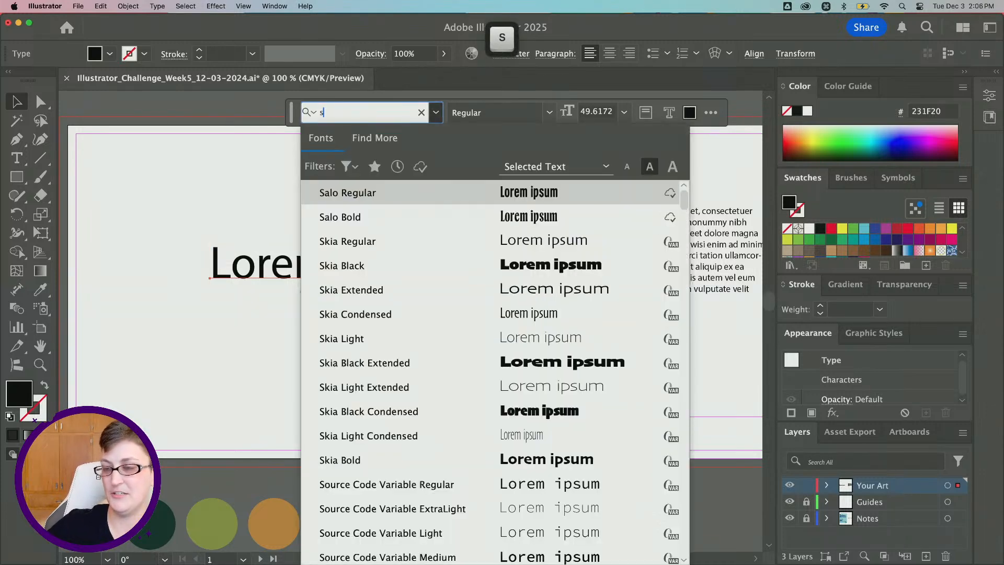
{"action": "type", "text": "an"}
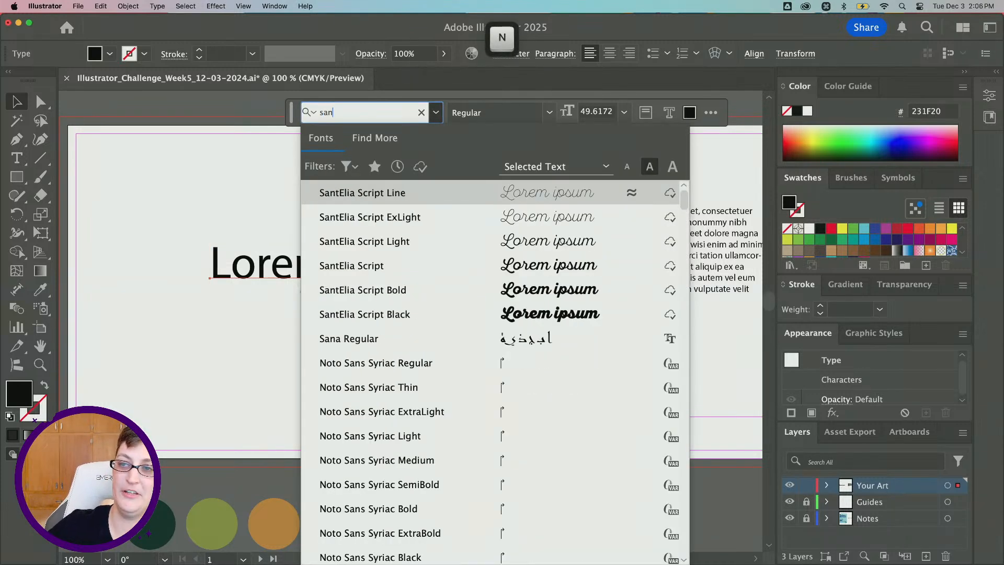
{"action": "type", "text": "t"}
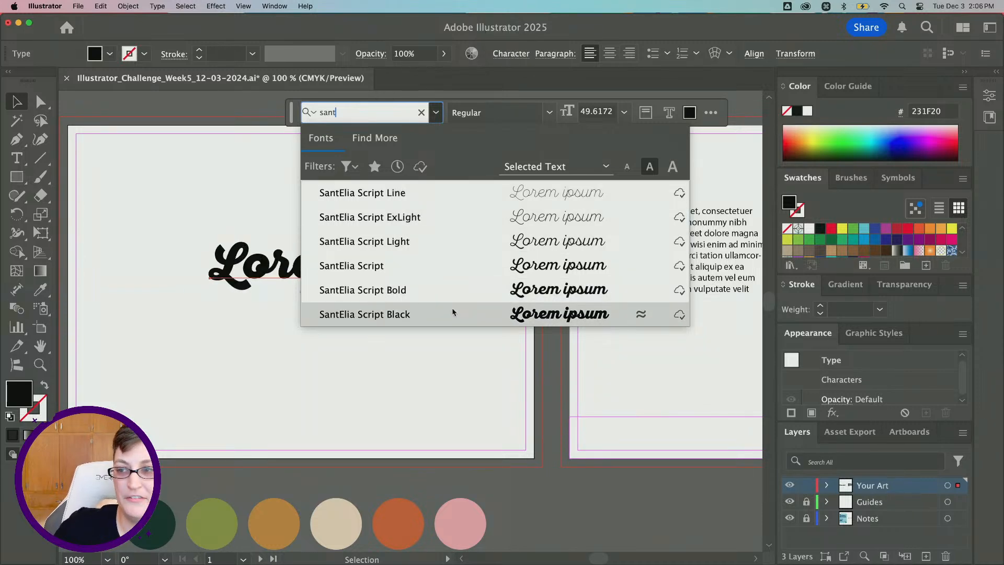
{"action": "left_click", "coordinate": [423, 314]}
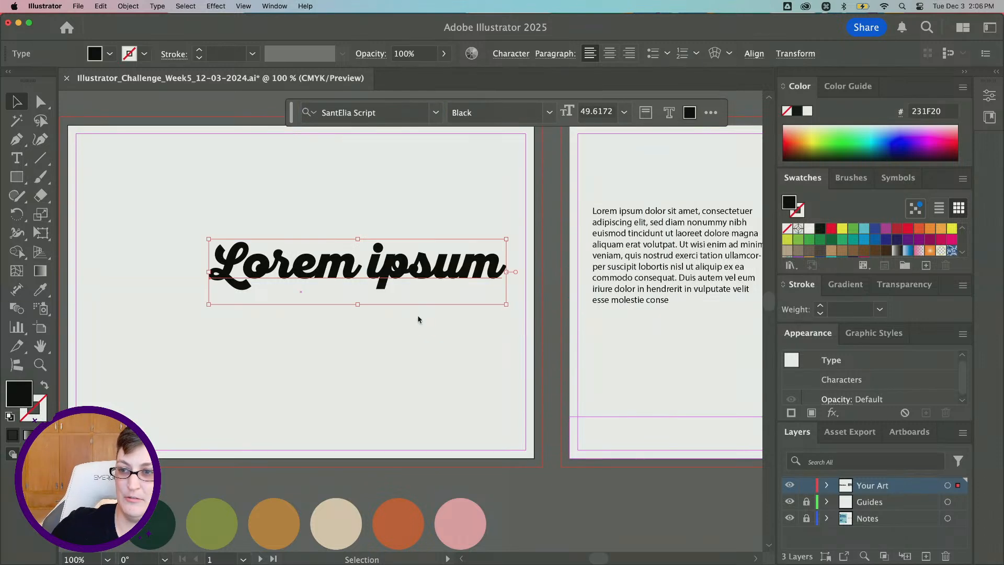
- Move the headline toward the front artboard's centre and replace its text with "Holiday Cheer" broken onto two lines
{"action": "left_click_drag", "start_coordinate": [437, 260], "coordinate": [377, 265]}
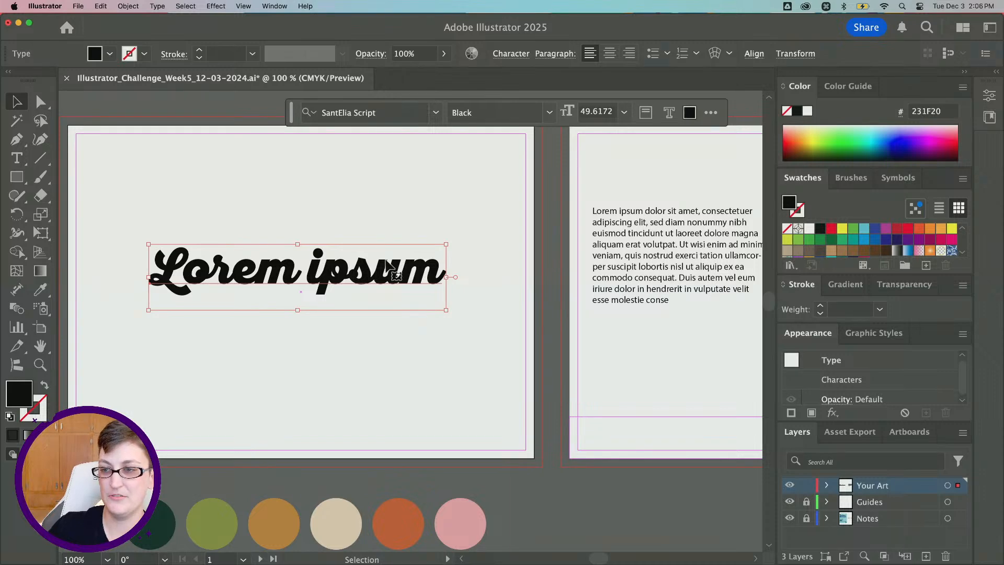
{"action": "double_click", "coordinate": [375, 266]}
{"action": "key", "text": "super+a"}
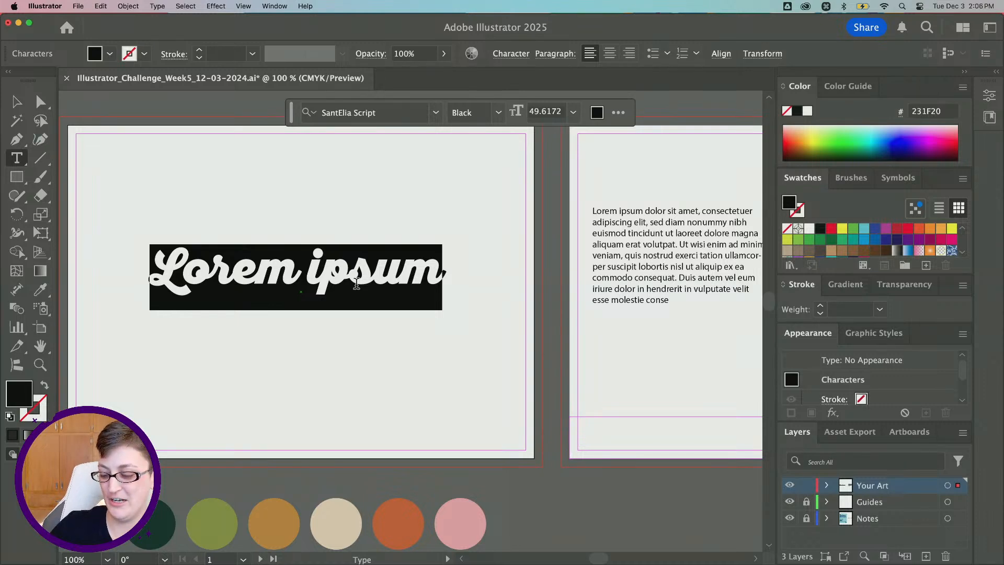
{"action": "type", "text": "Holiday"}
{"action": "key", "text": "BackSpace"}
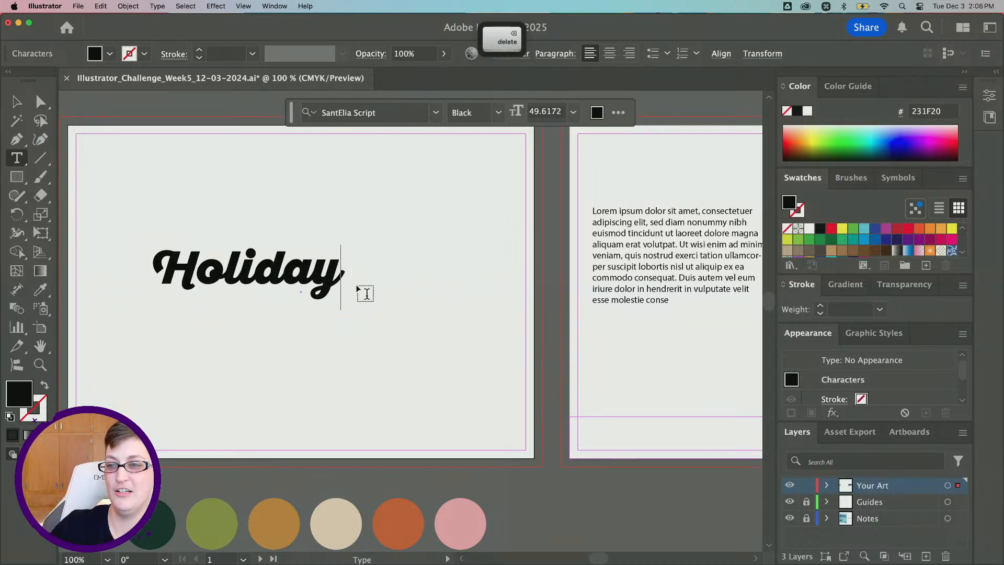
{"action": "type", "text": "Cheer"}
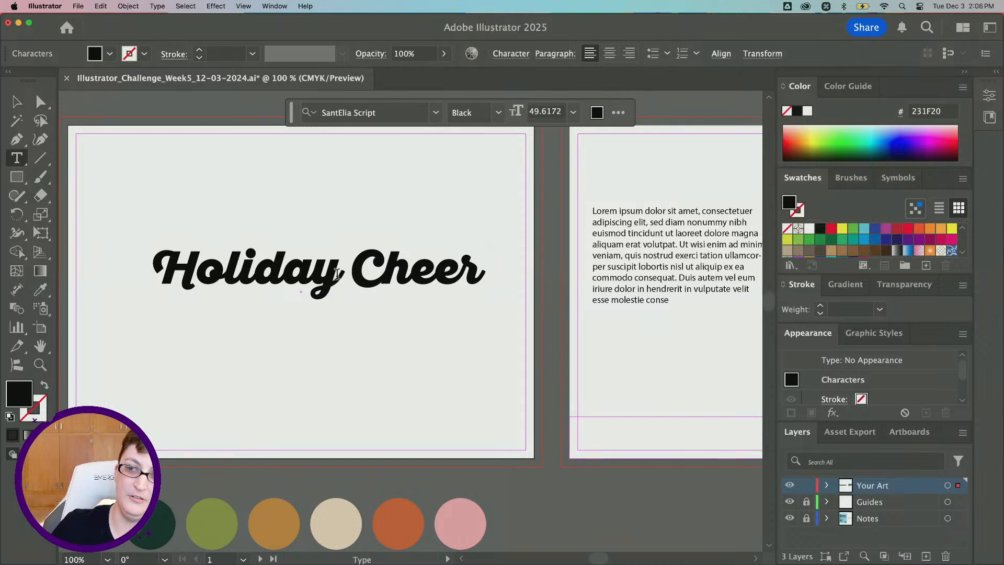
{"action": "key", "text": "BackSpace"}
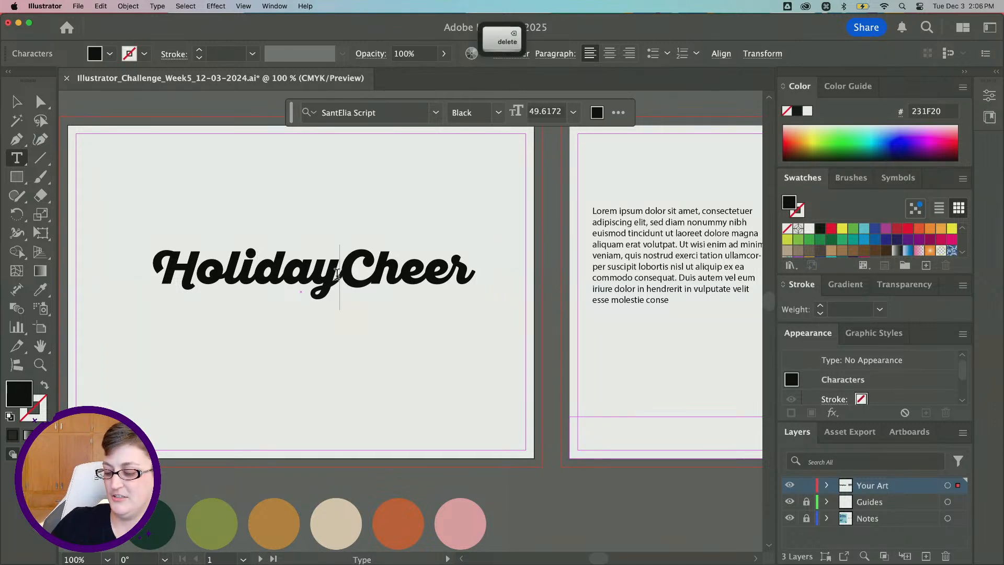
{"action": "key", "text": "Return"}
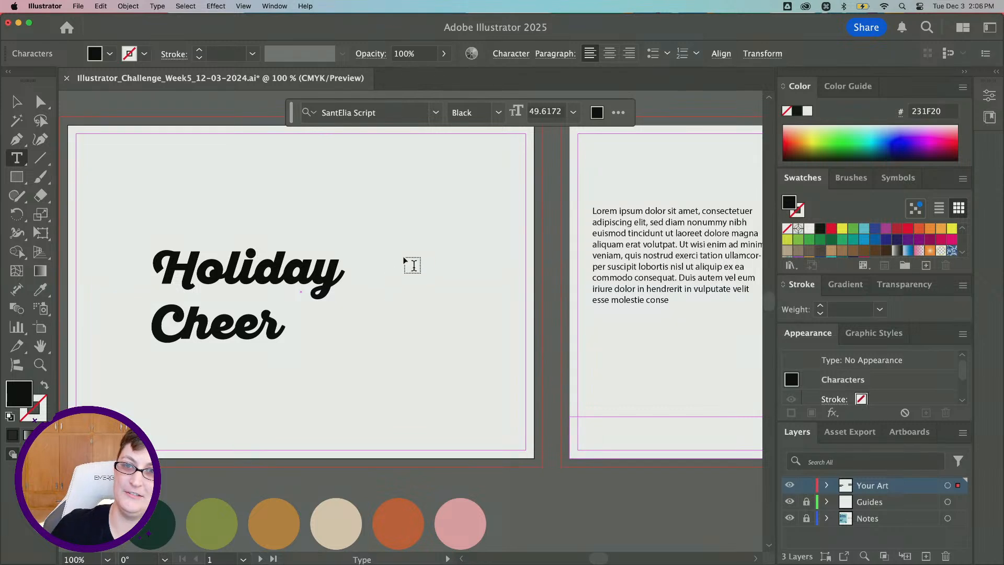
- Scale the "Holiday Cheer" headline up to about 64.6 pt and position it near the middle of the front artboard
{"action": "left_click", "coordinate": [12, 101]}
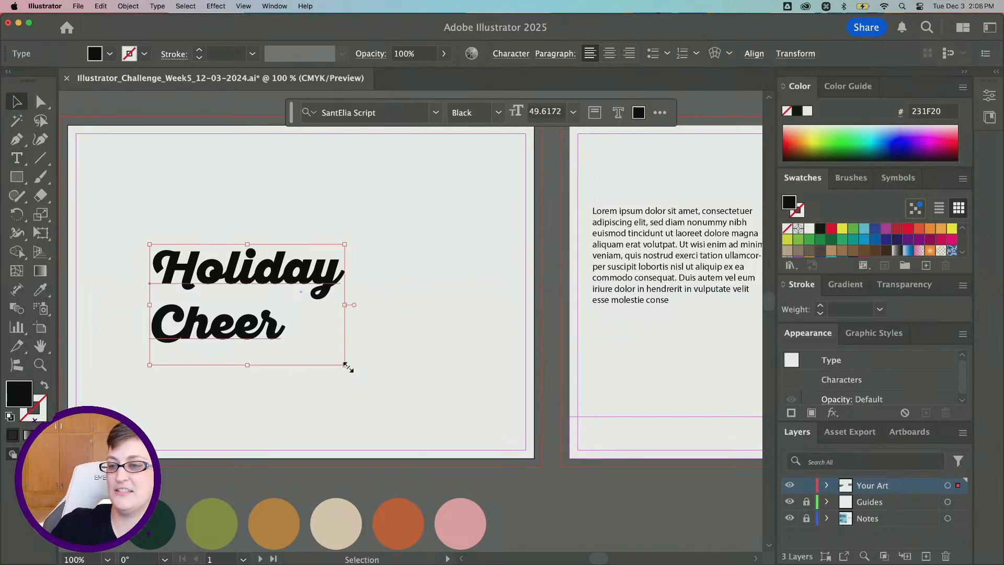
{"action": "left_click_drag", "start_coordinate": [345, 366], "coordinate": [439, 404]}
{"action": "scroll", "coordinate": [269, 298], "scroll_direction": "left", "scroll_amount": 1}
{"action": "left_click_drag", "start_coordinate": [268, 282], "coordinate": [310, 269]}
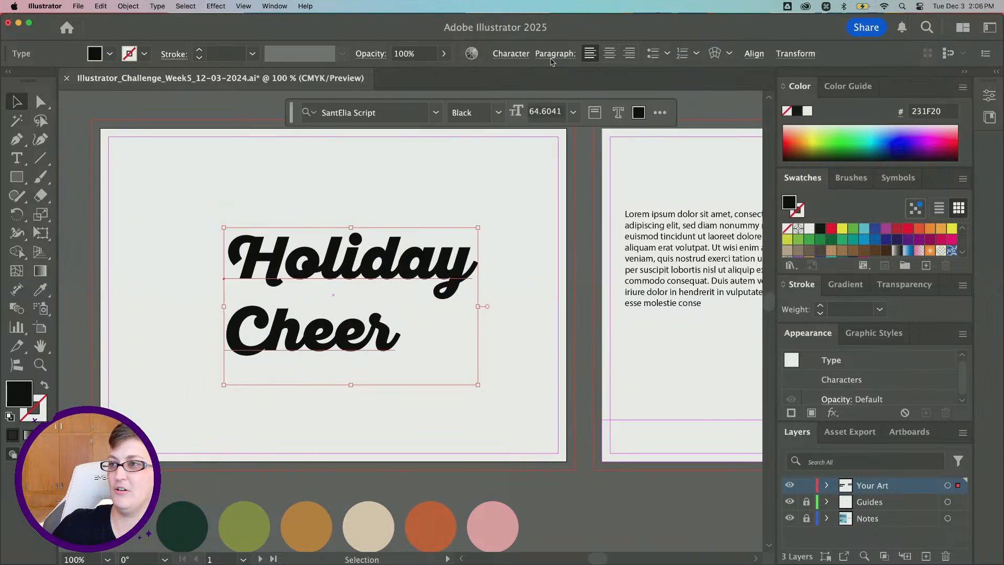
- Centre-align the headline's two lines and move the text block horizontally back to the front artboard's middle
{"action": "left_click", "coordinate": [610, 54]}
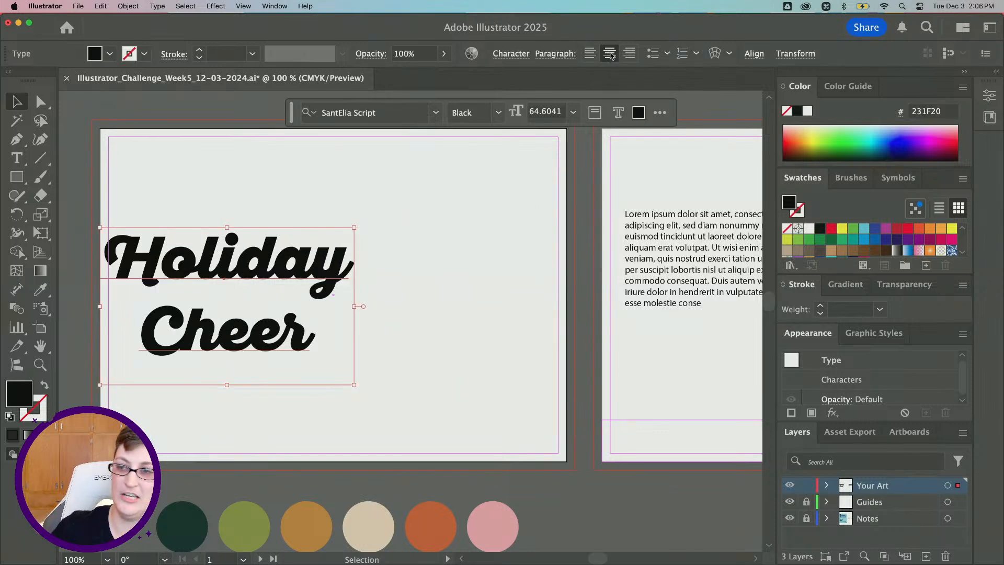
{"action": "left_click_drag", "start_coordinate": [257, 250], "coordinate": [373, 251]}
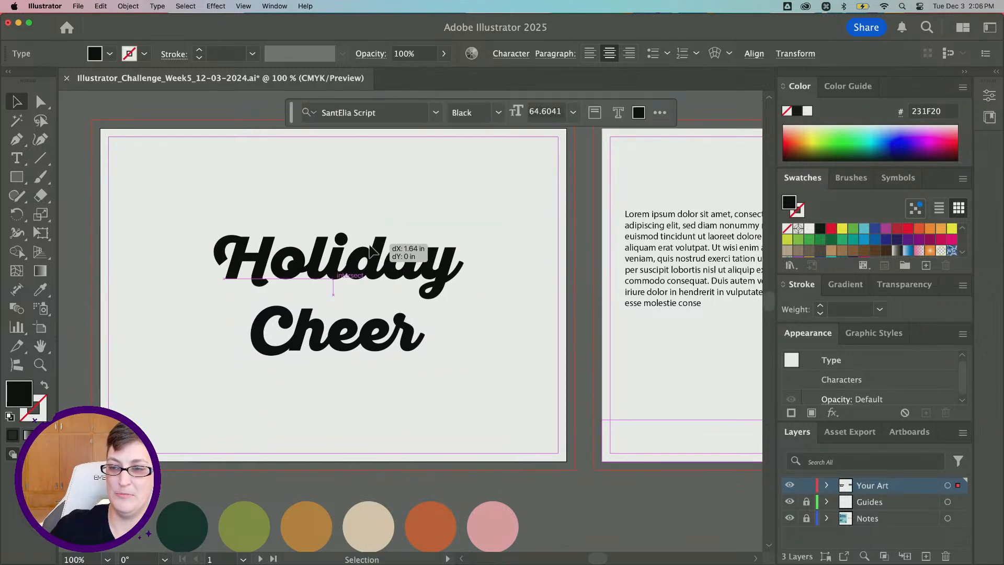
{"action": "left_click", "coordinate": [153, 107]}
- Hide the Layers panel and show it again
{"action": "left_click", "coordinate": [243, 6]}
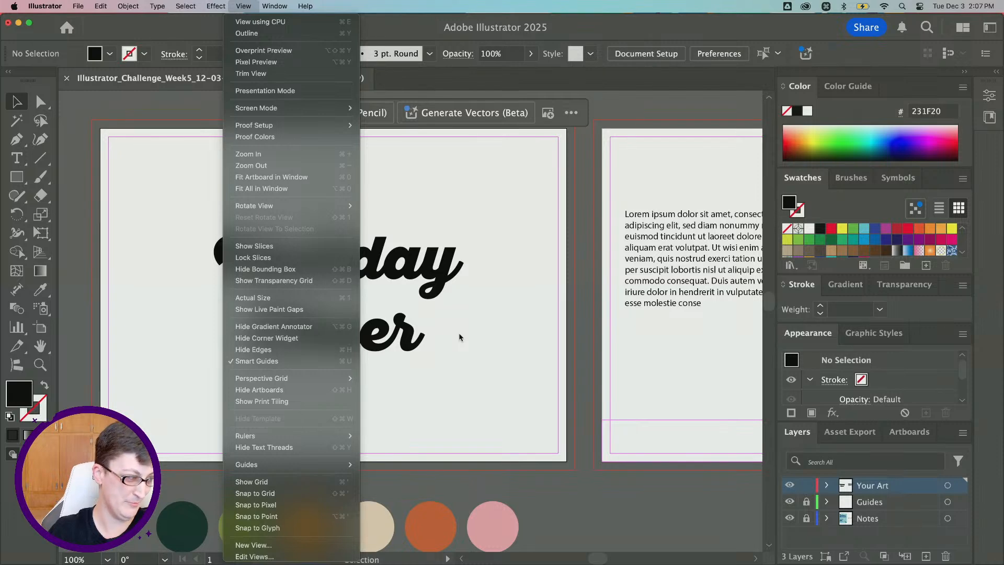
{"action": "left_click", "coordinate": [433, 387]}
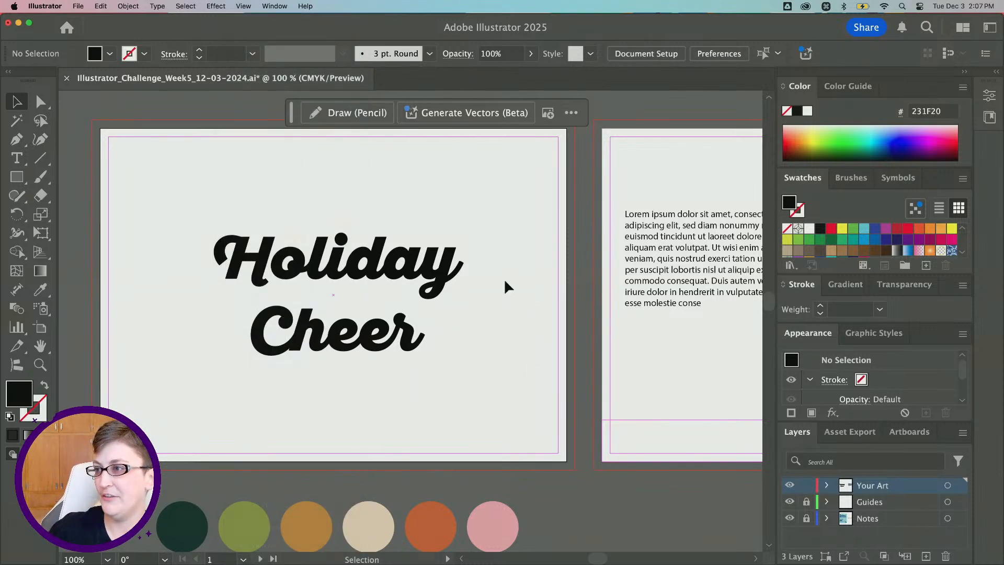
{"action": "left_click", "coordinate": [272, 6]}
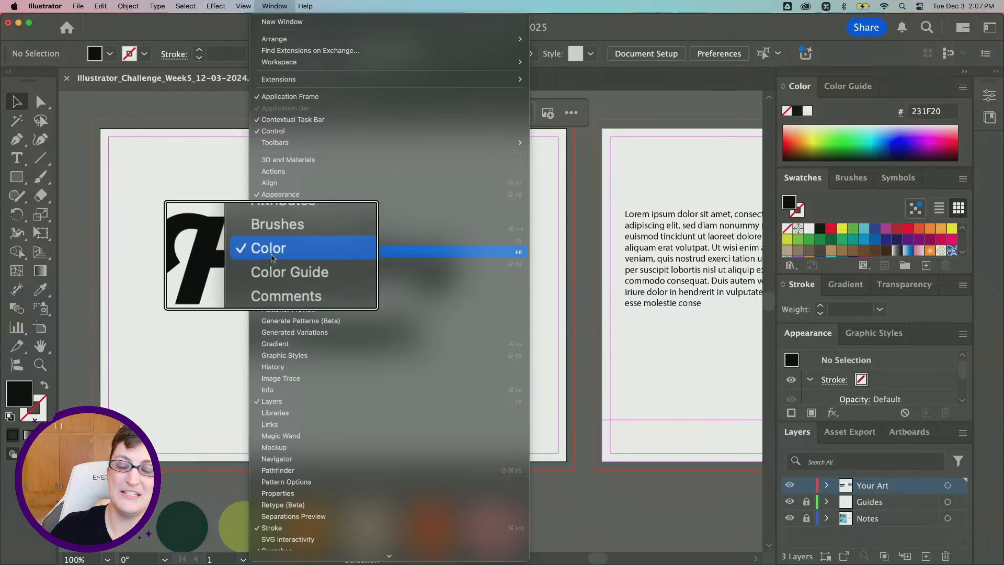
{"action": "left_click", "coordinate": [274, 402]}
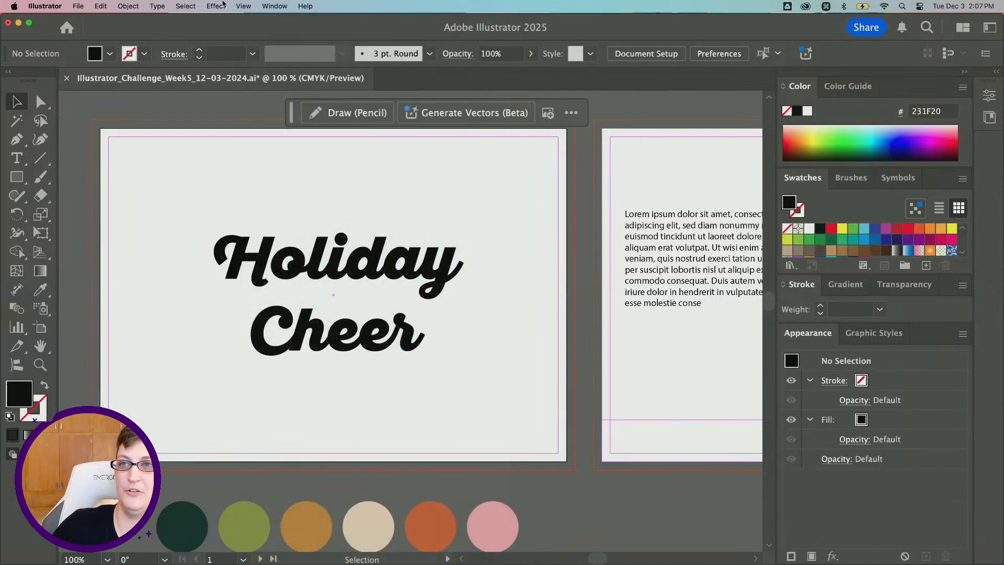
{"action": "left_click", "coordinate": [275, 6]}
{"action": "left_click", "coordinate": [328, 403]}
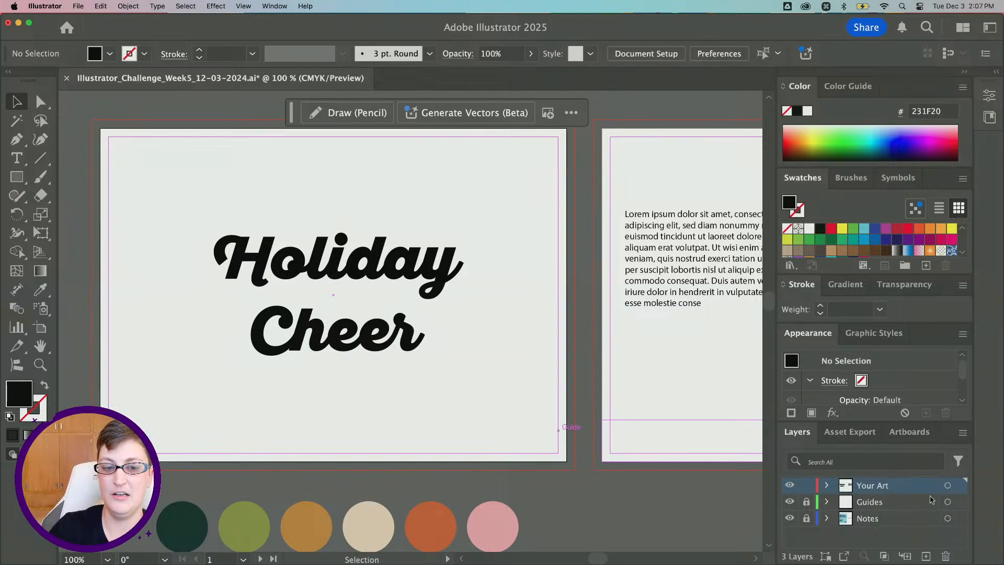
- Select the "Holiday Cheer" headline and undock the Appearance panel, making it a taller floating panel beside the headline
{"action": "left_click", "coordinate": [308, 284]}
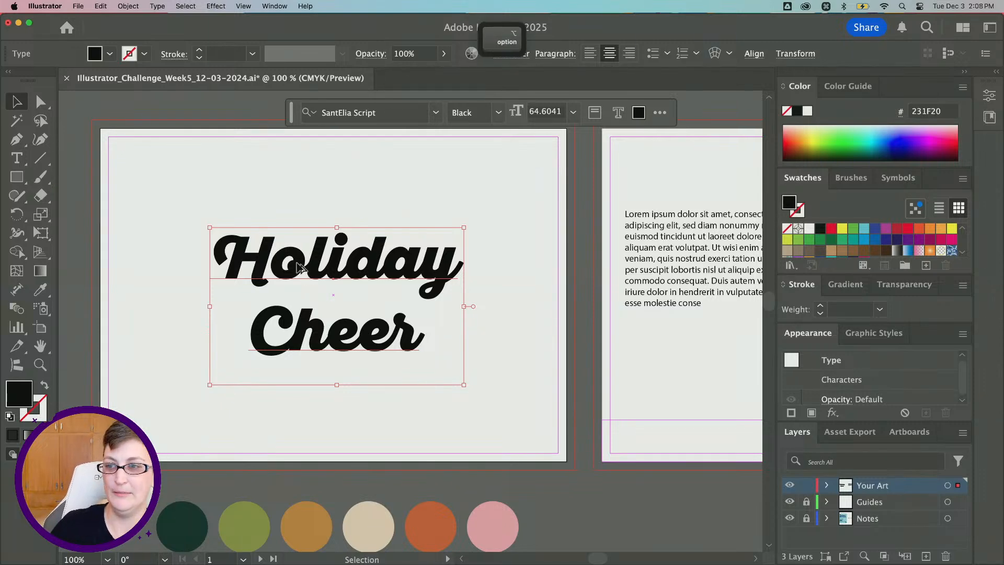
{"action": "scroll", "coordinate": [293, 262], "scroll_direction": "up", "scroll_amount": 1}
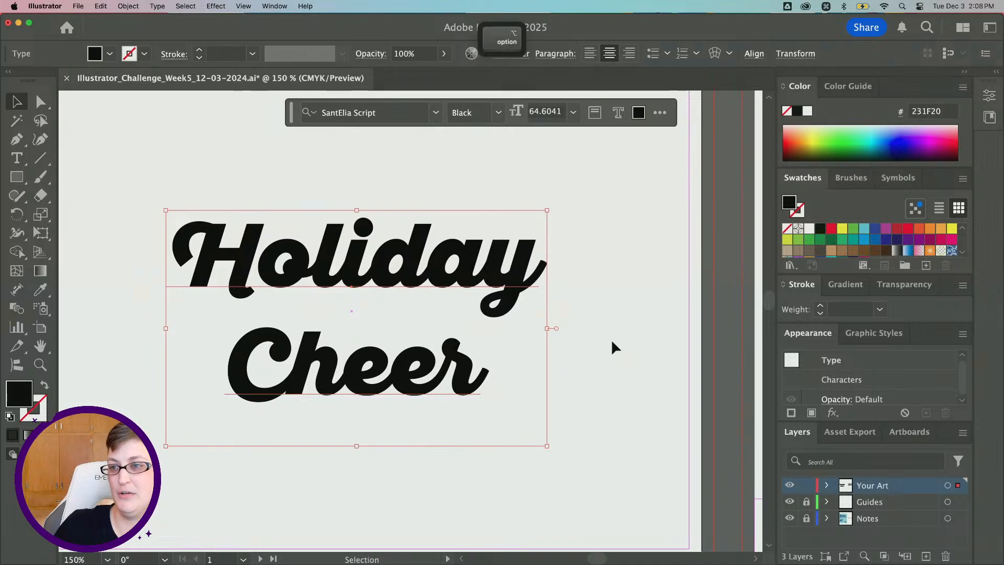
{"action": "scroll", "coordinate": [611, 339], "scroll_direction": "down", "scroll_amount": 1}
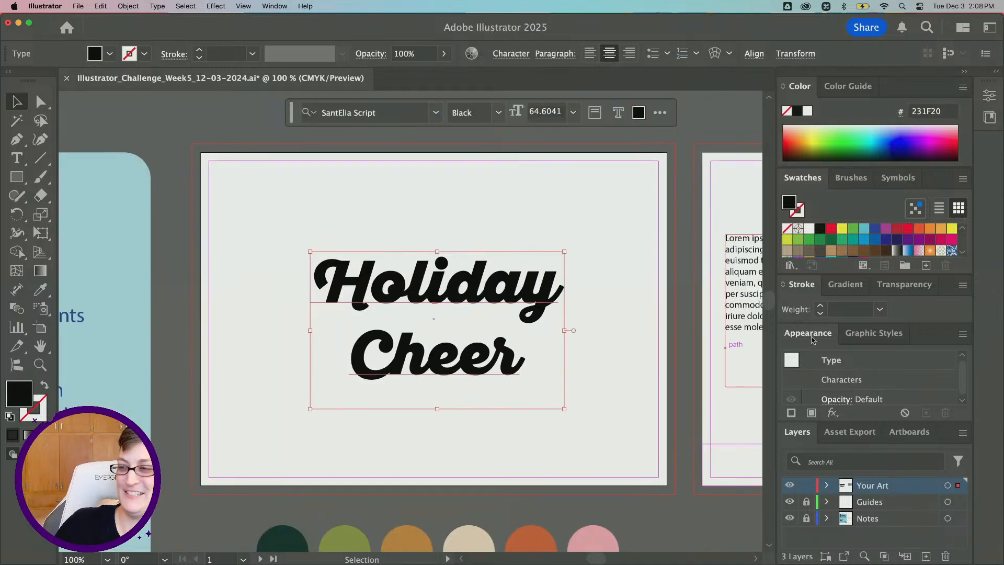
{"action": "left_click_drag", "start_coordinate": [794, 337], "coordinate": [569, 153]}
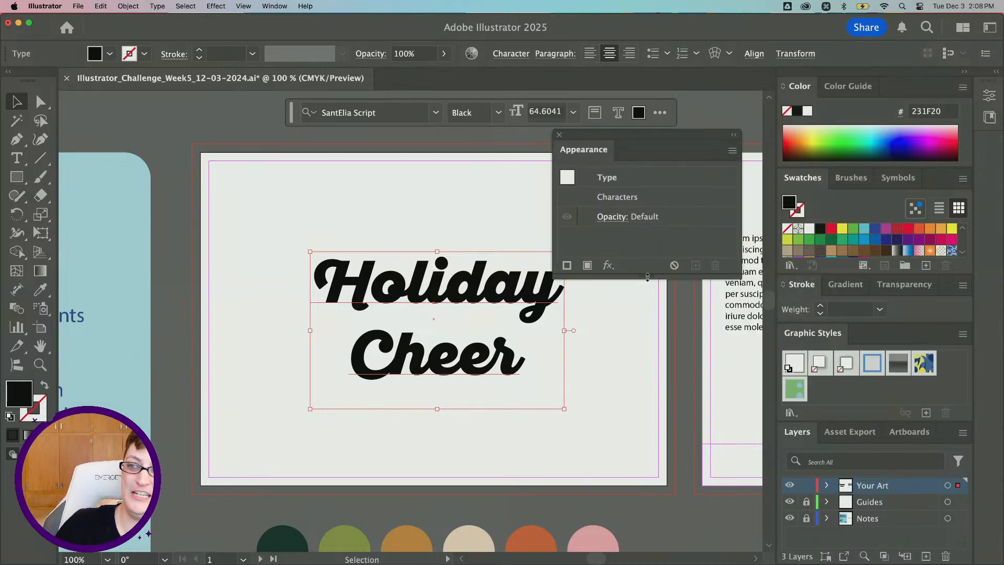
{"action": "left_click_drag", "start_coordinate": [647, 276], "coordinate": [648, 398]}
{"action": "scroll", "coordinate": [293, 262], "scroll_direction": "right", "scroll_amount": 3}
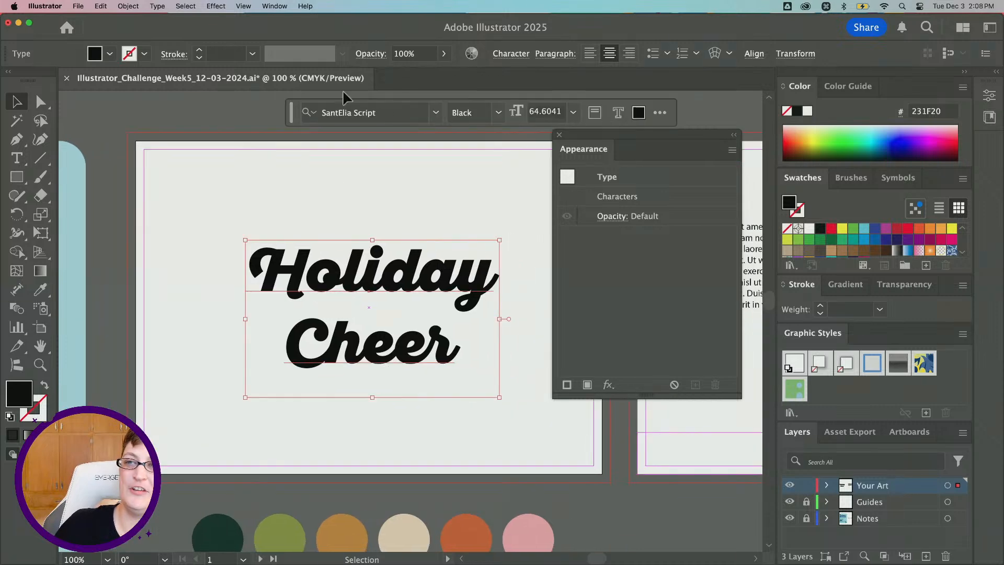
{"action": "left_click", "coordinate": [275, 6]}
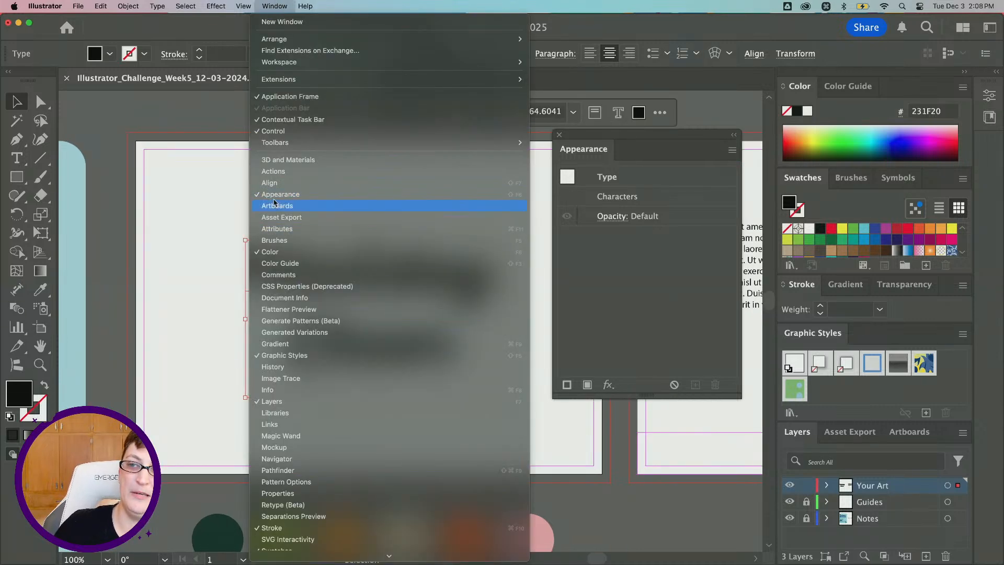
{"action": "left_click", "coordinate": [270, 11]}
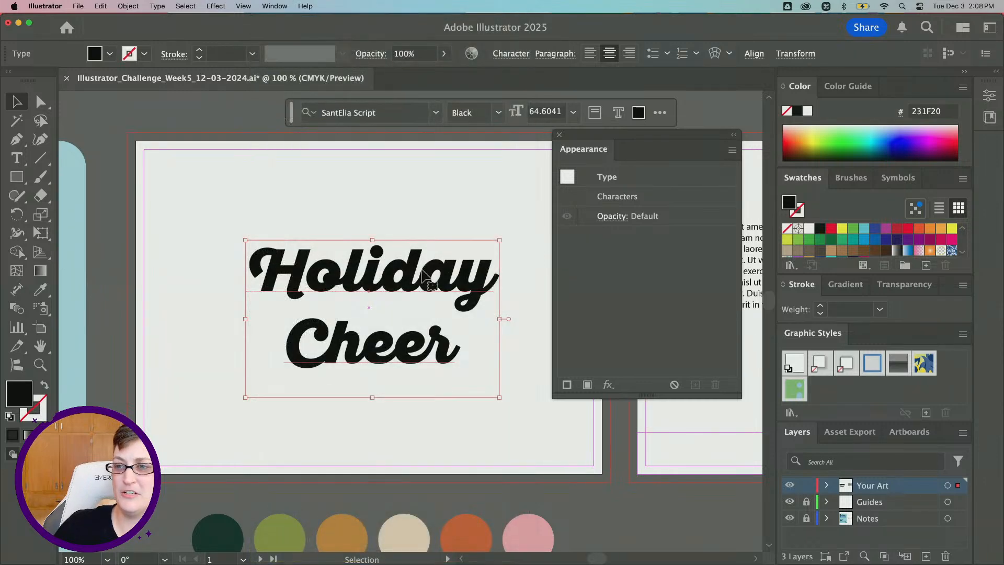
{"action": "scroll", "coordinate": [304, 261], "scroll_direction": "right", "scroll_amount": 2}
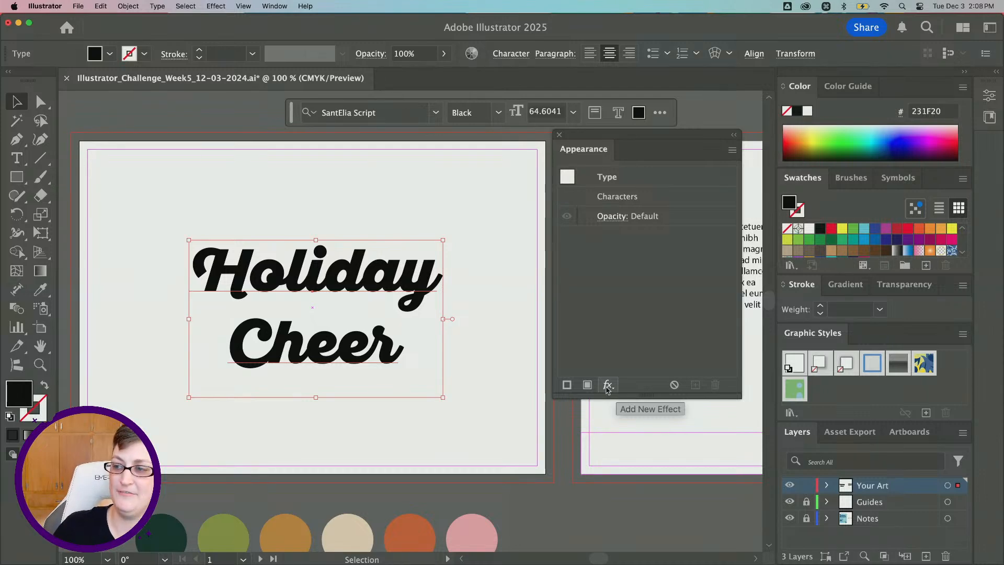
- Add a new fill to the headline's type object and make it a white-to-black radial gradient
{"action": "left_click", "coordinate": [587, 385]}
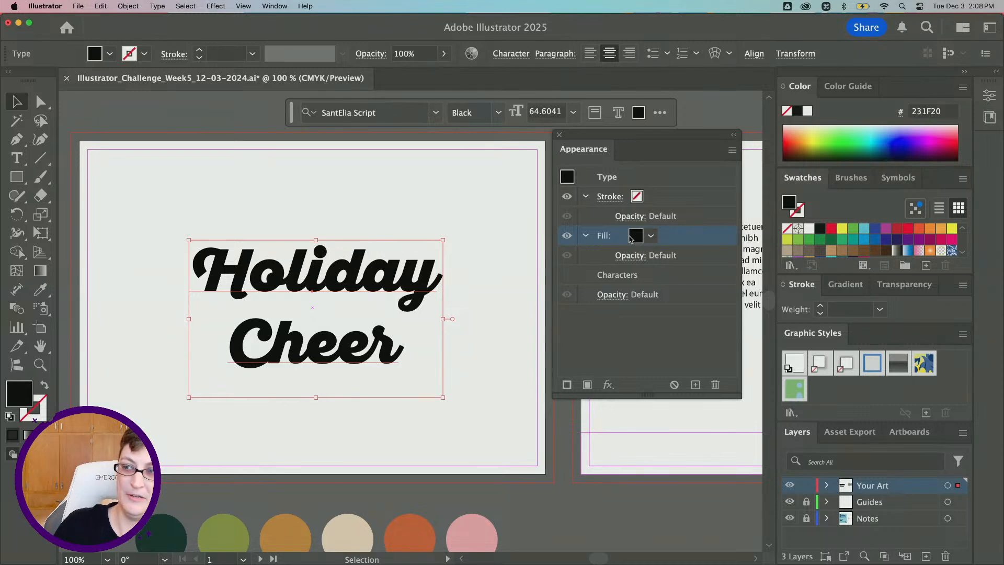
{"action": "left_click", "coordinate": [847, 286]}
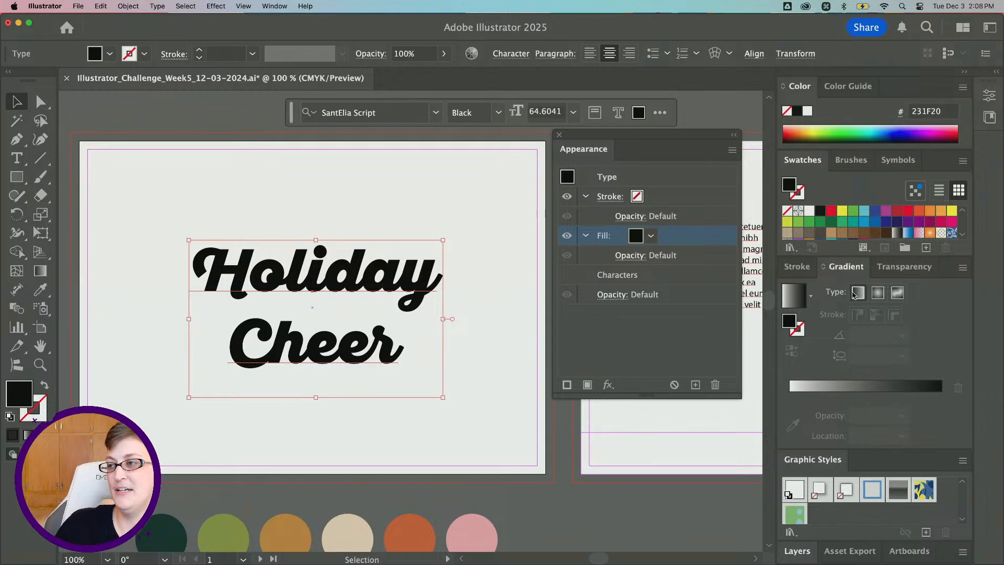
{"action": "left_click", "coordinate": [878, 292]}
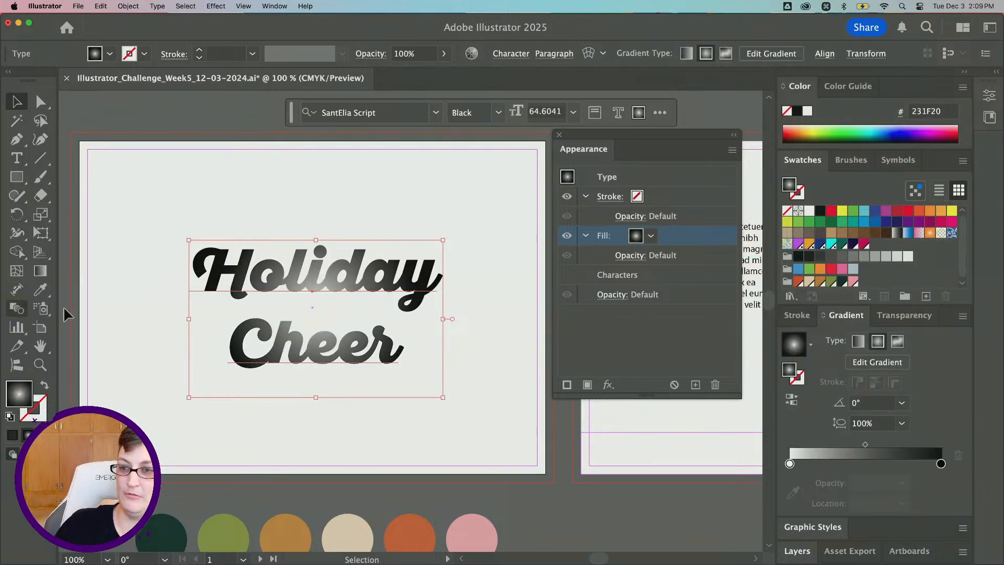
{"action": "scroll", "coordinate": [330, 311], "scroll_direction": "up", "scroll_amount": 2}
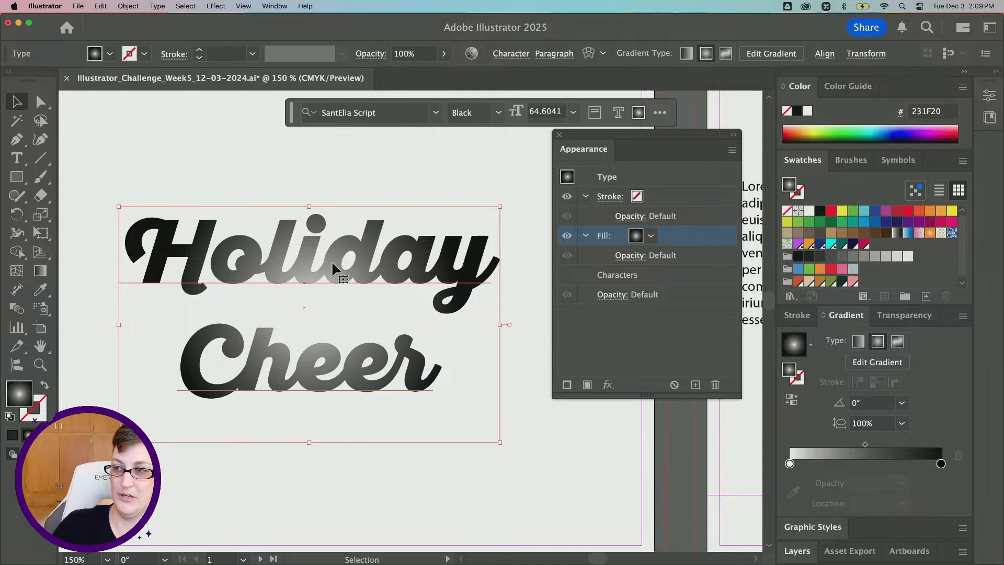
- Apply a Color Halftone effect to the headline's gradient fill with a max radius of 50 pixels and all four channel angles at 50
{"action": "left_click", "coordinate": [610, 386]}
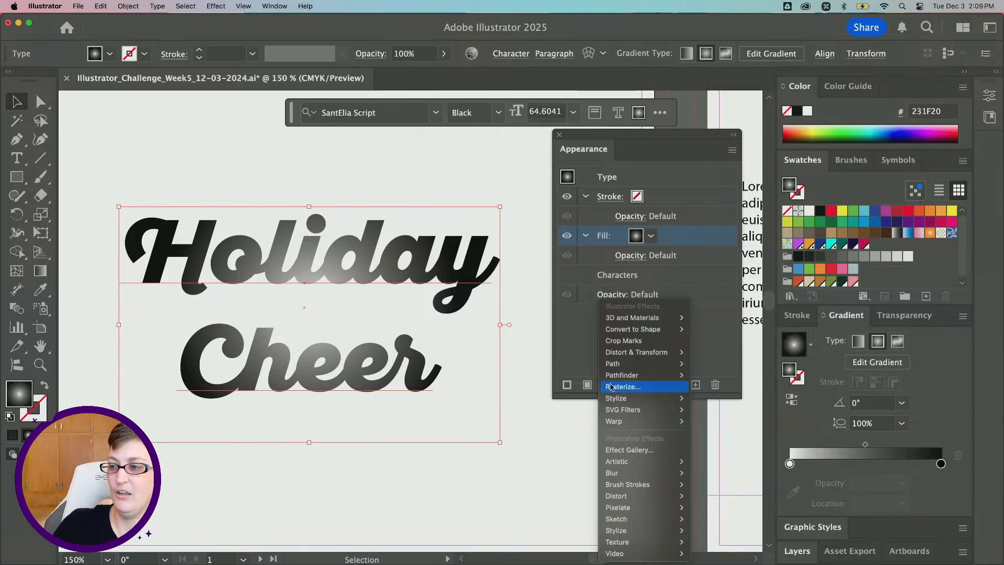
{"action": "mouse_move", "coordinate": [627, 421]}
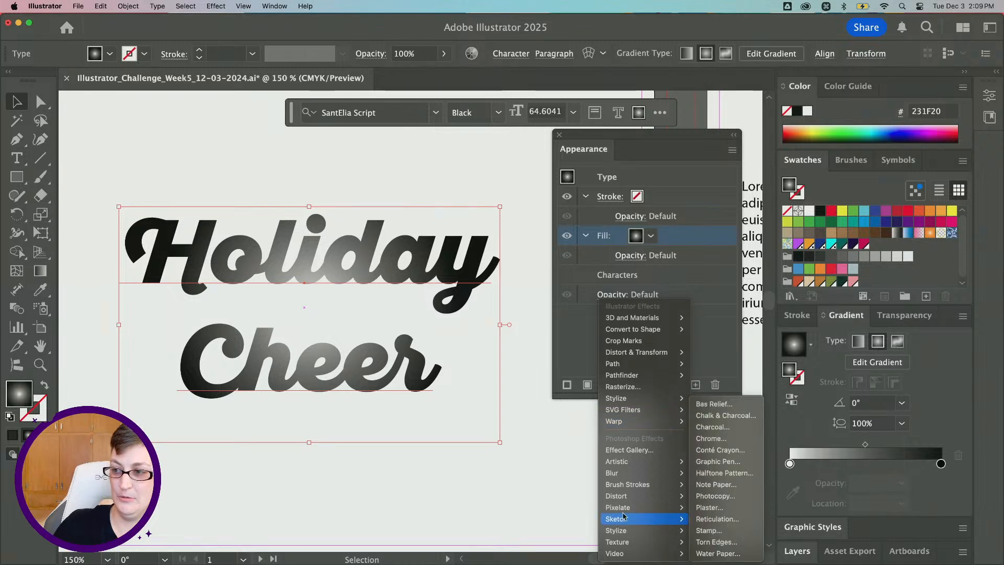
{"action": "mouse_move", "coordinate": [651, 512]}
{"action": "left_click", "coordinate": [727, 508]}
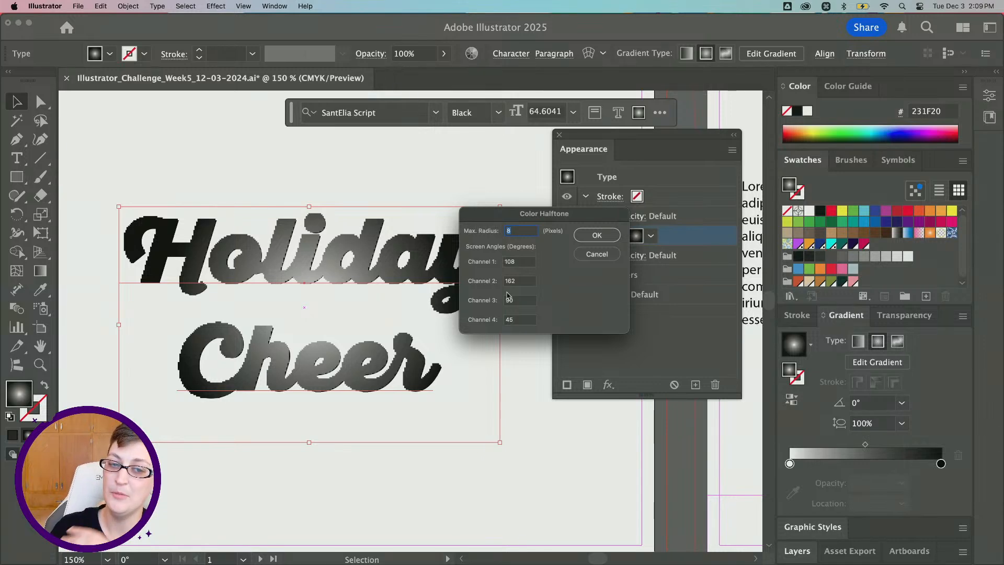
{"action": "key", "text": "super"}
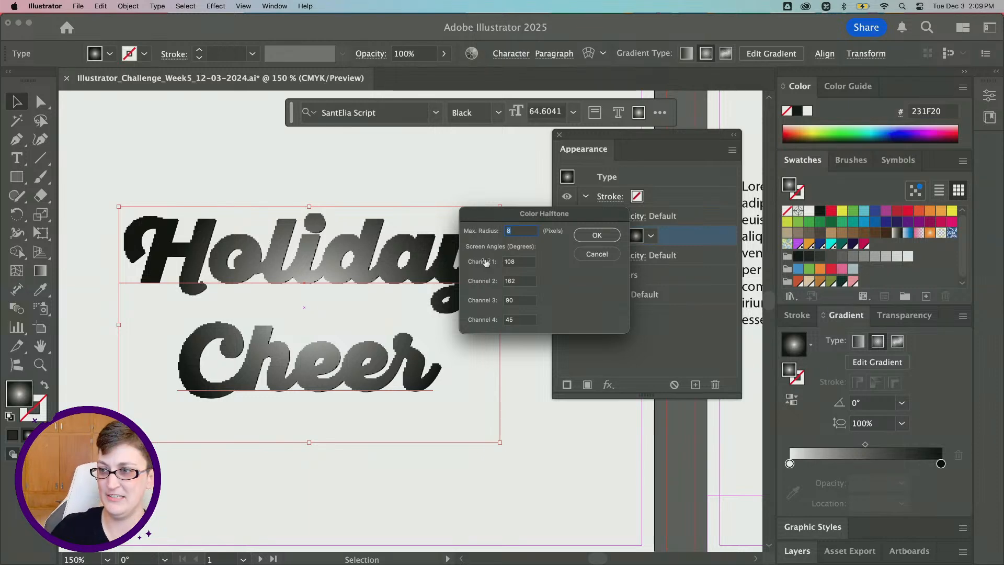
{"action": "type", "text": "50"}
{"action": "key", "text": "Tab"}
{"action": "type", "text": "50"}
{"action": "key", "text": "Tab"}
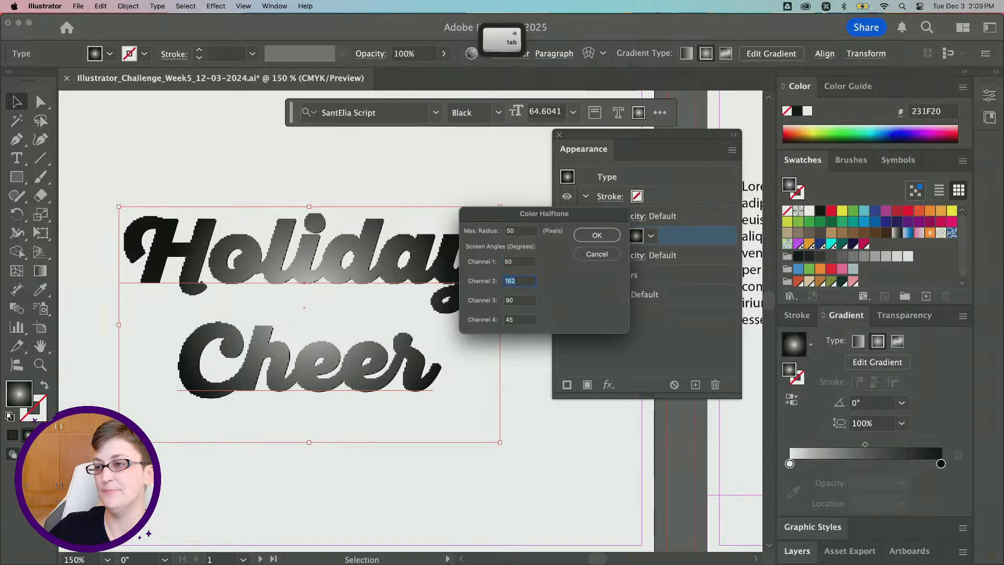
{"action": "type", "text": "50"}
{"action": "key", "text": "Tab"}
{"action": "type", "text": "50"}
{"action": "key", "text": "Tab"}
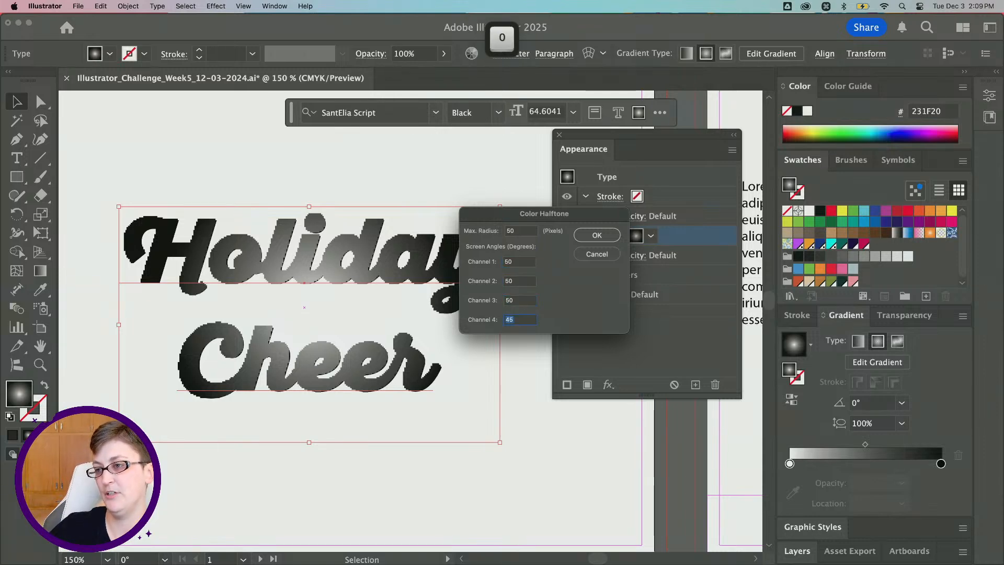
{"action": "type", "text": "50"}
{"action": "key", "text": "Tab"}
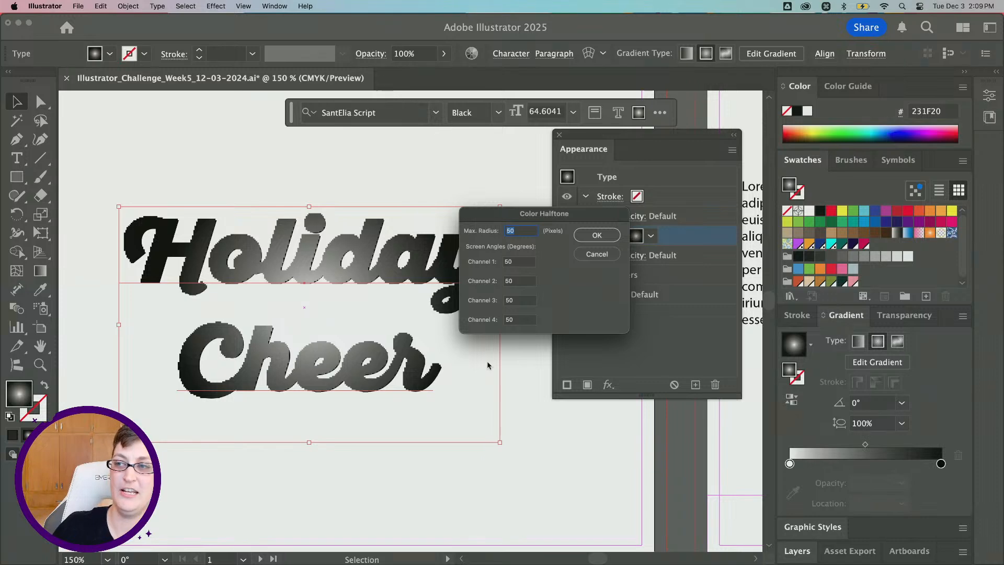
{"action": "left_click", "coordinate": [597, 235]}
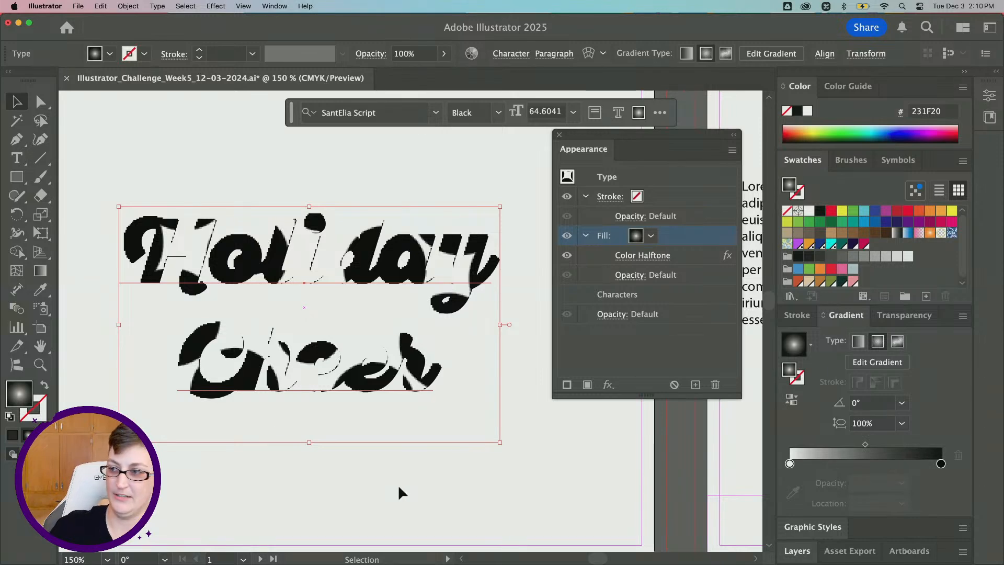
- Edit the headline fill's Color Halftone effect to a max radius of 5 pixels and a screen angle of 5 for all four channels
{"action": "left_click", "coordinate": [639, 258]}
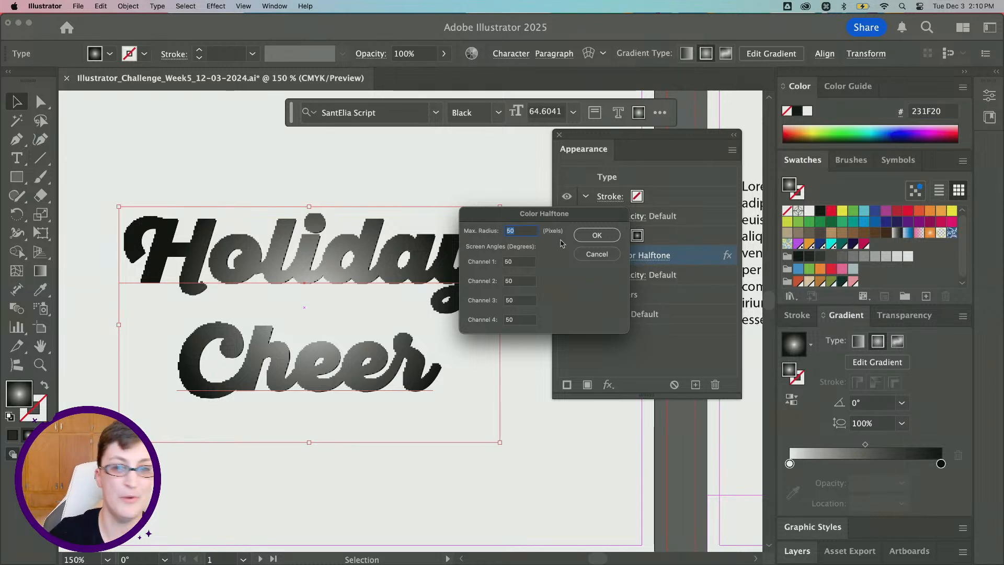
{"action": "type", "text": "5"}
{"action": "key", "text": "Tab"}
{"action": "type", "text": "5"}
{"action": "key", "text": "Tab"}
{"action": "type", "text": "5"}
{"action": "key", "text": "Tab"}
{"action": "type", "text": "5"}
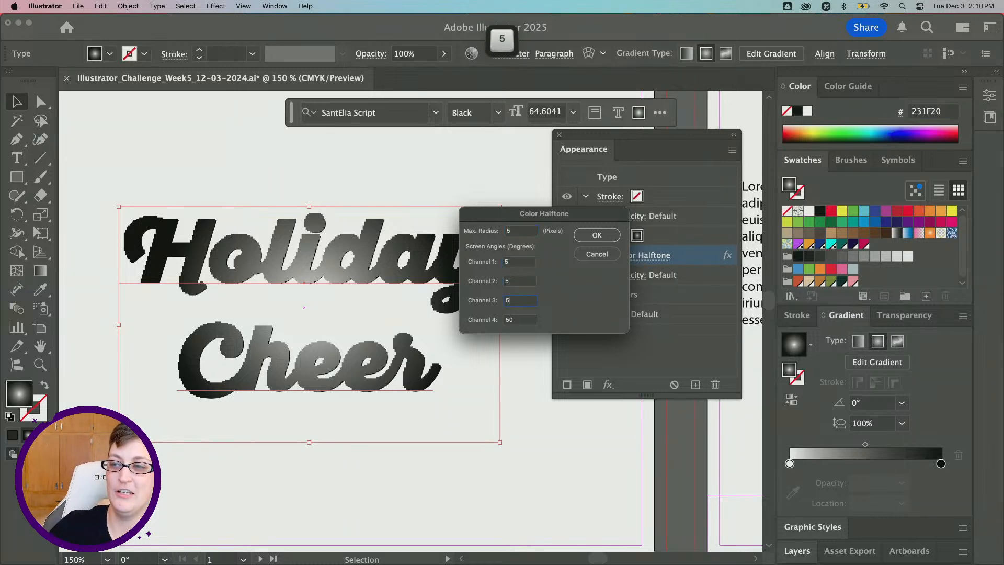
{"action": "key", "text": "Tab"}
{"action": "type", "text": "5"}
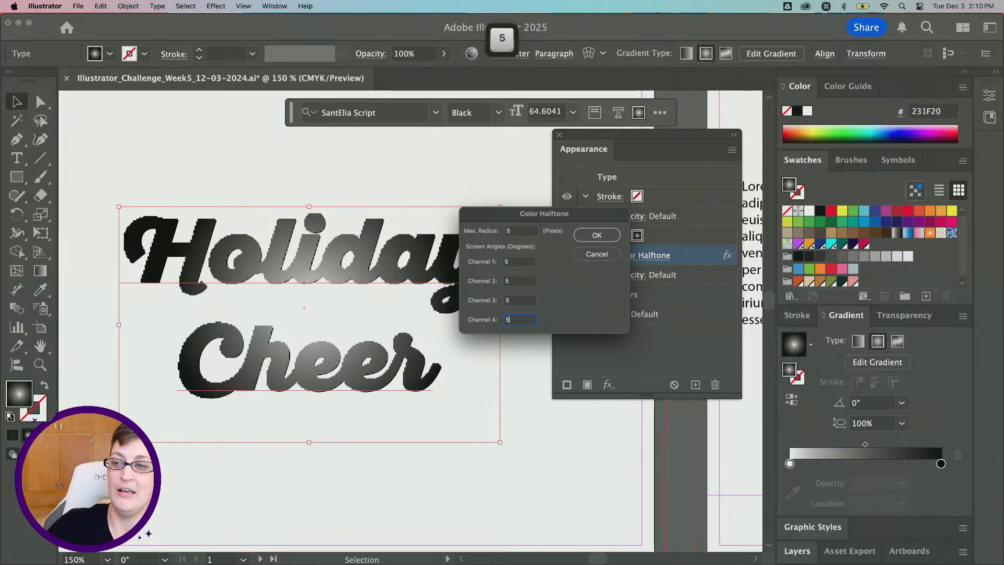
{"action": "left_click", "coordinate": [596, 236]}
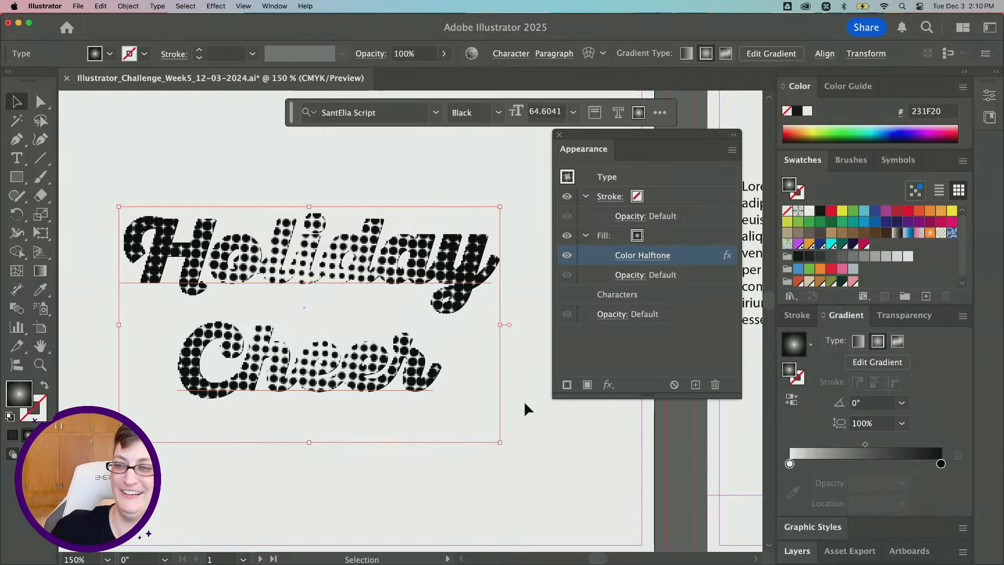
{"action": "left_click", "coordinate": [360, 196]}
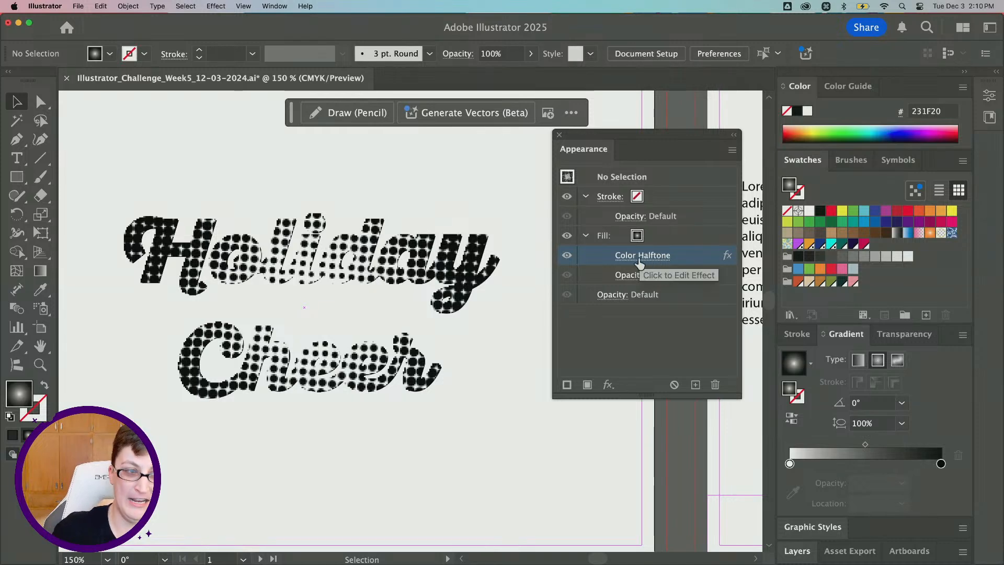
{"action": "left_click", "coordinate": [463, 265]}
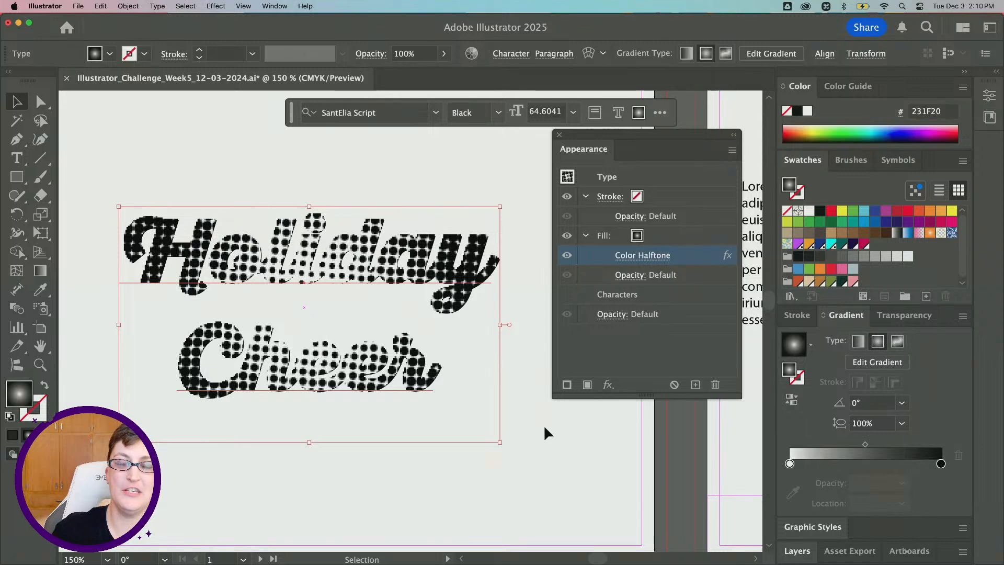
- Set the resolution in the document's raster effects settings to High (300 ppi)
{"action": "left_click", "coordinate": [218, 174]}
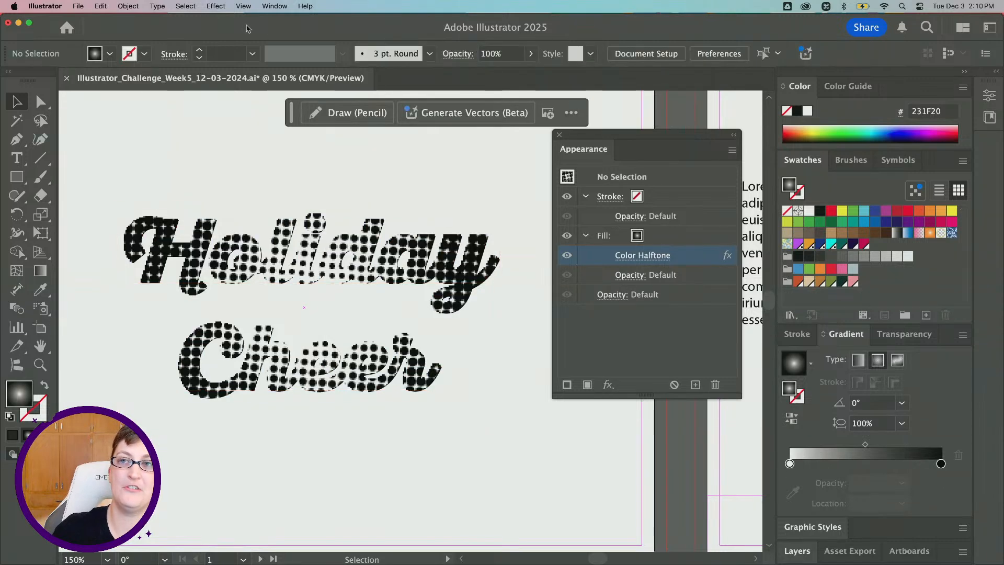
{"action": "left_click", "coordinate": [216, 6]}
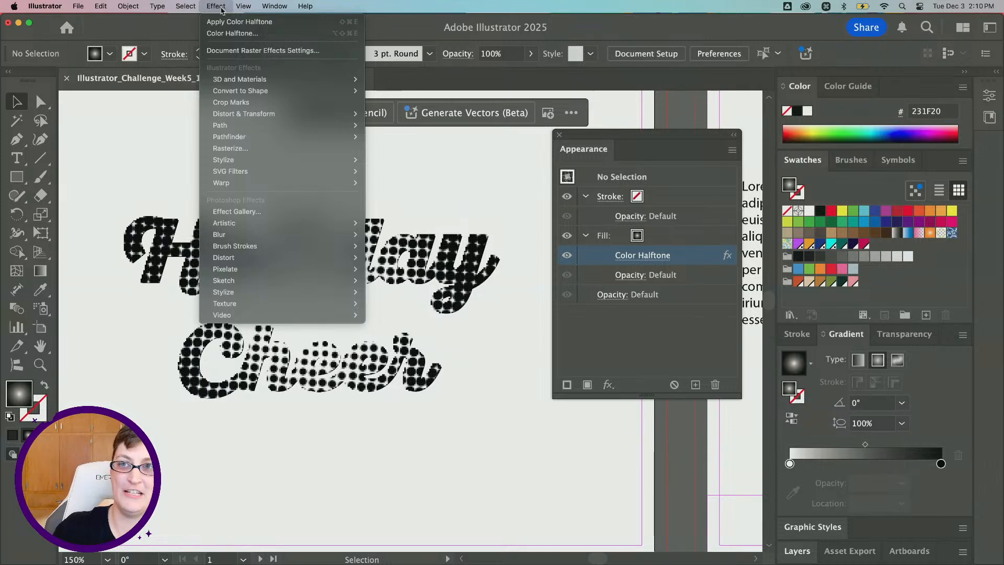
{"action": "left_click", "coordinate": [242, 50]}
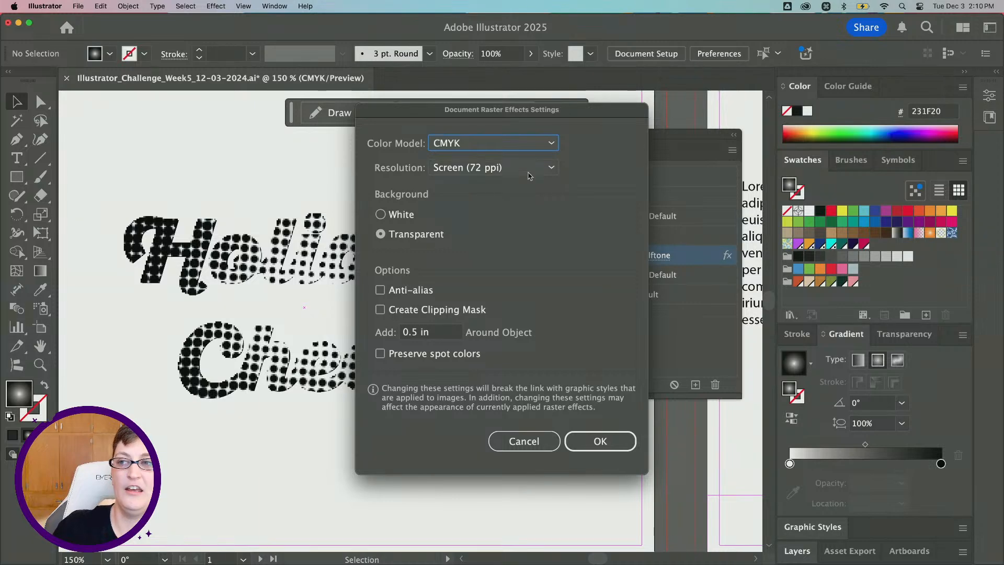
{"action": "key", "text": "super"}
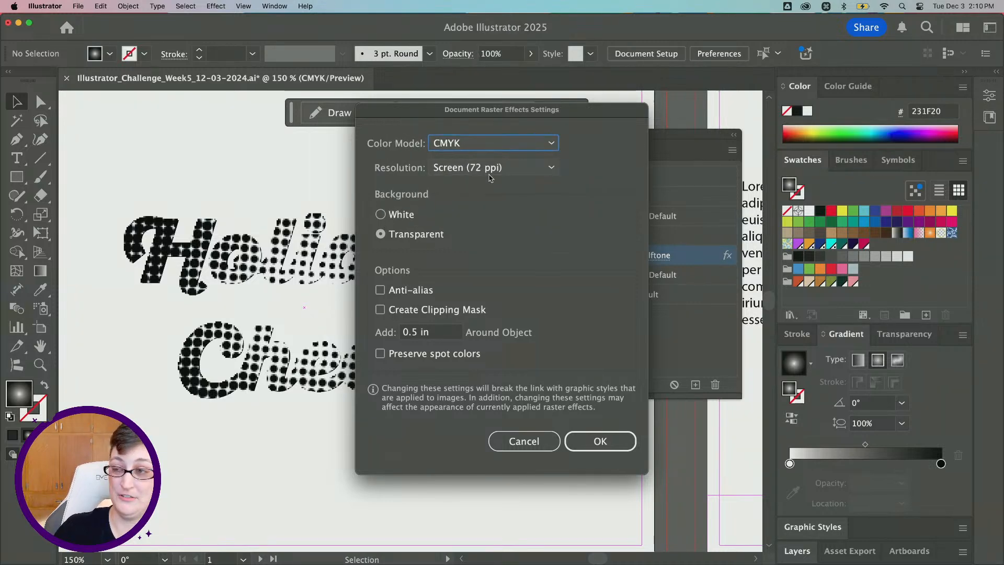
{"action": "left_click", "coordinate": [491, 171]}
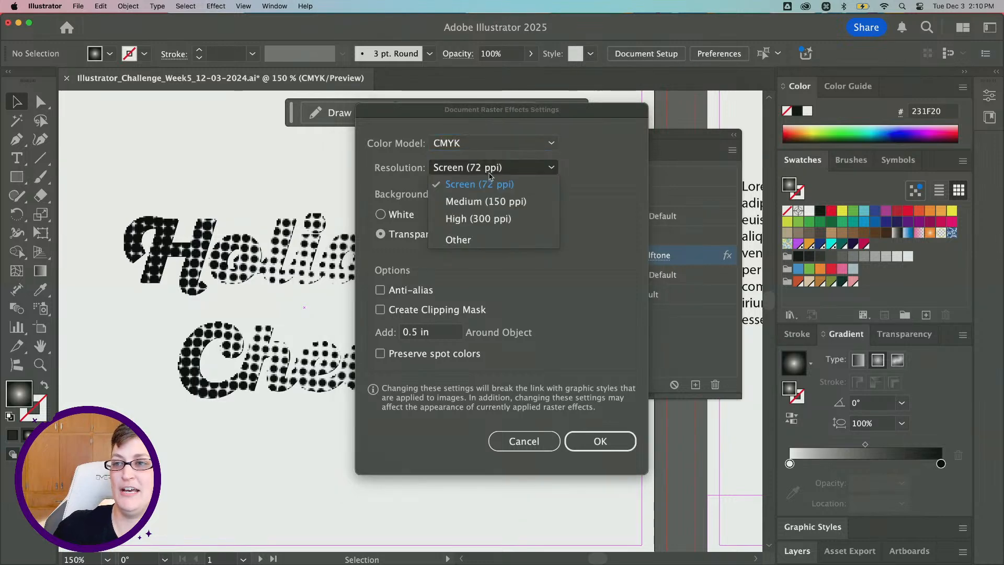
{"action": "left_click", "coordinate": [495, 223]}
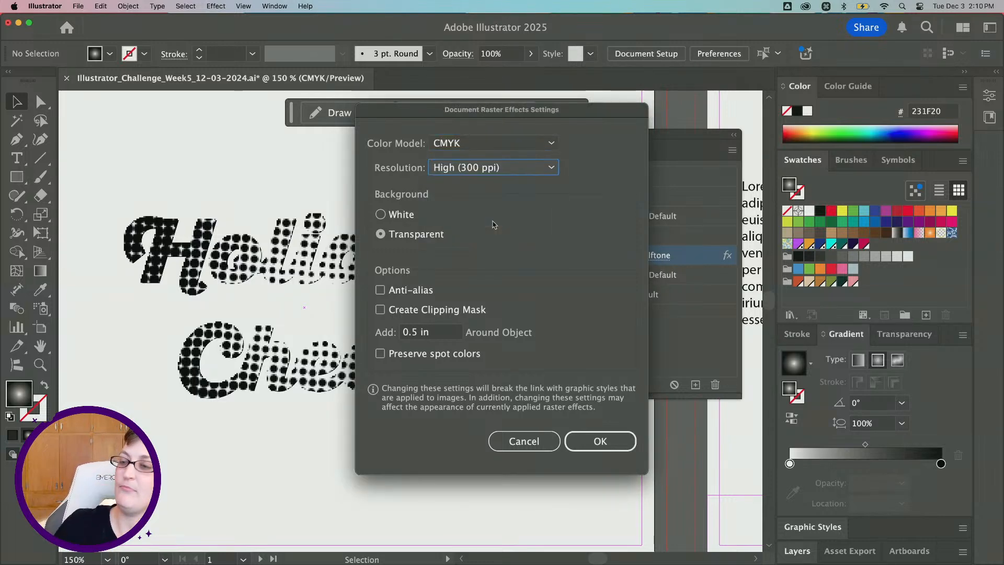
{"action": "left_click", "coordinate": [600, 441]}
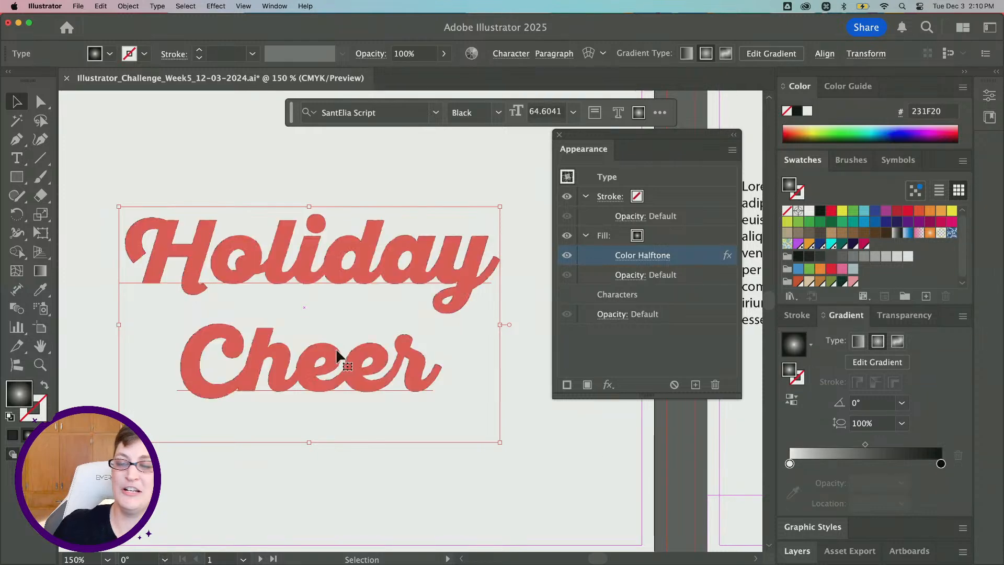
- Inspect the headline's halftone dots and compare the text with the Color Halftone effect hidden and shown
{"action": "left_click", "coordinate": [272, 502]}
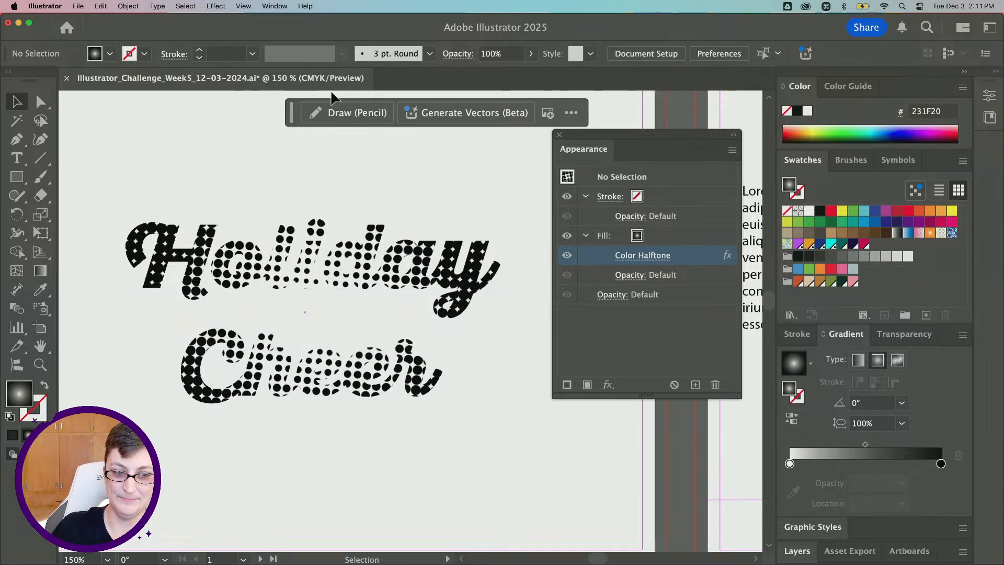
{"action": "key", "text": "super+alt+3"}
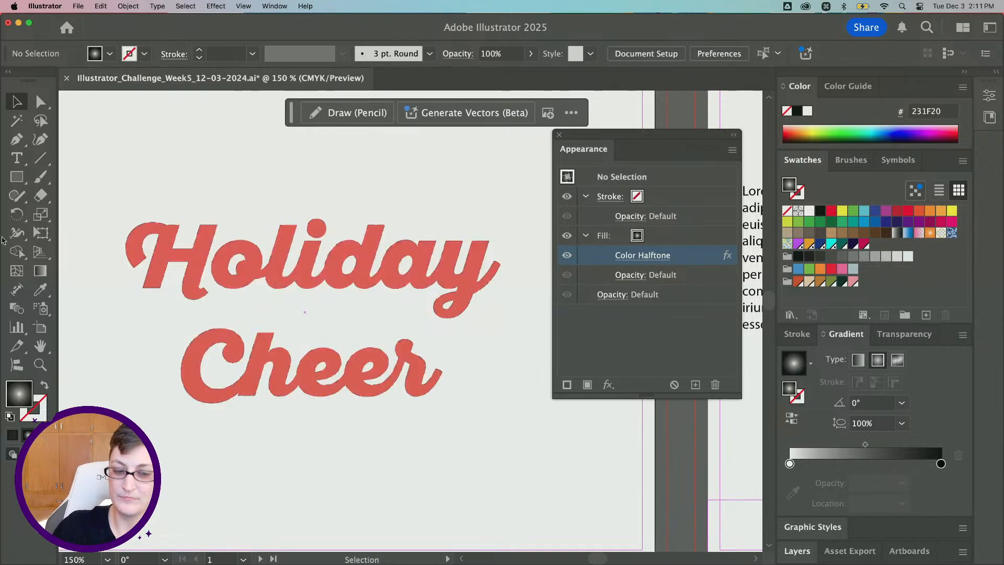
{"action": "left_click", "coordinate": [497, 274]}
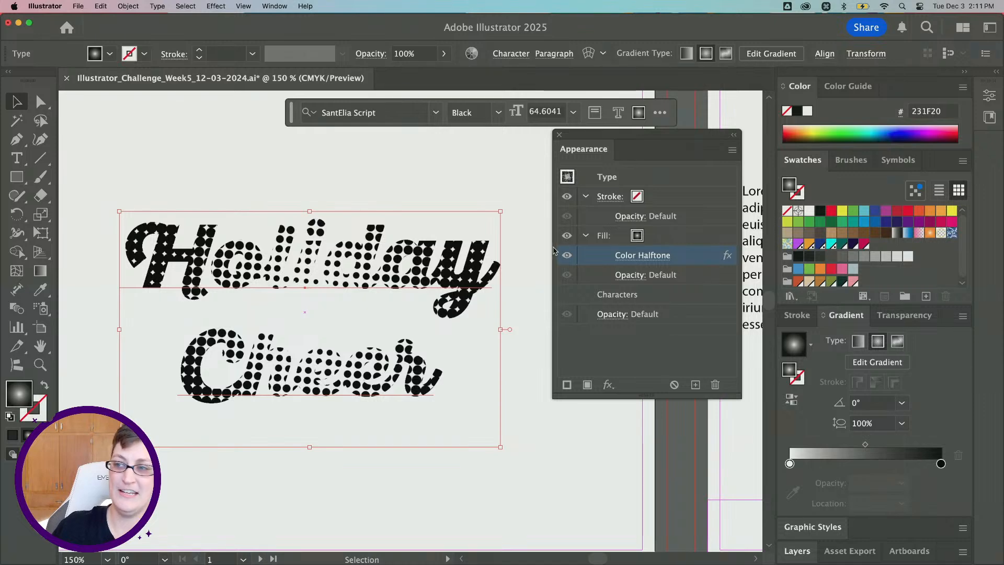
{"action": "left_click", "coordinate": [568, 256]}
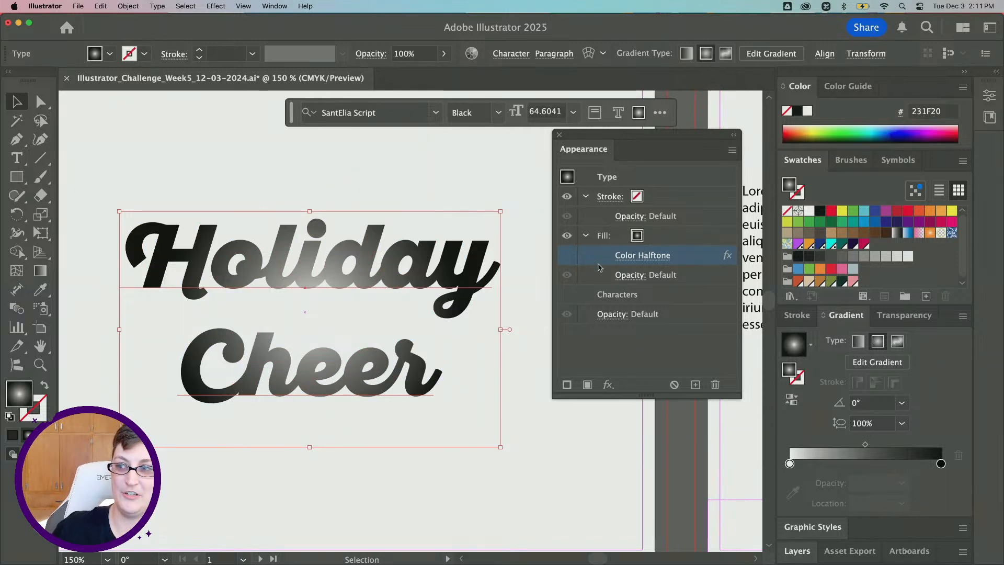
{"action": "left_click", "coordinate": [567, 256]}
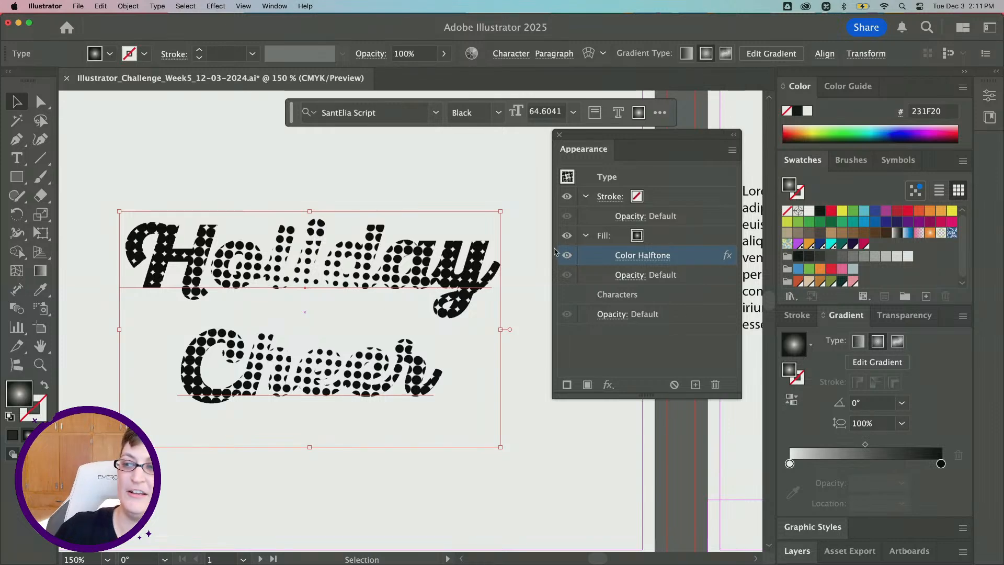
- Clear the headline's appearance and apply a Radial Blur effect with the Zoom method and an amount of 24
{"action": "left_click", "coordinate": [675, 386]}
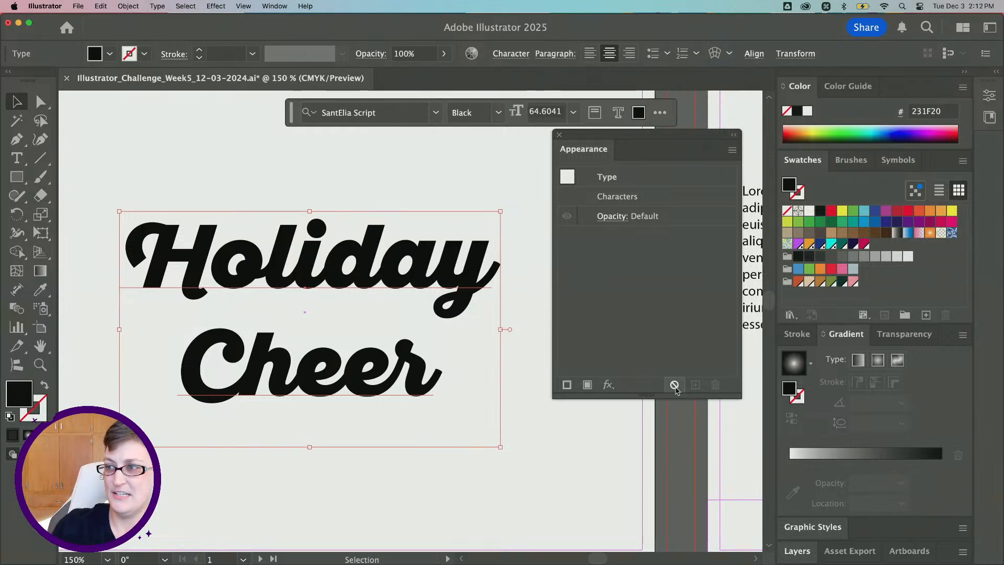
{"action": "left_click", "coordinate": [609, 385]}
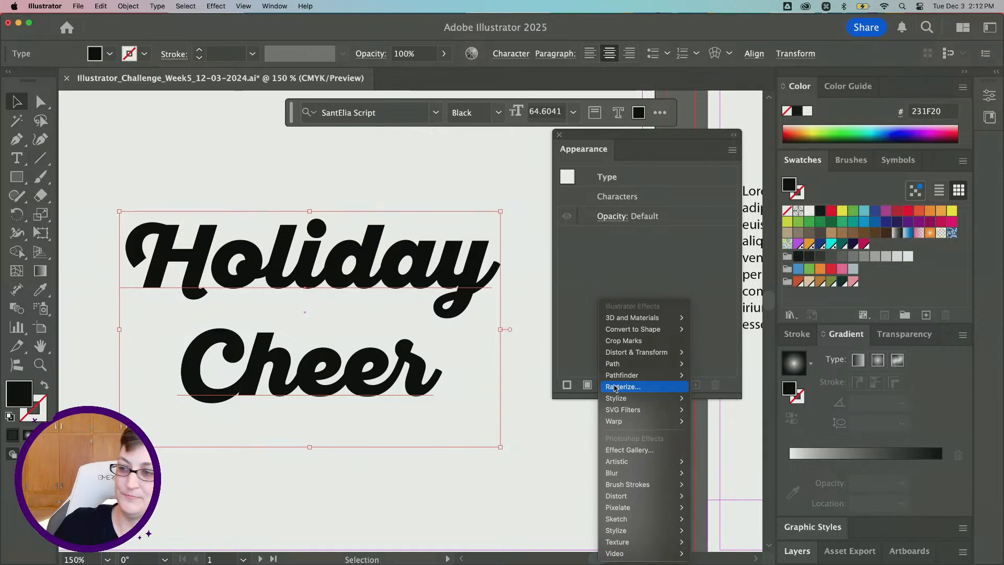
{"action": "mouse_move", "coordinate": [642, 477]}
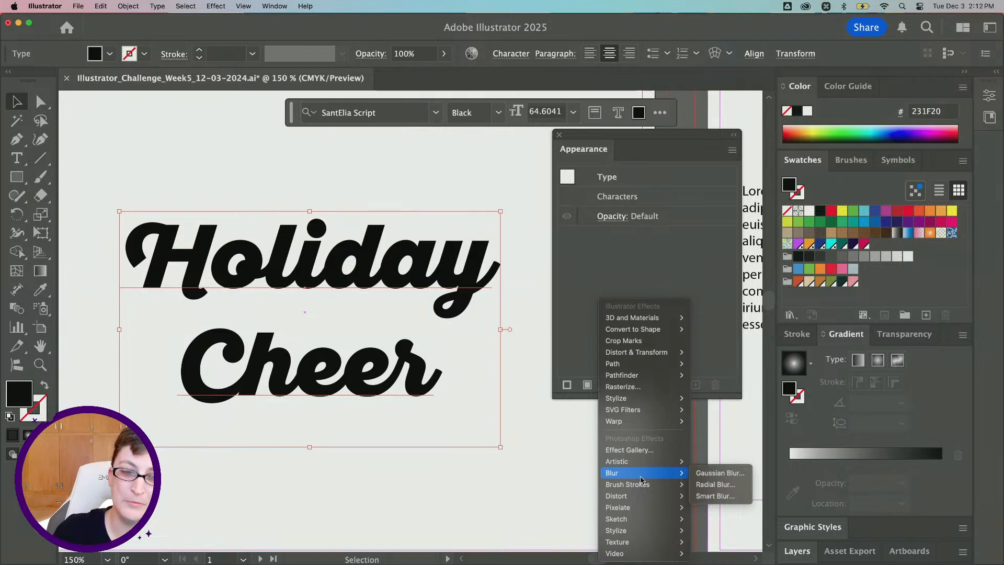
{"action": "left_click", "coordinate": [716, 485]}
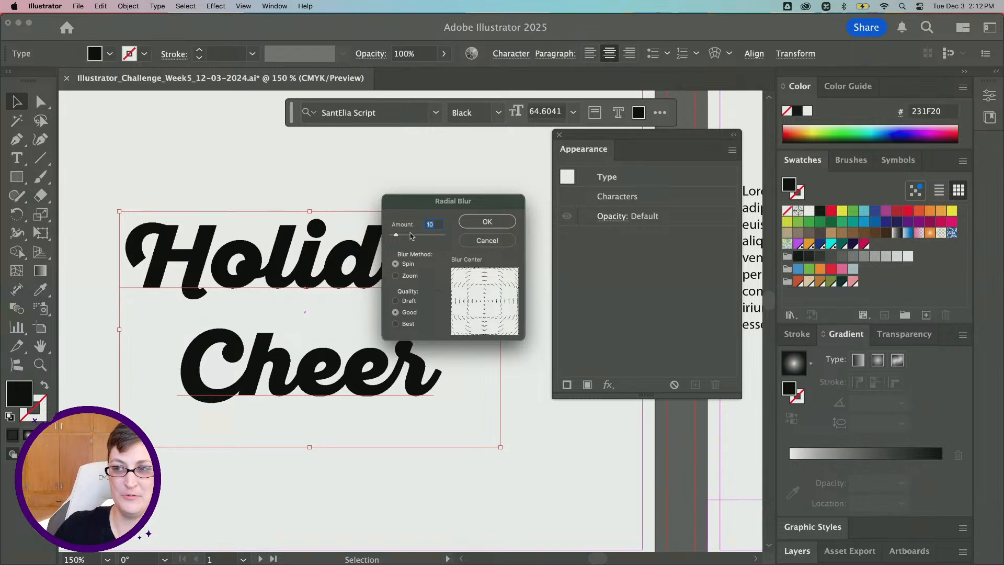
{"action": "left_click_drag", "start_coordinate": [413, 205], "coordinate": [546, 228]}
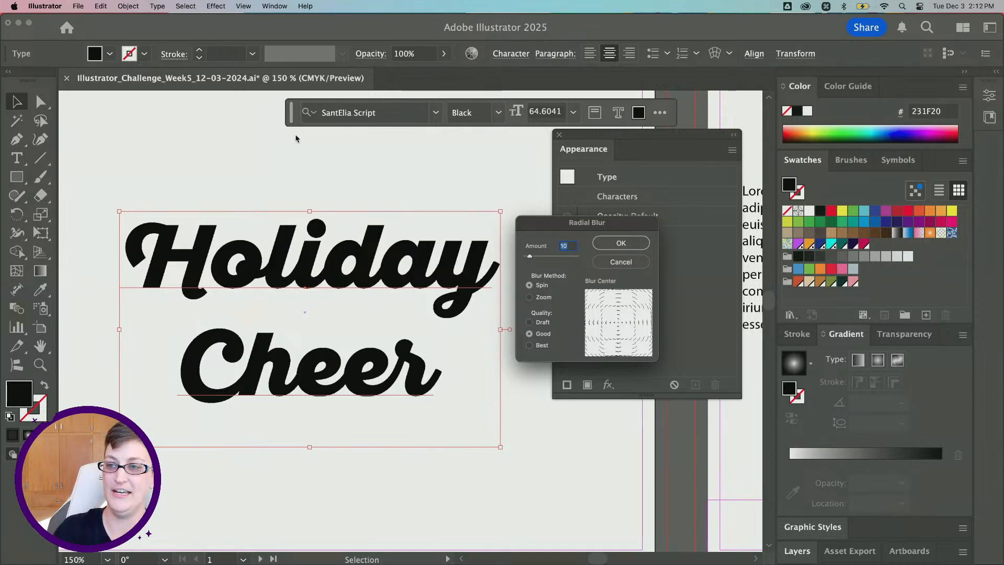
{"action": "left_click", "coordinate": [542, 297]}
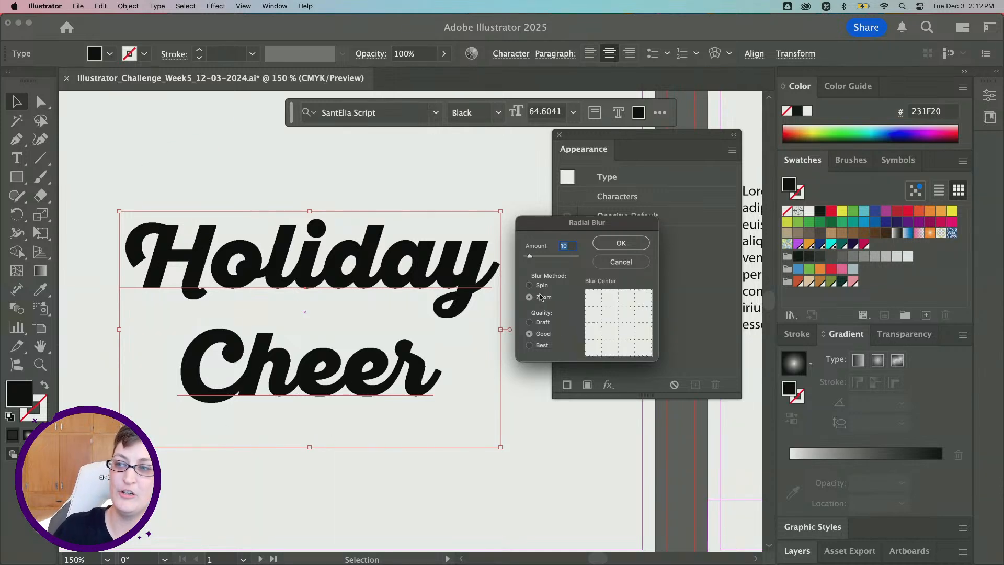
{"action": "left_click_drag", "start_coordinate": [531, 257], "coordinate": [565, 259]}
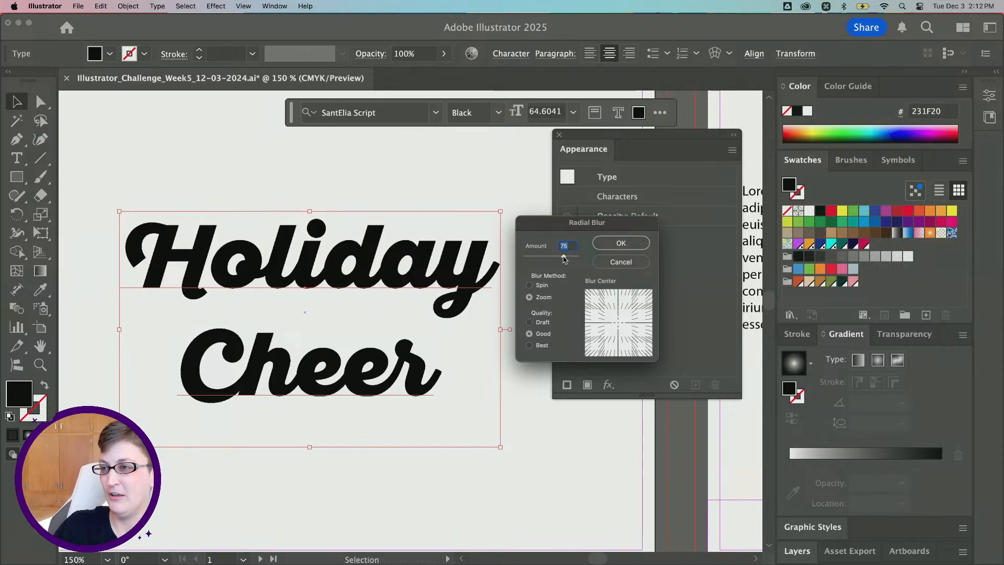
{"action": "left_click_drag", "start_coordinate": [565, 258], "coordinate": [570, 260]}
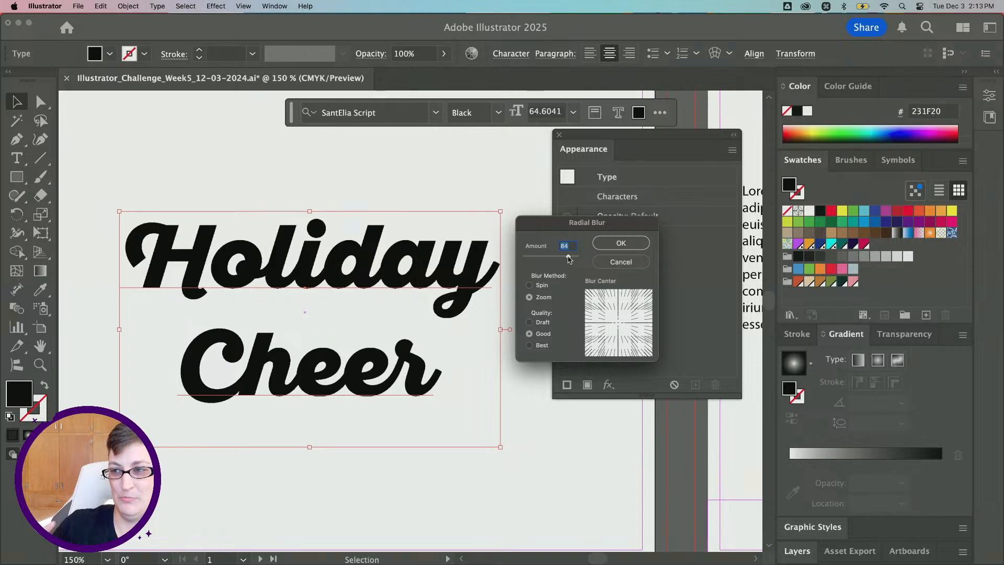
{"action": "left_click_drag", "start_coordinate": [569, 258], "coordinate": [536, 262]}
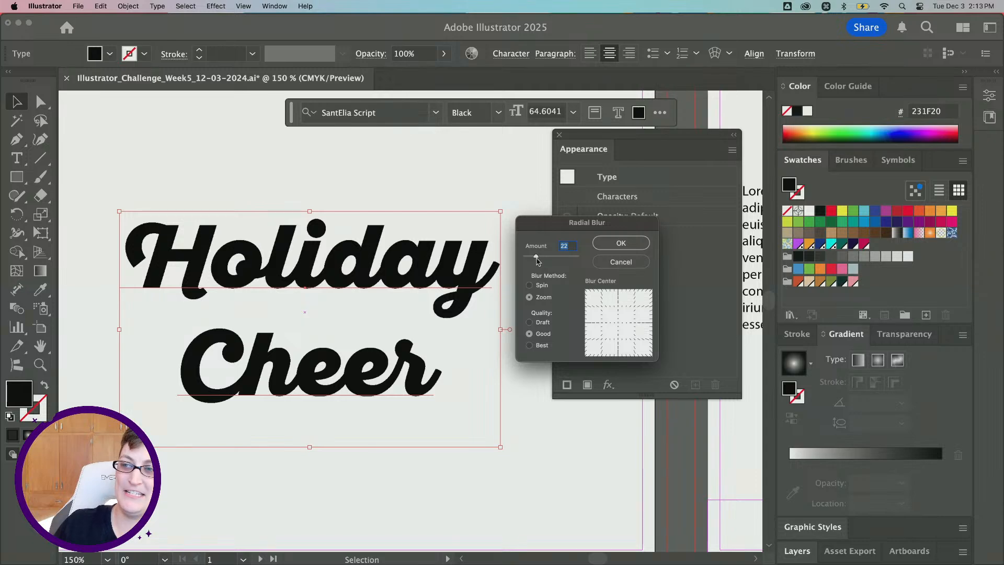
{"action": "left_click_drag", "start_coordinate": [537, 257], "coordinate": [538, 257]}
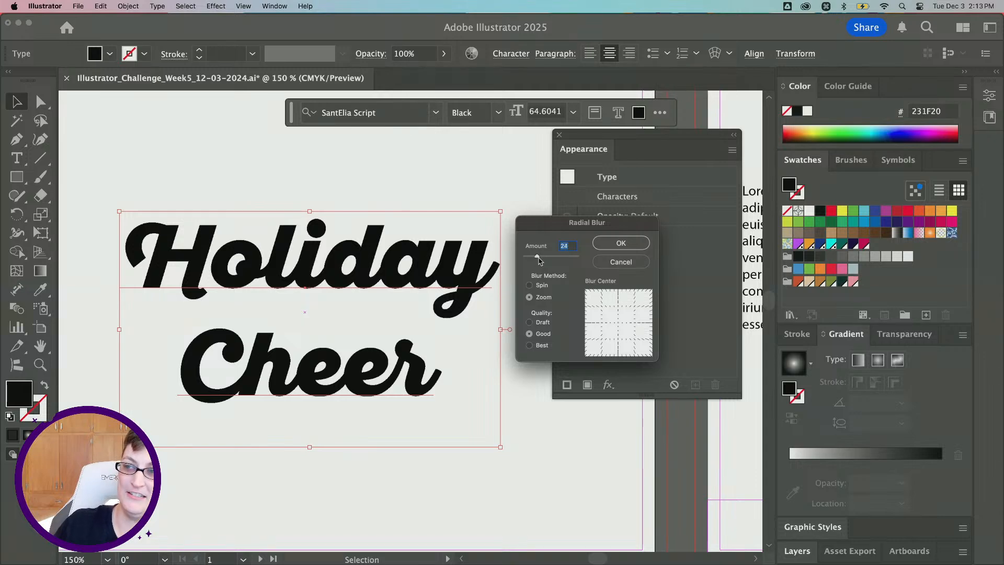
{"action": "left_click", "coordinate": [611, 245]}
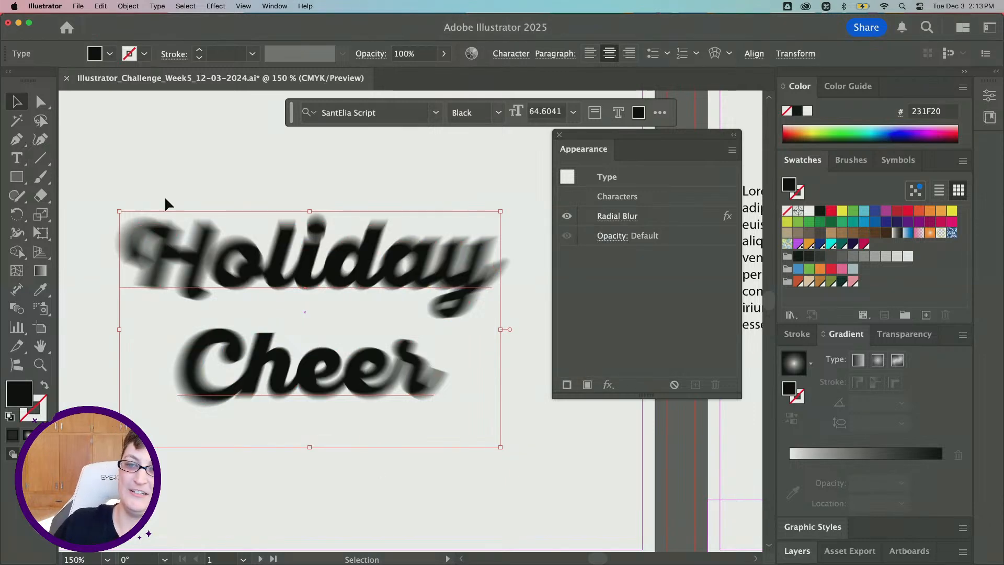
- Edit the headline's Radial Blur effect to a slightly lower amount
{"action": "scroll", "coordinate": [167, 239], "scroll_direction": "down", "scroll_amount": 1}
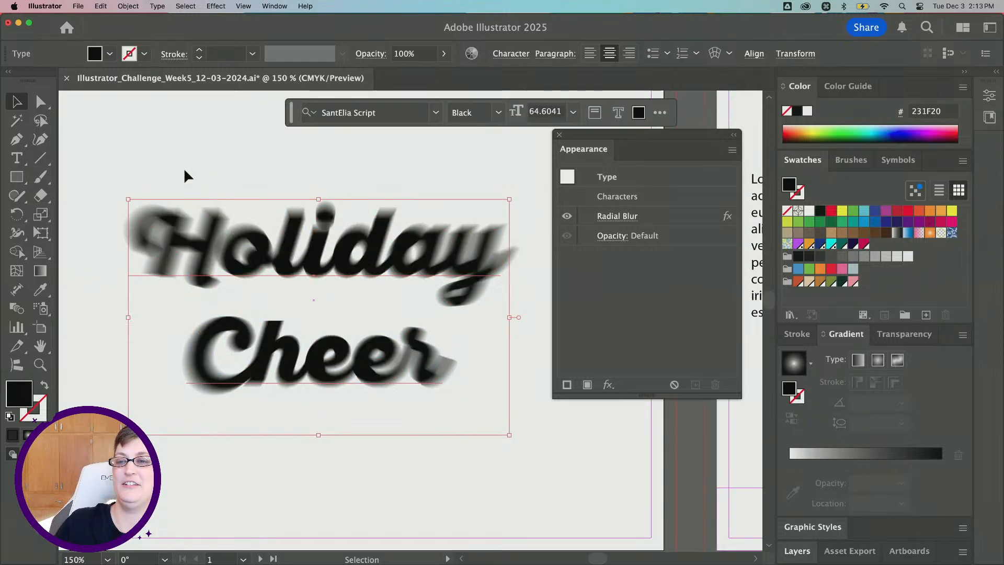
{"action": "scroll", "coordinate": [268, 169], "scroll_direction": "up", "scroll_amount": 1}
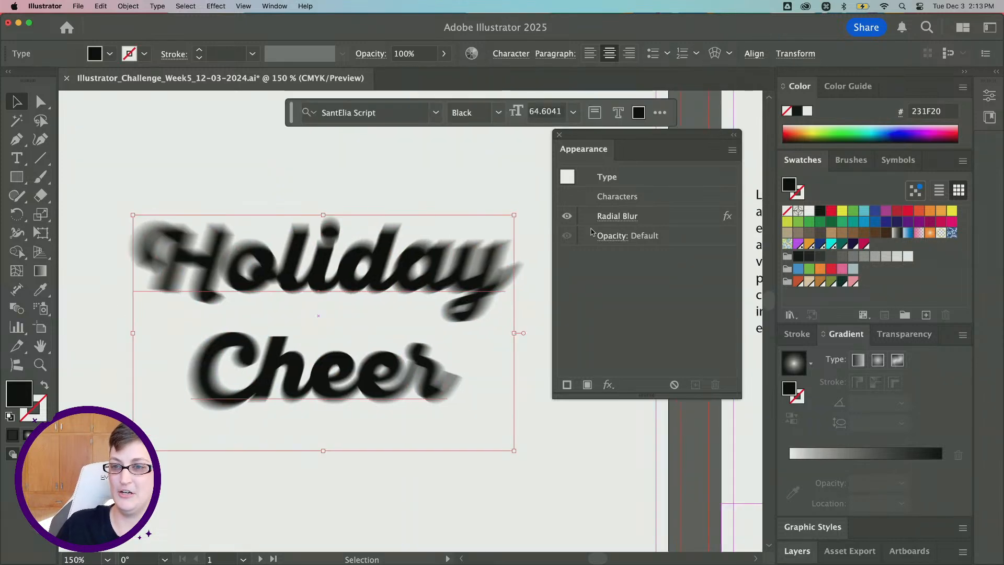
{"action": "left_click", "coordinate": [618, 219]}
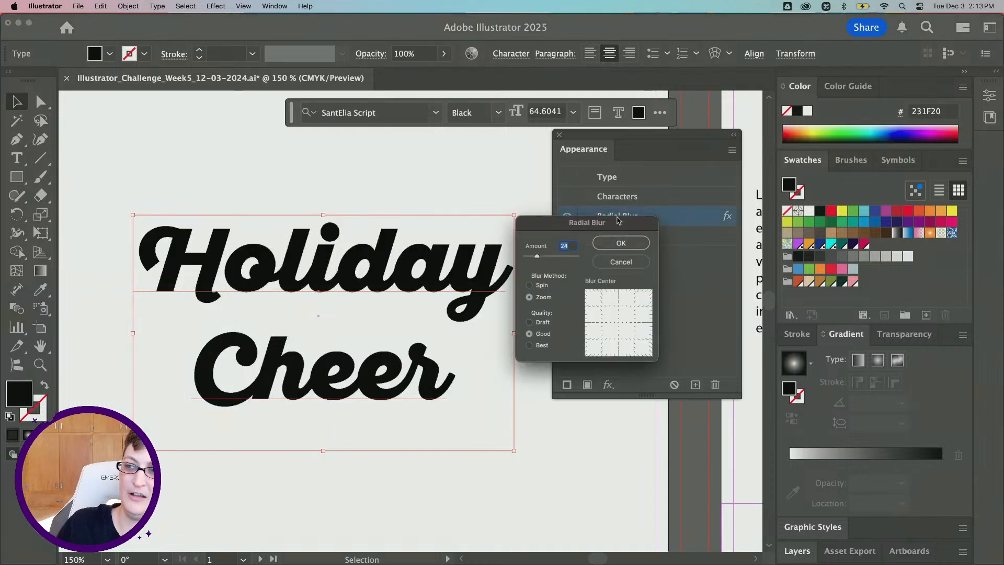
{"action": "left_click_drag", "start_coordinate": [537, 256], "coordinate": [534, 257]}
{"action": "left_click", "coordinate": [630, 242]}
{"action": "left_click", "coordinate": [626, 238]}
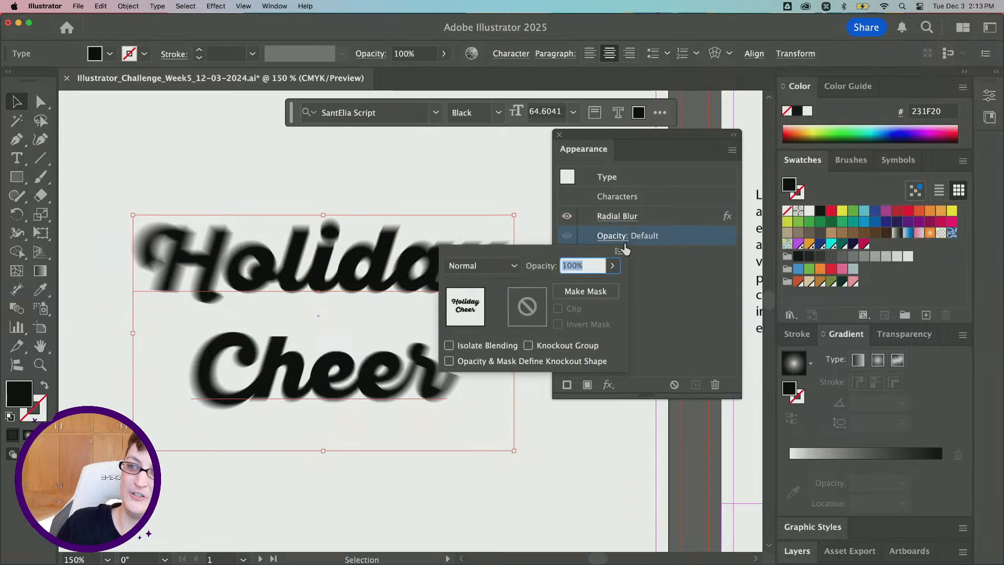
{"action": "key", "text": "Escape"}
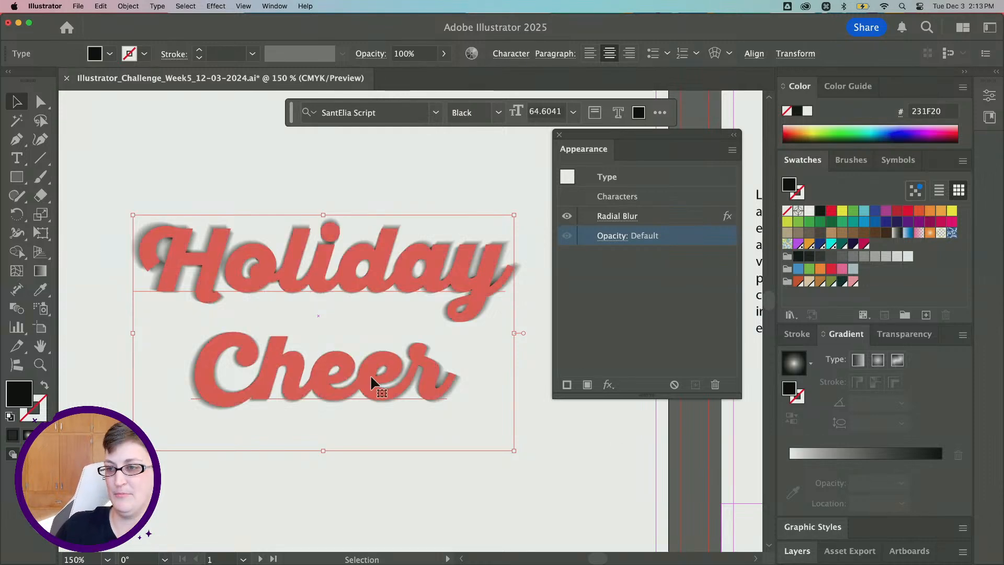
- Try the blurred headline partly over the artboard's upper edge to examine its soft edges against the pasteboard
{"action": "scroll", "coordinate": [370, 374], "scroll_direction": "down", "scroll_amount": 2, "text": "alt"}
{"action": "left_click_drag", "start_coordinate": [360, 316], "coordinate": [313, 138]}
{"action": "scroll", "coordinate": [108, 153], "scroll_direction": "up", "scroll_amount": 2, "text": "alt"}
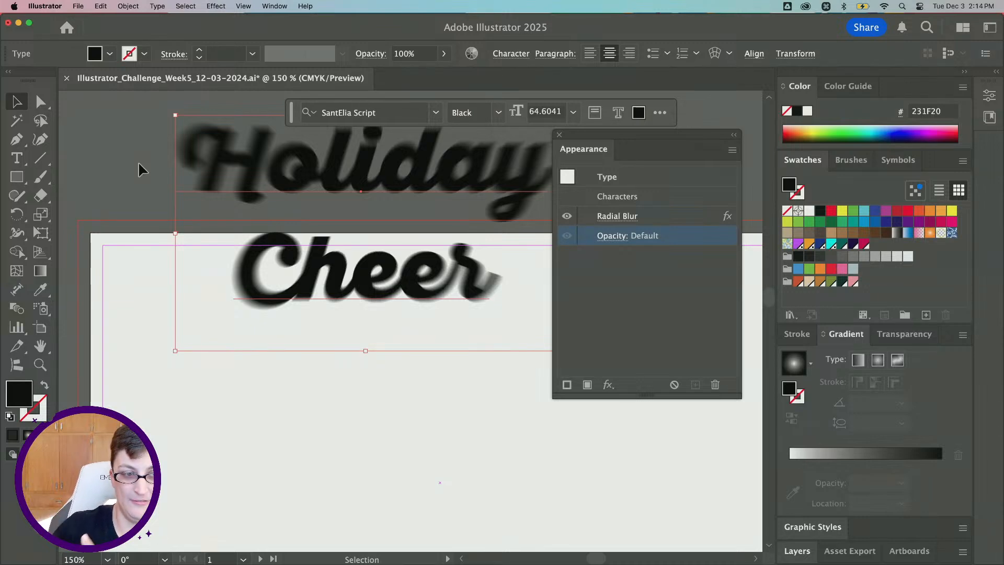
{"action": "scroll", "coordinate": [139, 165], "scroll_direction": "up", "scroll_amount": 5}
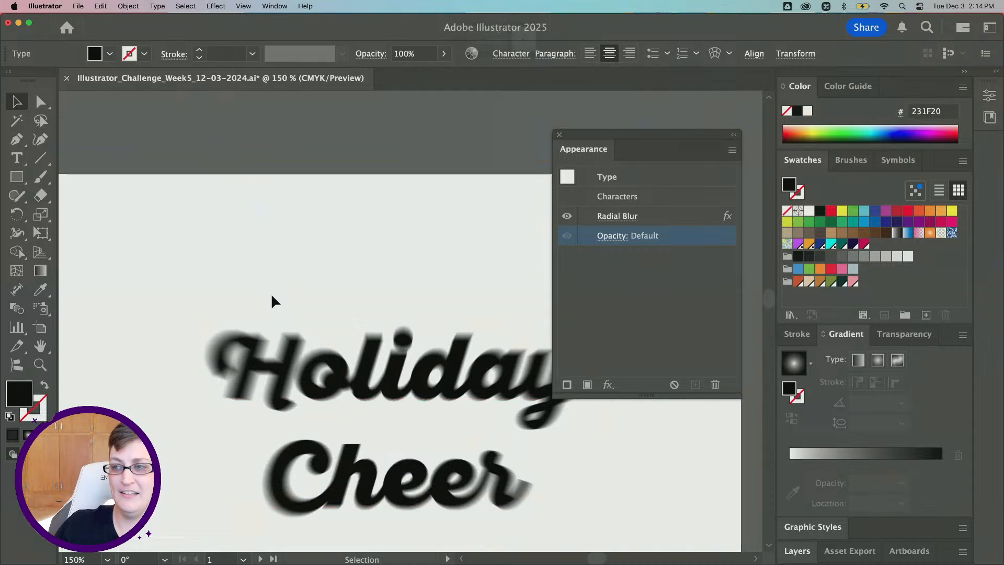
{"action": "scroll", "coordinate": [271, 296], "scroll_direction": "down", "scroll_amount": 3}
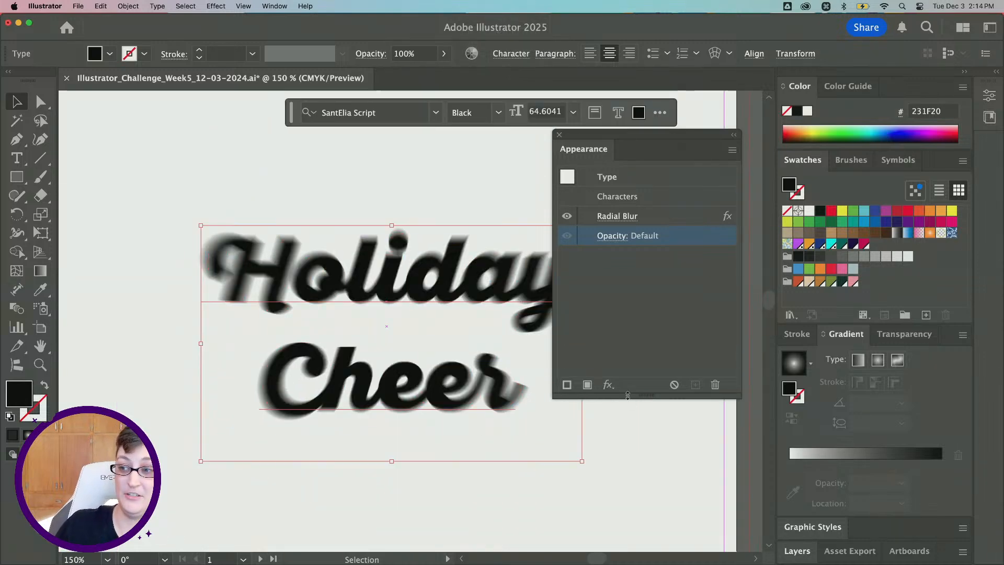
- Add a Rasterize effect to the blurred headline with a White background and High (300 ppi) resolution
{"action": "left_click", "coordinate": [610, 387]}
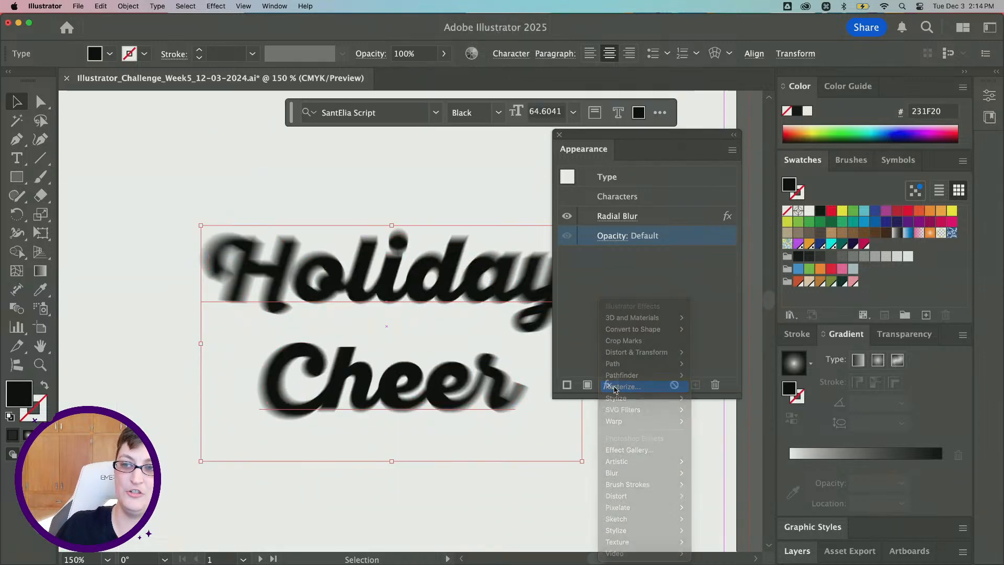
{"action": "left_click", "coordinate": [616, 387]}
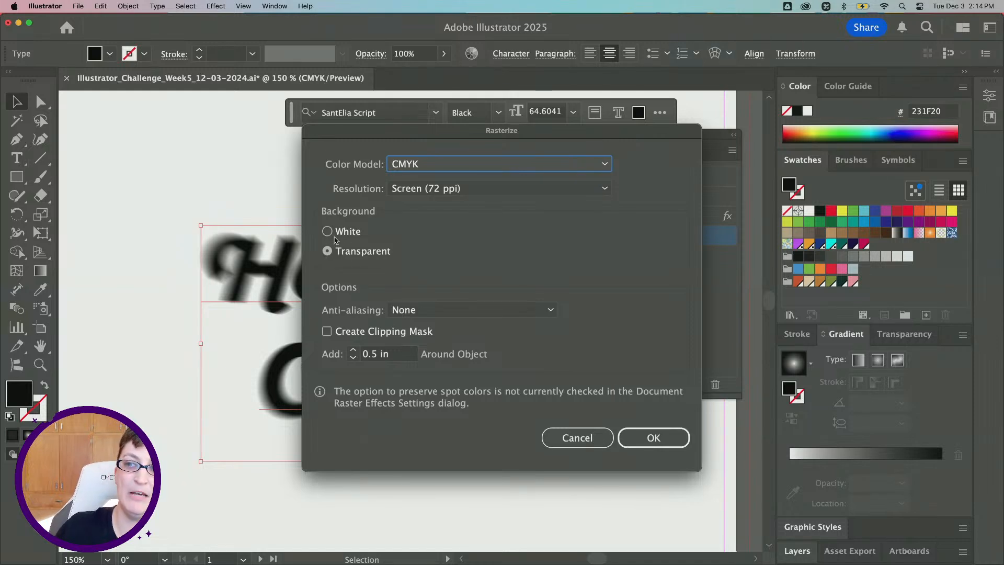
{"action": "left_click", "coordinate": [338, 232]}
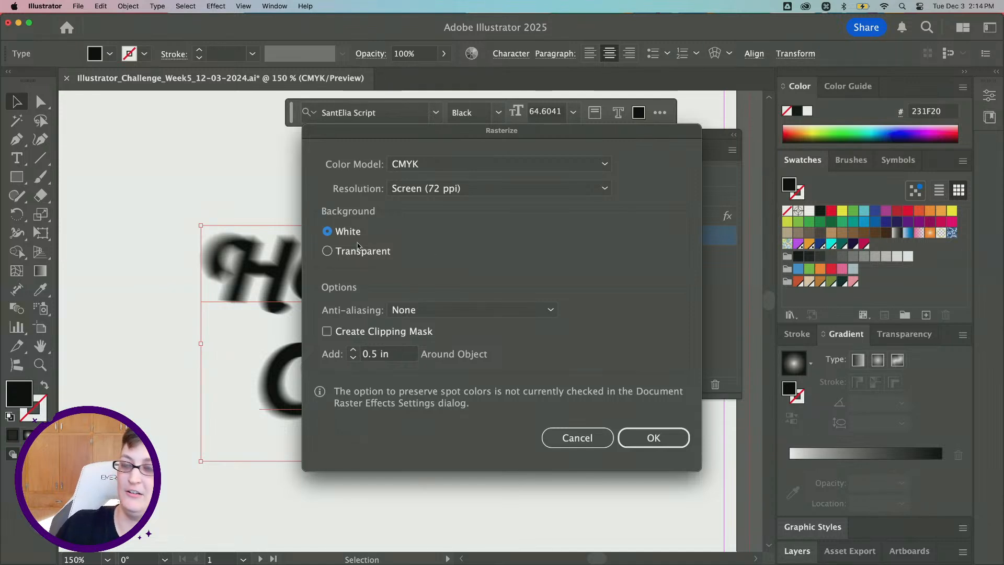
{"action": "left_click", "coordinate": [457, 190]}
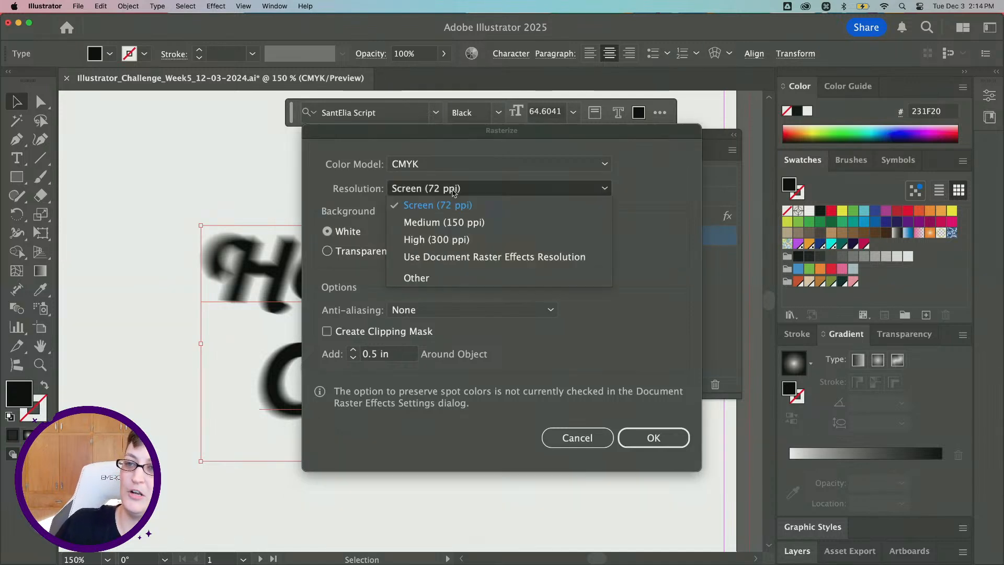
{"action": "left_click", "coordinate": [476, 243]}
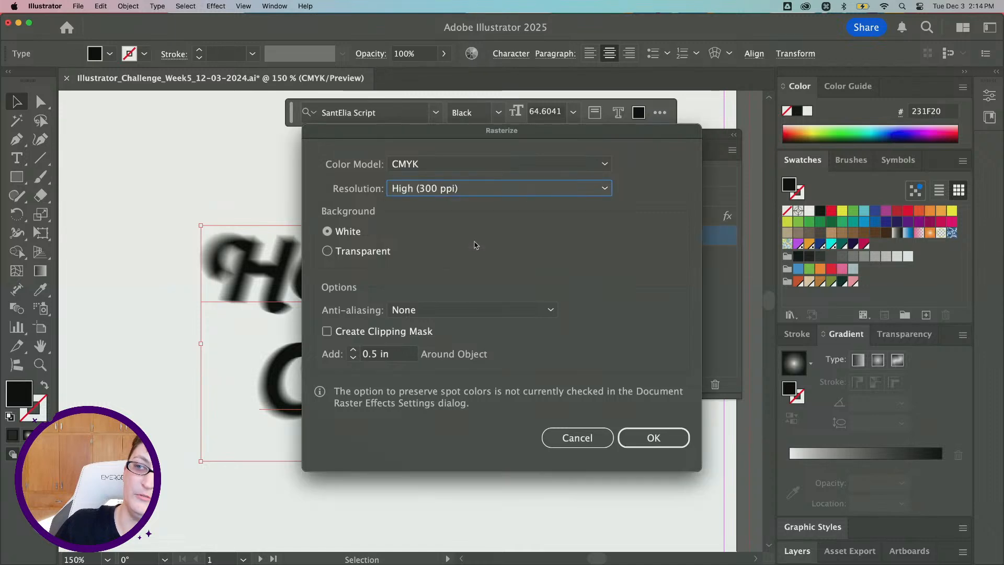
{"action": "left_click", "coordinate": [651, 438]}
{"action": "key", "text": "super+1"}
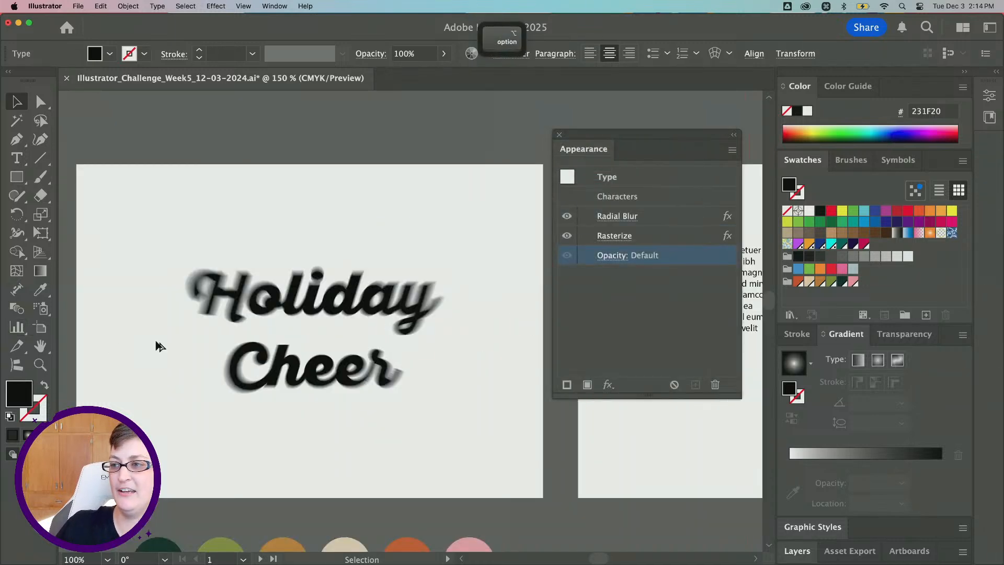
- Add a Color Halftone effect to the headline with a maximum radius of 5 pixels and all four channel angles at 5
{"action": "left_click", "coordinate": [607, 385]}
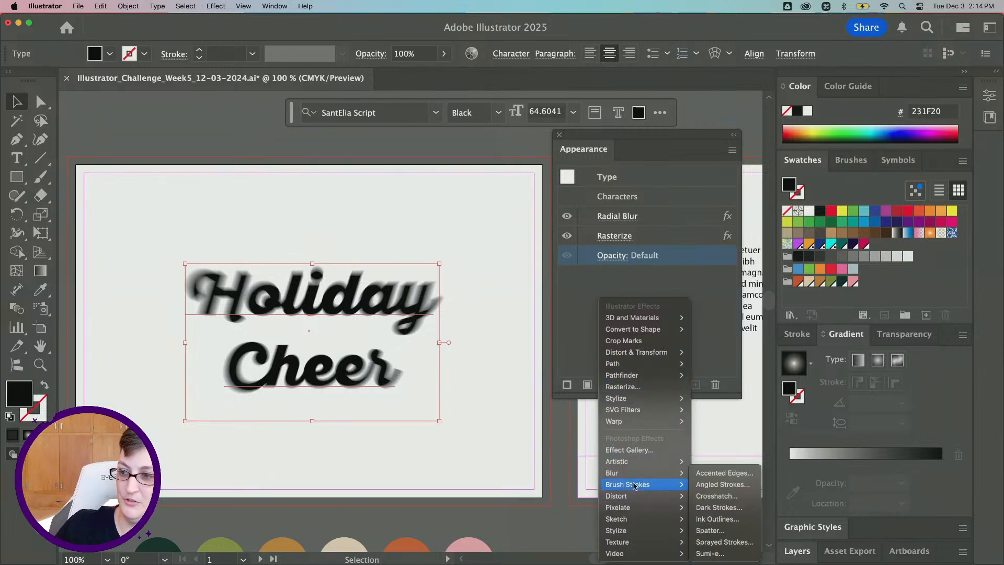
{"action": "mouse_move", "coordinate": [642, 510]}
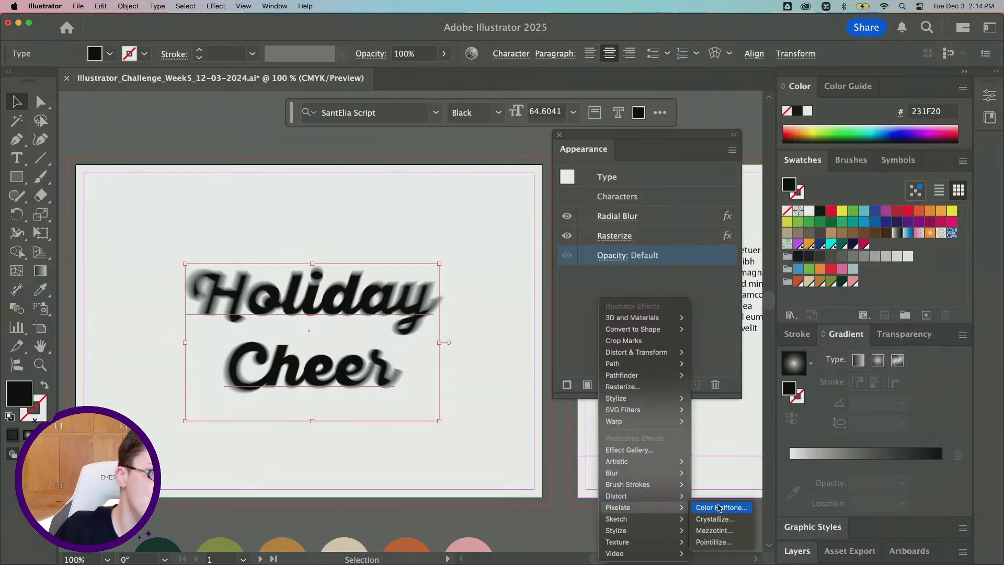
{"action": "left_click", "coordinate": [720, 507]}
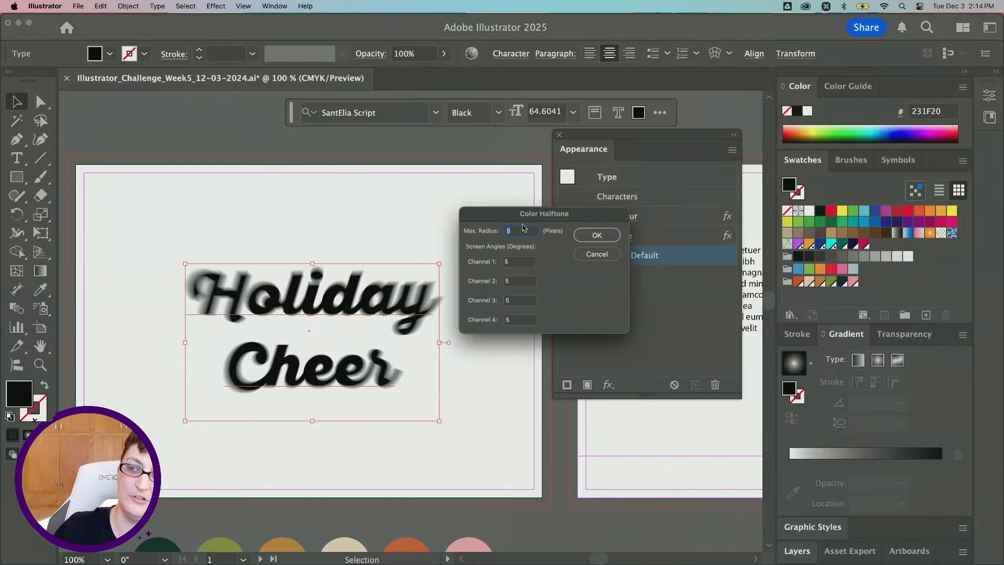
{"action": "left_click", "coordinate": [597, 235]}
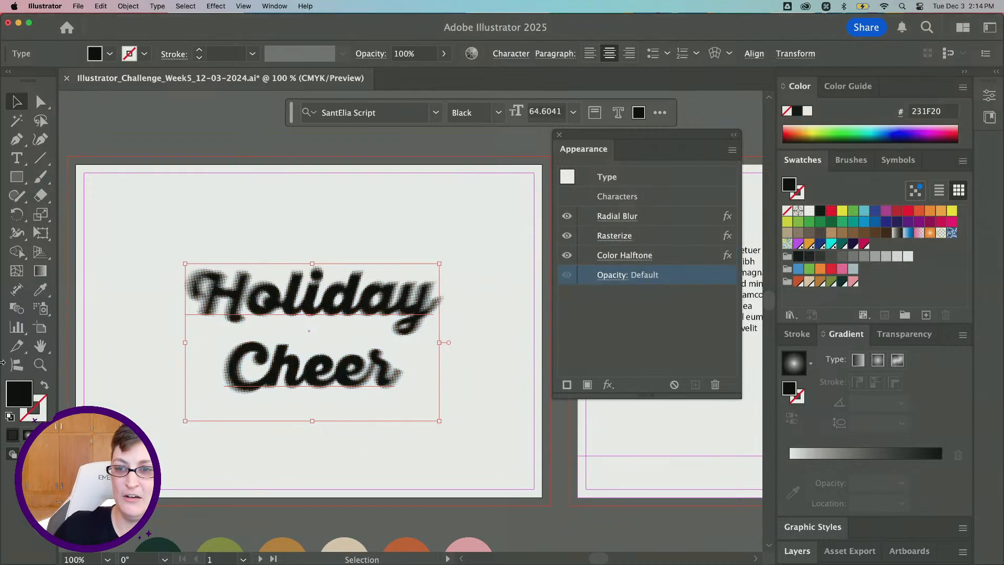
- Inspect the headline's halftone edges up close, comparing the text with the Color Halftone effect hidden and shown
{"action": "scroll", "coordinate": [106, 357], "scroll_direction": "up", "scroll_amount": 3, "text": "alt"}
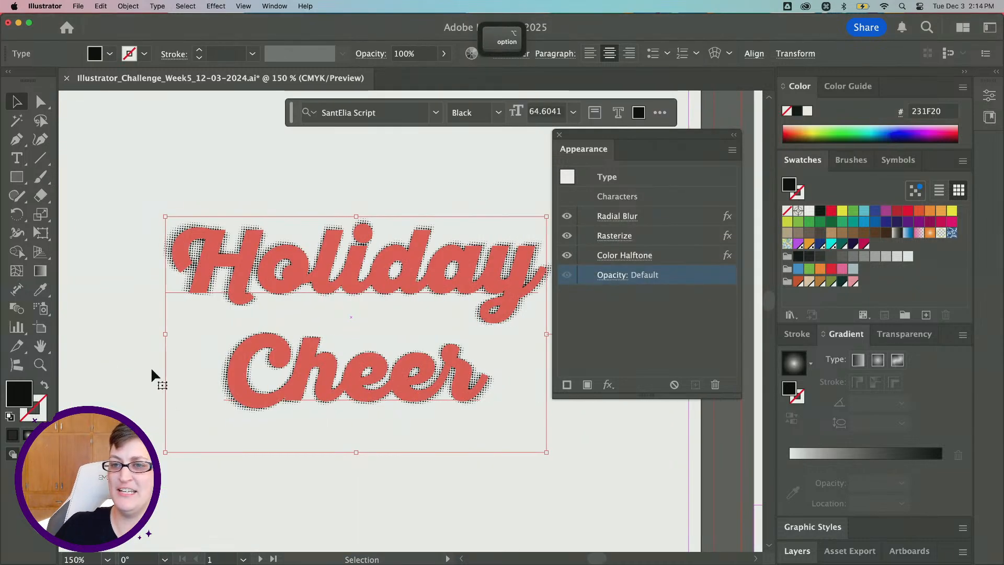
{"action": "left_click", "coordinate": [567, 255]}
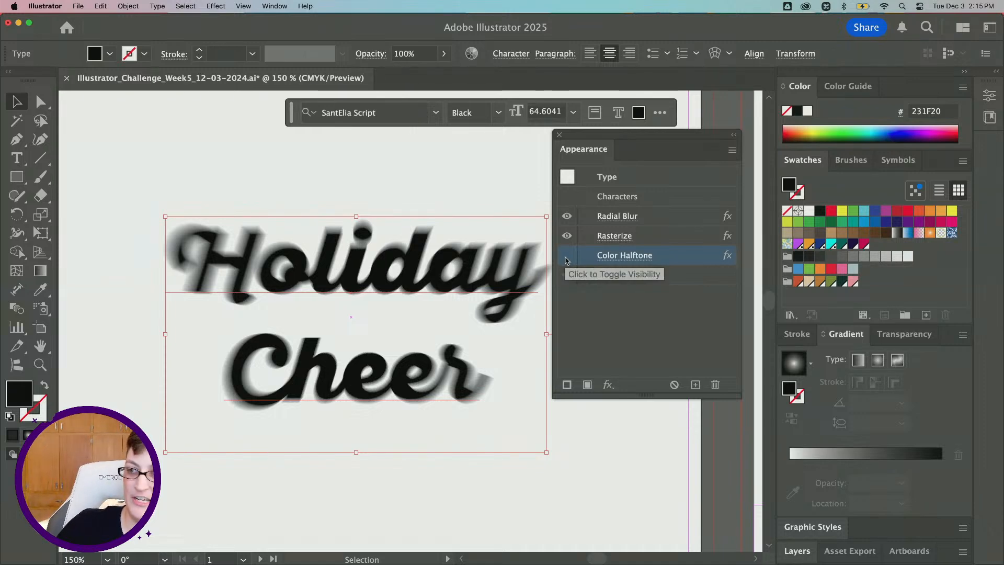
{"action": "left_click", "coordinate": [567, 256]}
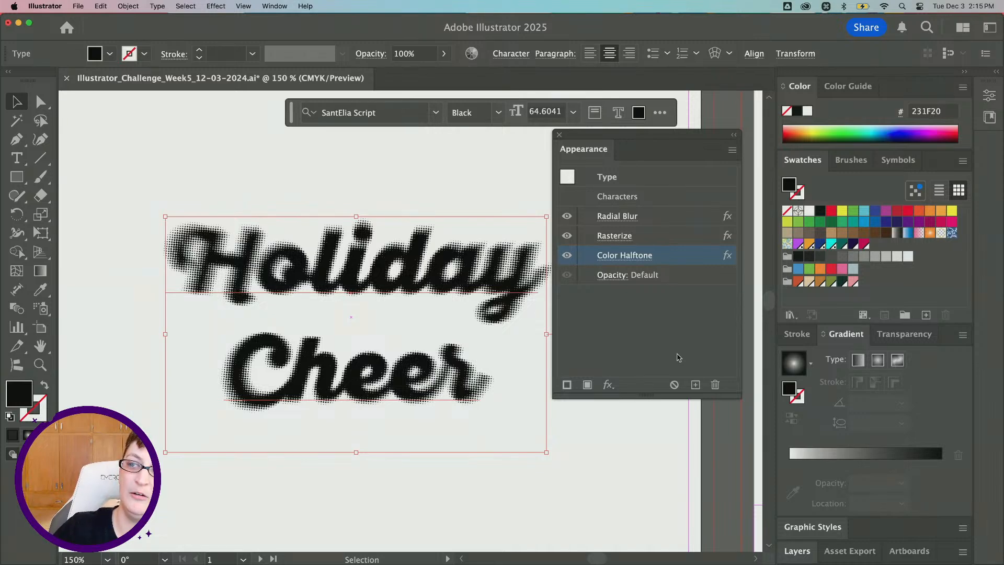
{"action": "key", "text": "super+shift+bracketleft"}
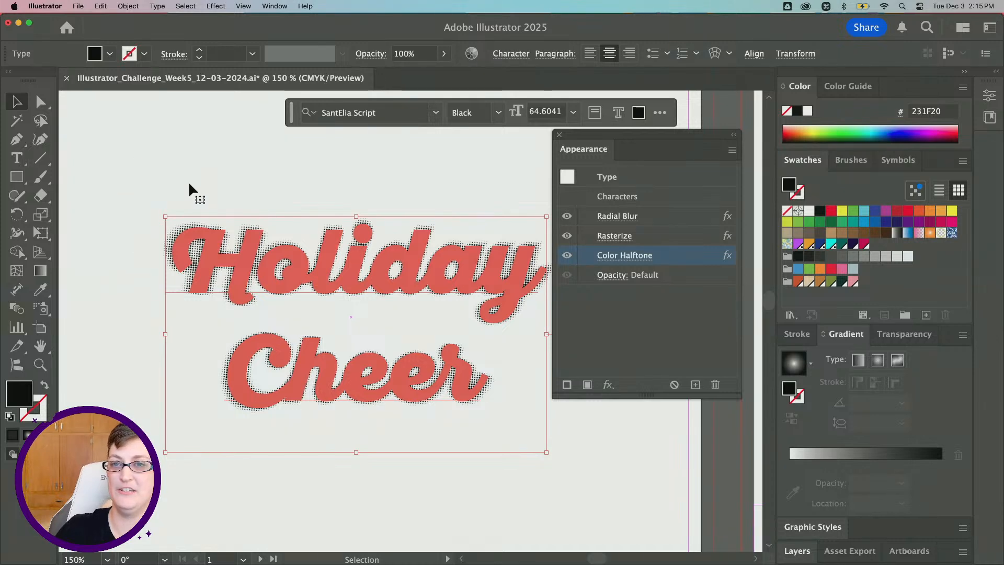
{"action": "key", "text": "super+minus"}
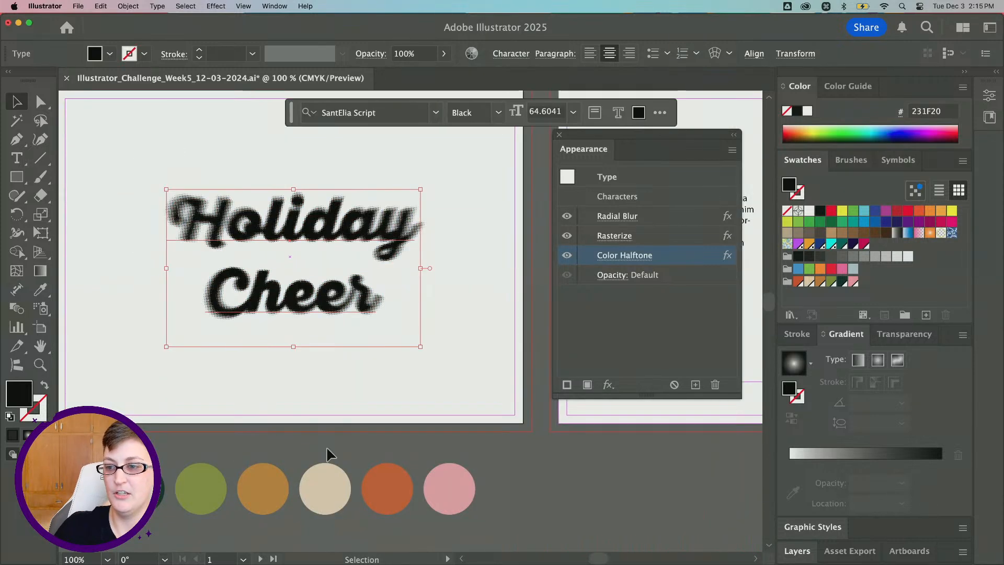
{"action": "left_click", "coordinate": [327, 448]}
{"action": "scroll", "coordinate": [327, 447], "scroll_direction": "up", "scroll_amount": 2}
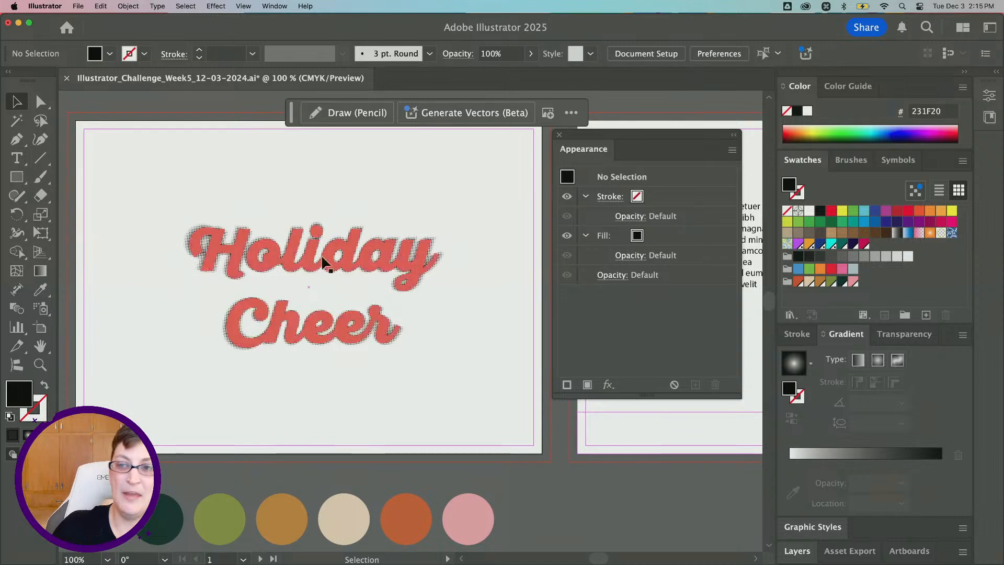
- Replace the headline's wording with "Happy Holidays" on two lines, keeping its live effects
{"action": "left_click", "coordinate": [310, 264]}
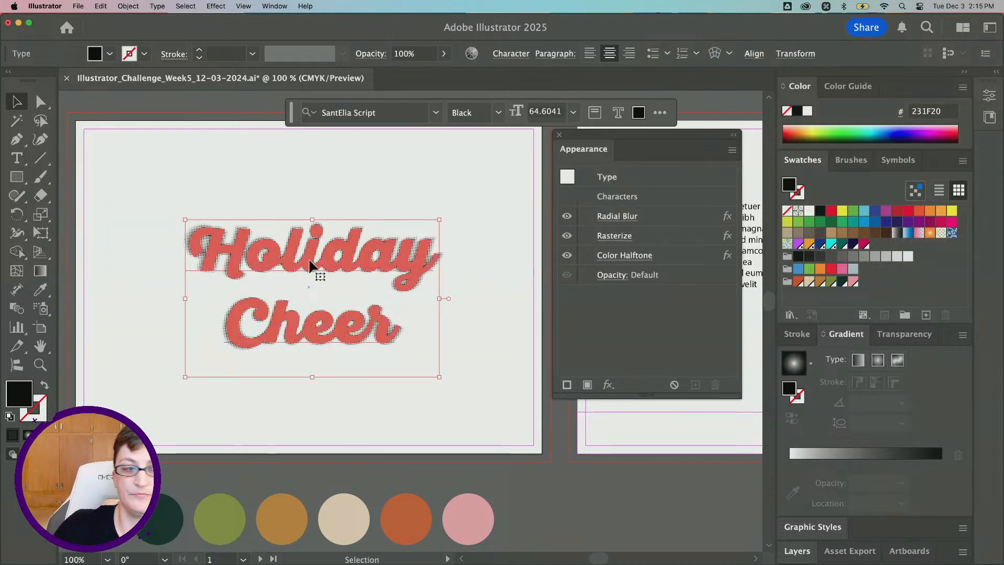
{"action": "double_click", "coordinate": [309, 264]}
{"action": "left_click_drag", "start_coordinate": [194, 253], "coordinate": [410, 325]}
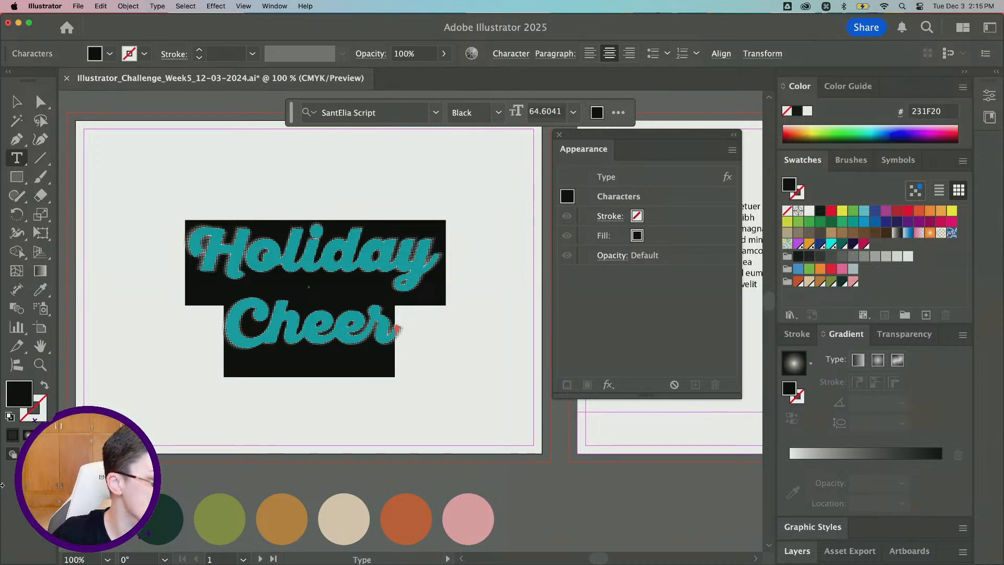
{"action": "key", "text": "BackSpace"}
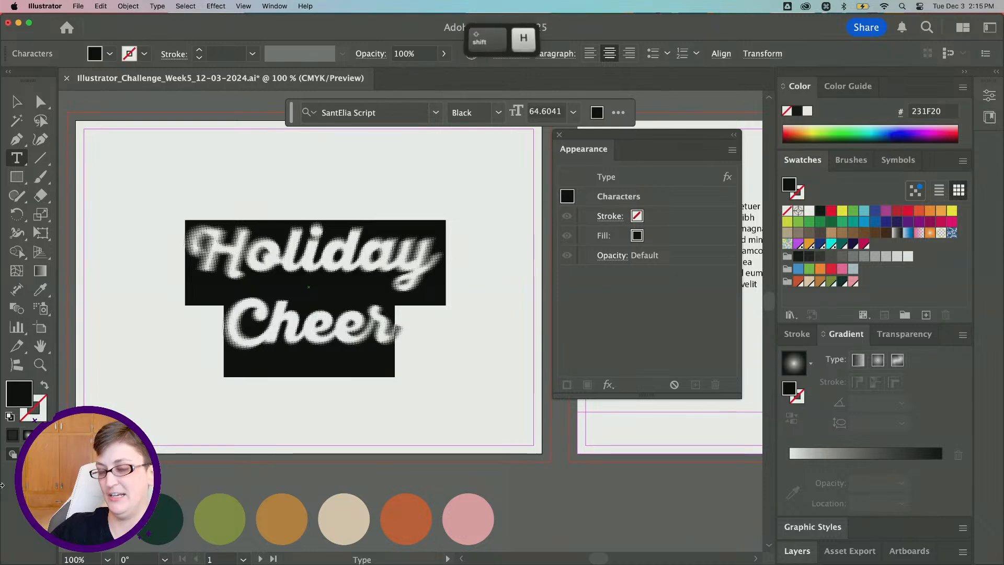
{"action": "type", "text": "Happy"}
{"action": "key", "text": "Return"}
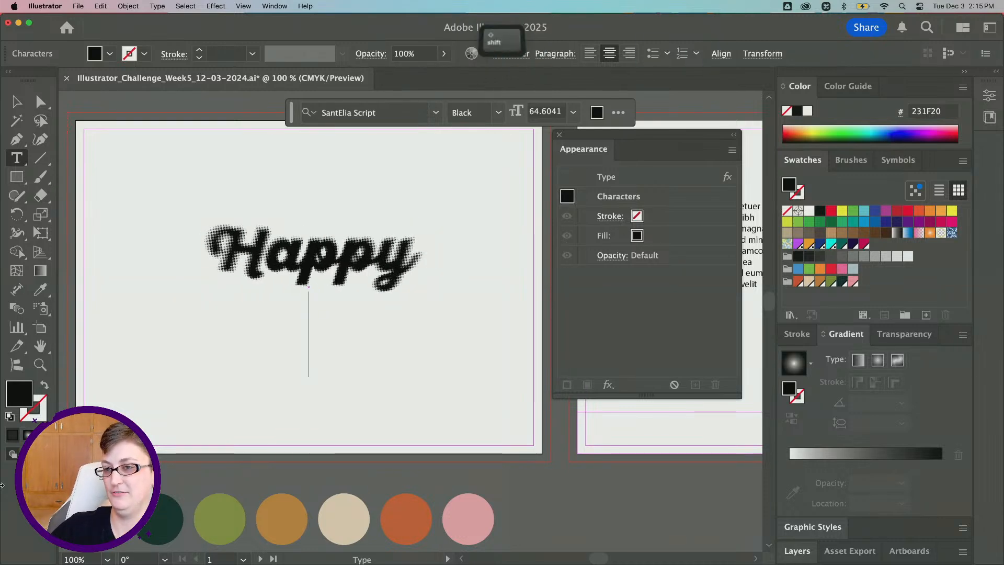
{"action": "type", "text": "Holidays"}
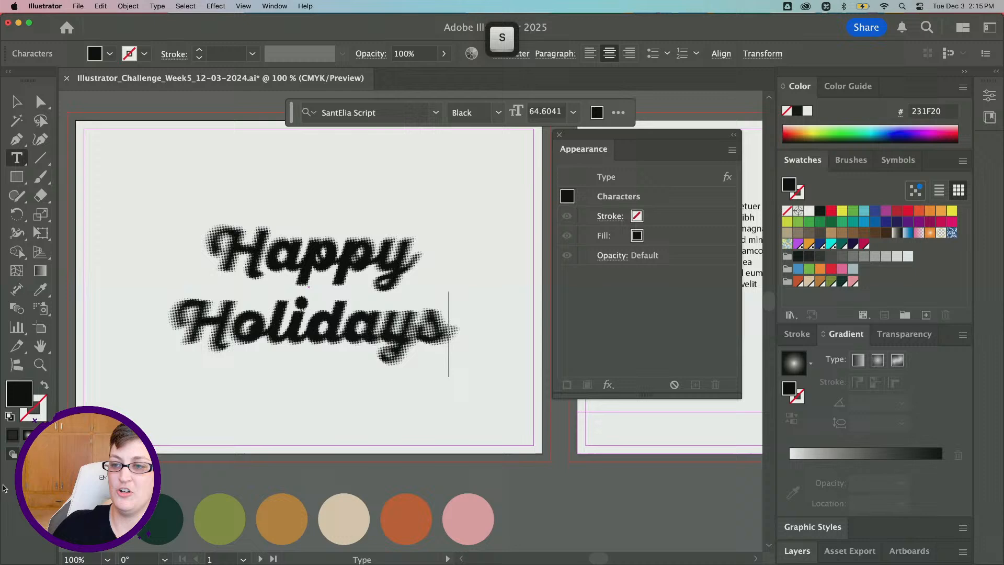
{"action": "key", "text": "Escape"}
{"action": "left_click", "coordinate": [16, 102]}
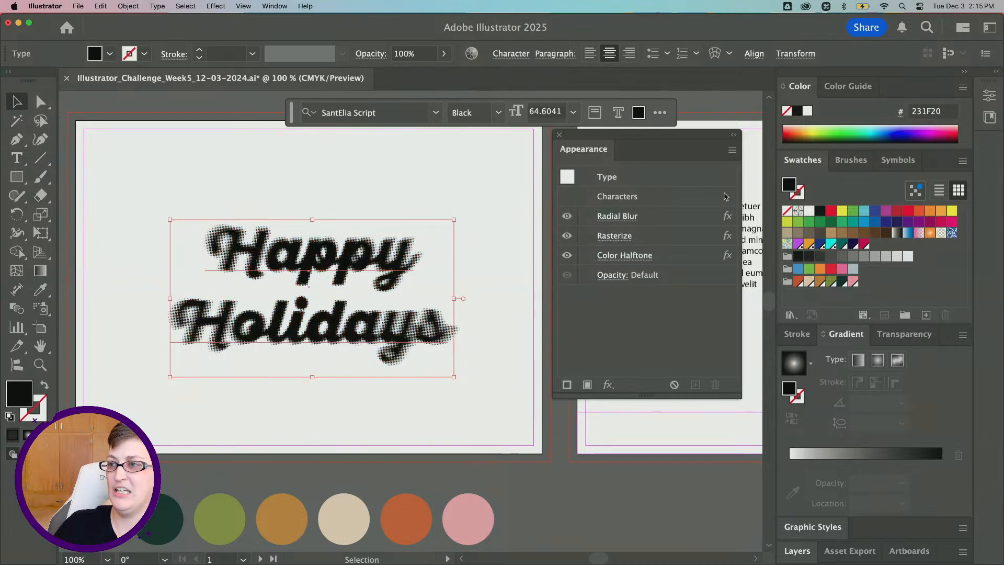
- Adjust the headline's Radial Blur effect, trying an amount of 29 and settling on a slightly lower one
{"action": "left_click", "coordinate": [619, 216]}
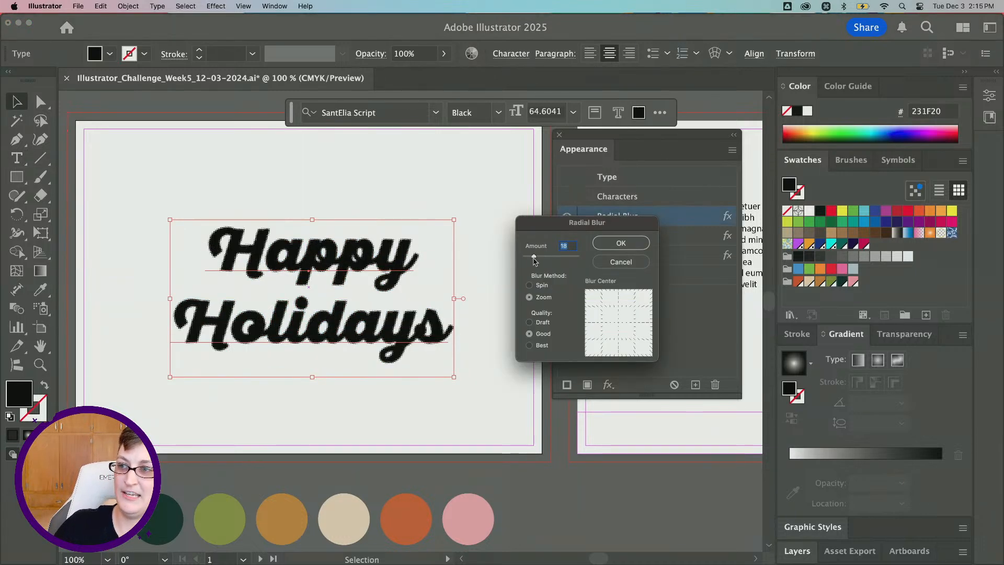
{"action": "left_click_drag", "start_coordinate": [534, 259], "coordinate": [537, 259]}
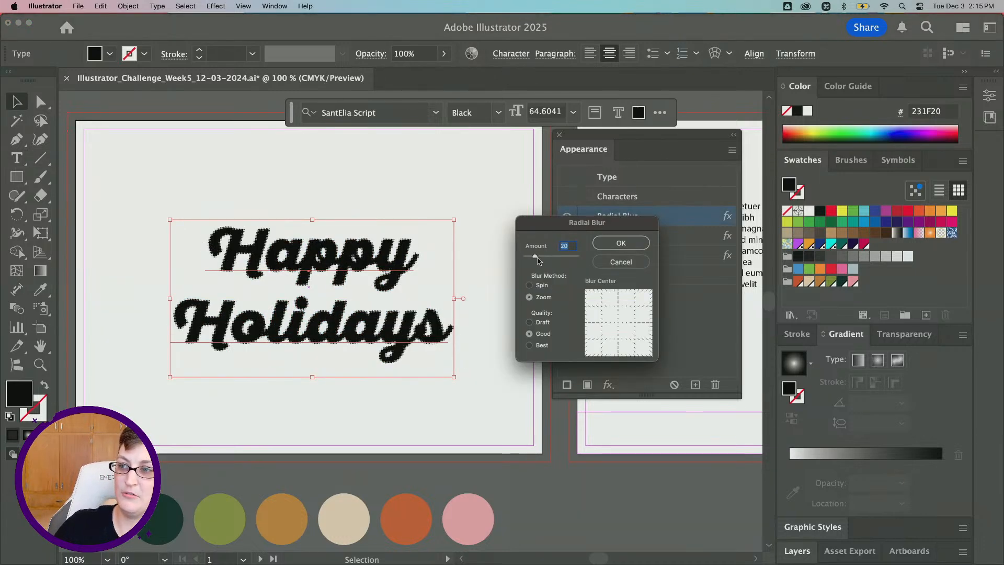
{"action": "left_click", "coordinate": [634, 243]}
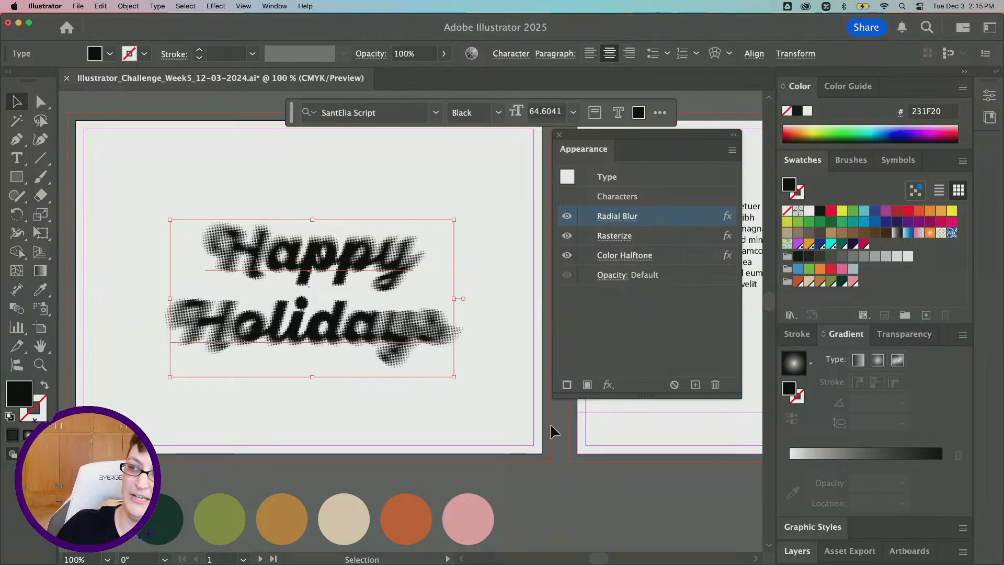
{"action": "left_click", "coordinate": [609, 216]}
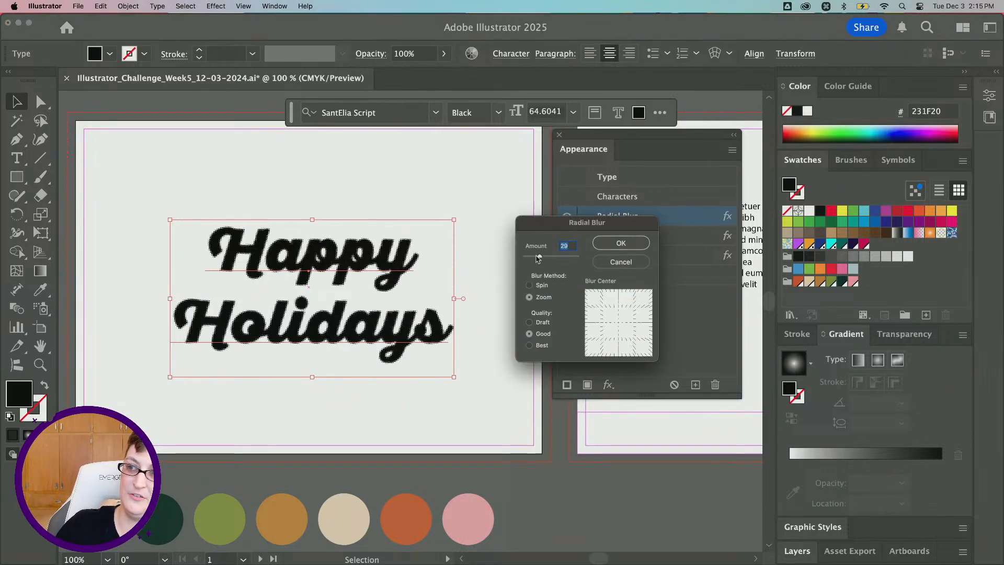
{"action": "left_click_drag", "start_coordinate": [538, 258], "coordinate": [536, 258]}
{"action": "left_click", "coordinate": [613, 245]}
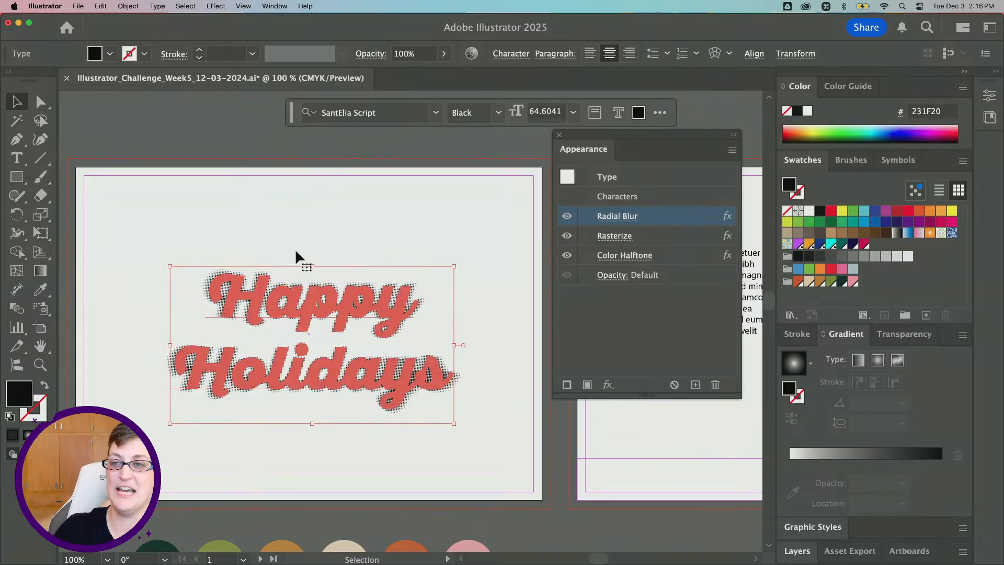
- Try the headline partly over the artboard's upper edge to check its rasterized background, and undo the move
{"action": "left_click_drag", "start_coordinate": [280, 278], "coordinate": [265, 118]}
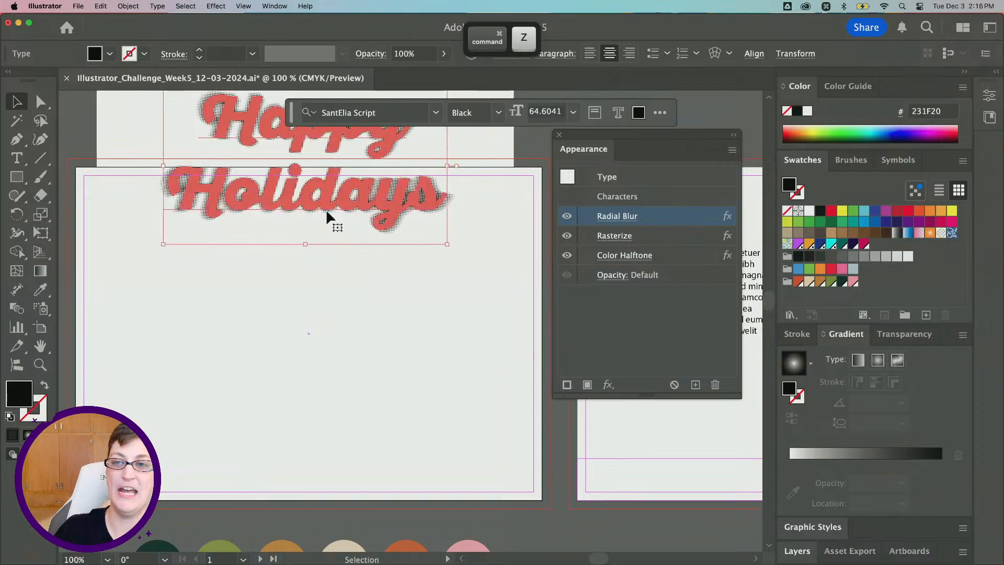
{"action": "key", "text": "super+z"}
{"action": "left_click", "coordinate": [204, 141]}
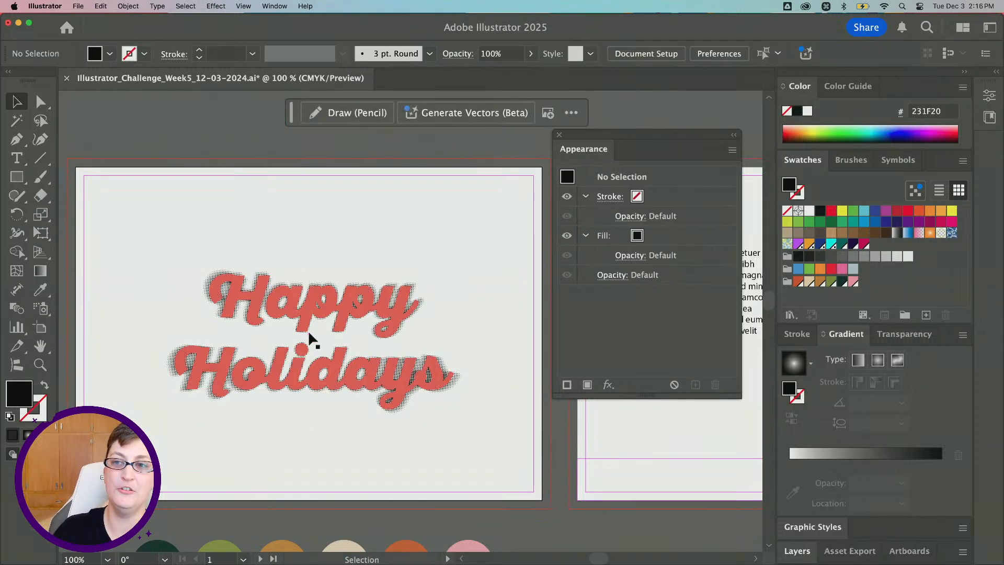
{"action": "left_click", "coordinate": [365, 368]}
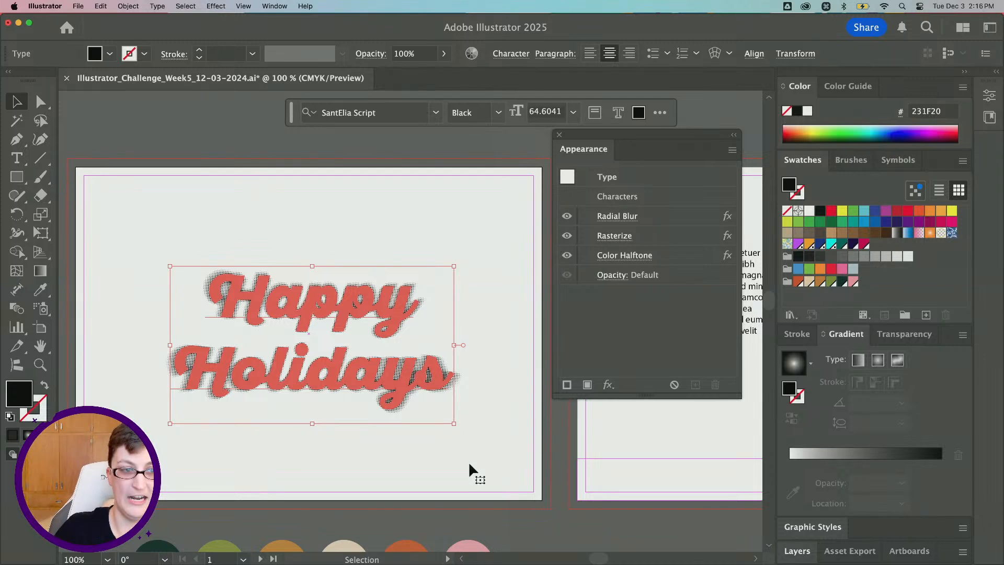
- Examine the halftone headline and the corners, margins and bleed edges of the front artboard
{"action": "scroll", "coordinate": [465, 513], "scroll_direction": "left", "scroll_amount": 3}
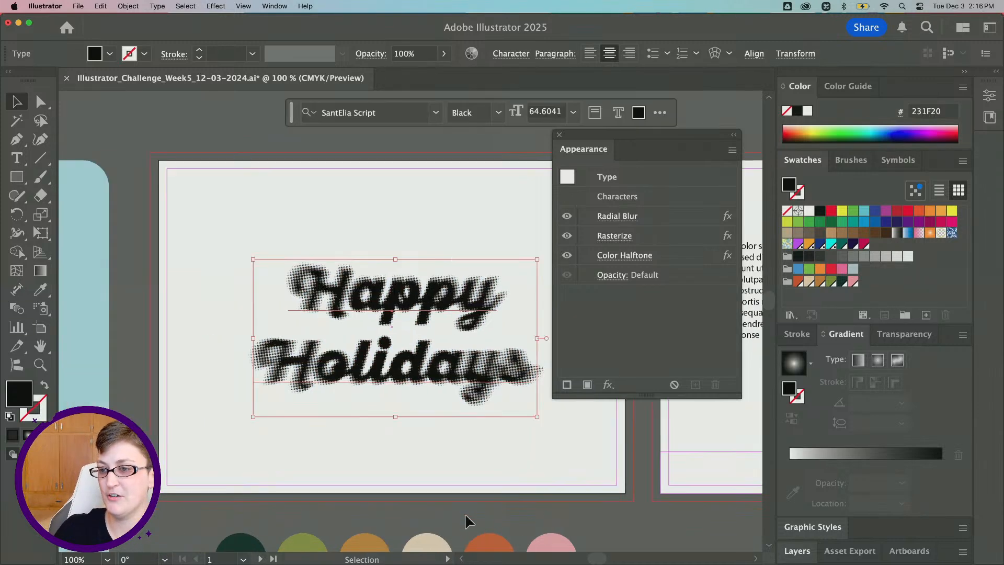
{"action": "scroll", "coordinate": [466, 513], "scroll_direction": "right", "scroll_amount": 2}
{"action": "scroll", "coordinate": [466, 513], "scroll_direction": "down", "scroll_amount": 1}
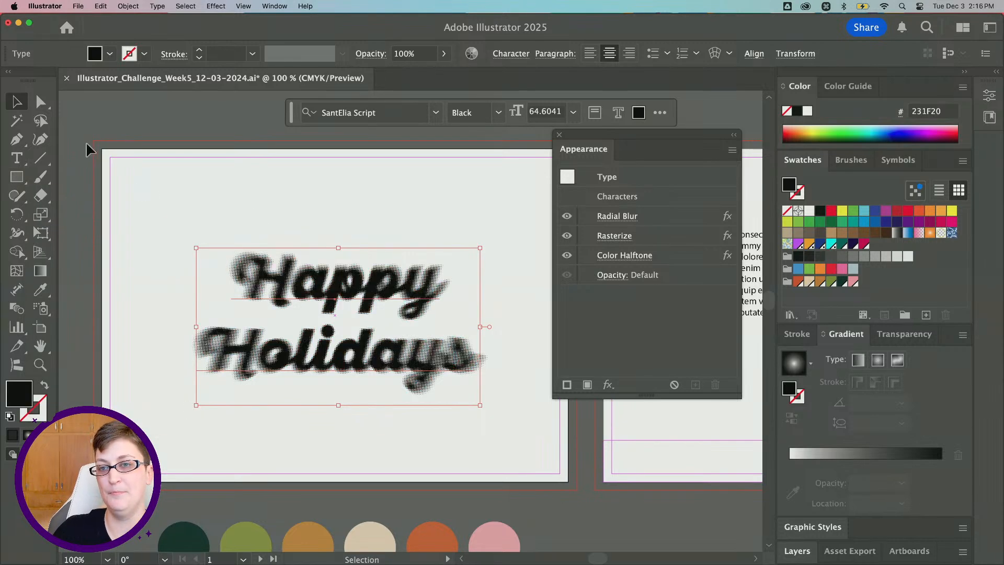
{"action": "scroll", "coordinate": [90, 144], "scroll_direction": "up", "scroll_amount": 2, "text": "alt"}
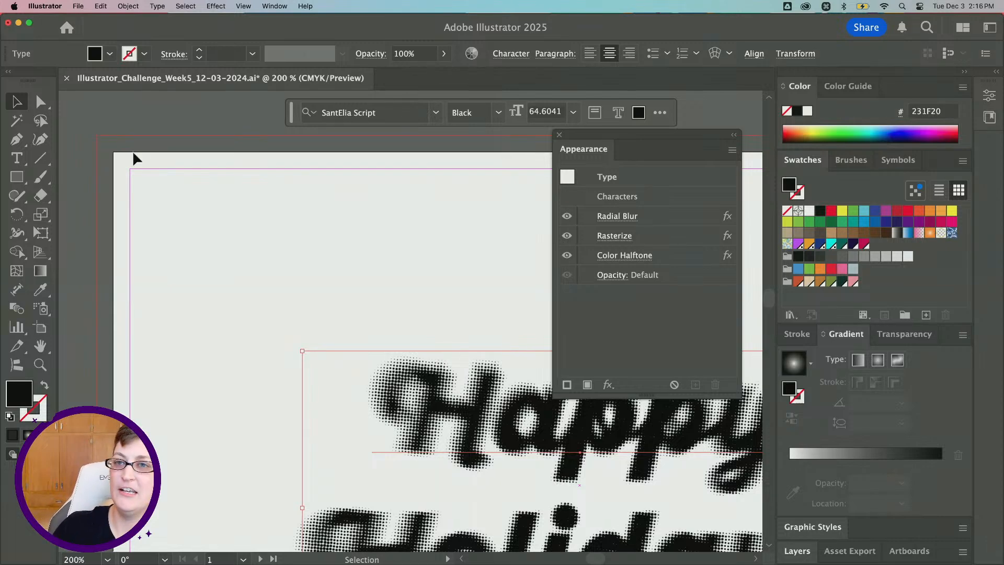
{"action": "left_click", "coordinate": [122, 128]}
{"action": "scroll", "coordinate": [93, 222], "scroll_direction": "down", "scroll_amount": 10}
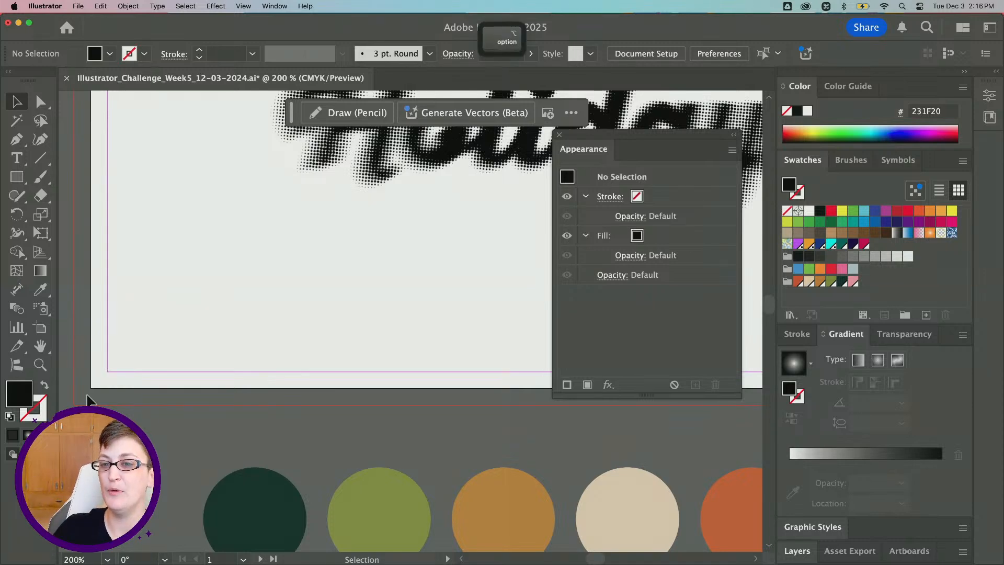
{"action": "scroll", "coordinate": [88, 400], "scroll_direction": "down", "scroll_amount": 2}
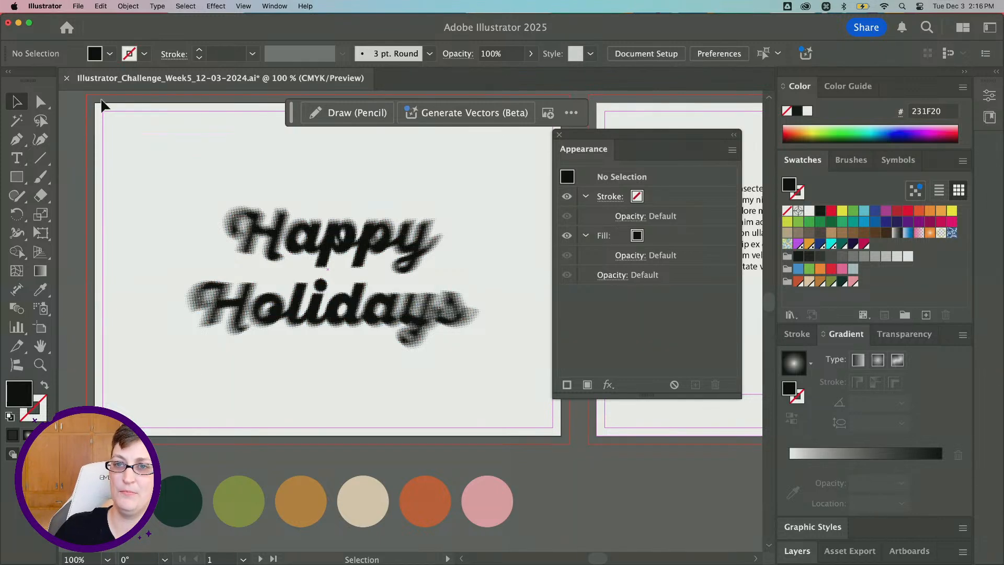
- Try document bleeds of 0 in and 0.25 in on all sides, and restore them to 0.125 in
{"action": "scroll", "coordinate": [105, 116], "scroll_direction": "right", "scroll_amount": 2}
{"action": "scroll", "coordinate": [105, 118], "scroll_direction": "right", "scroll_amount": 1}
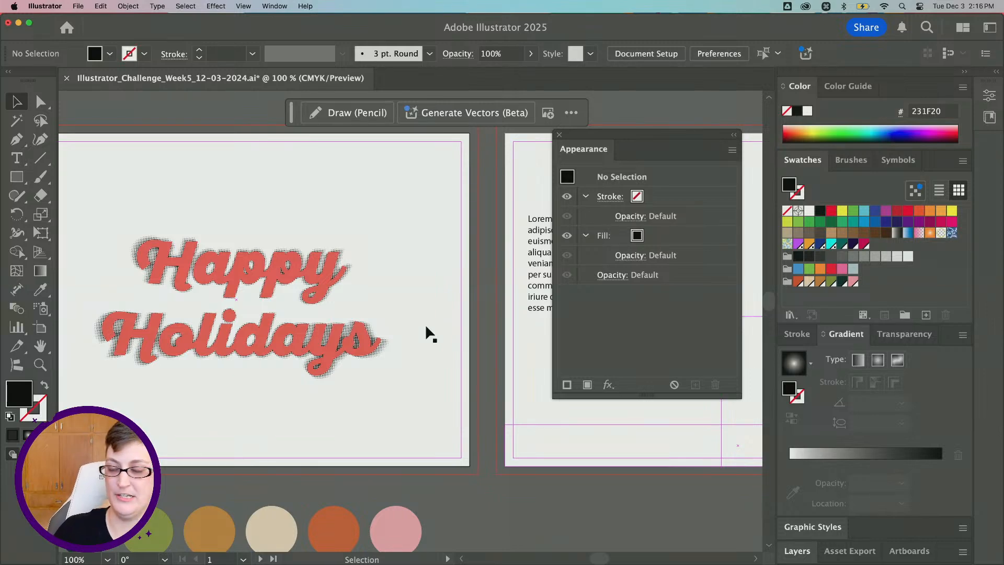
{"action": "scroll", "coordinate": [60, 150], "scroll_direction": "left", "scroll_amount": 1}
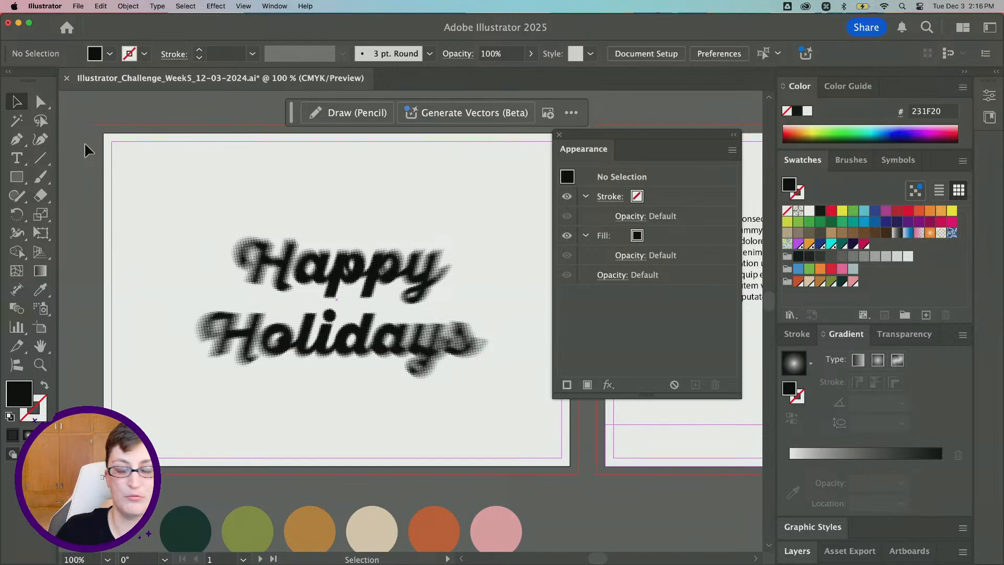
{"action": "scroll", "coordinate": [85, 144], "scroll_direction": "right", "scroll_amount": 1}
{"action": "key", "text": "m"}
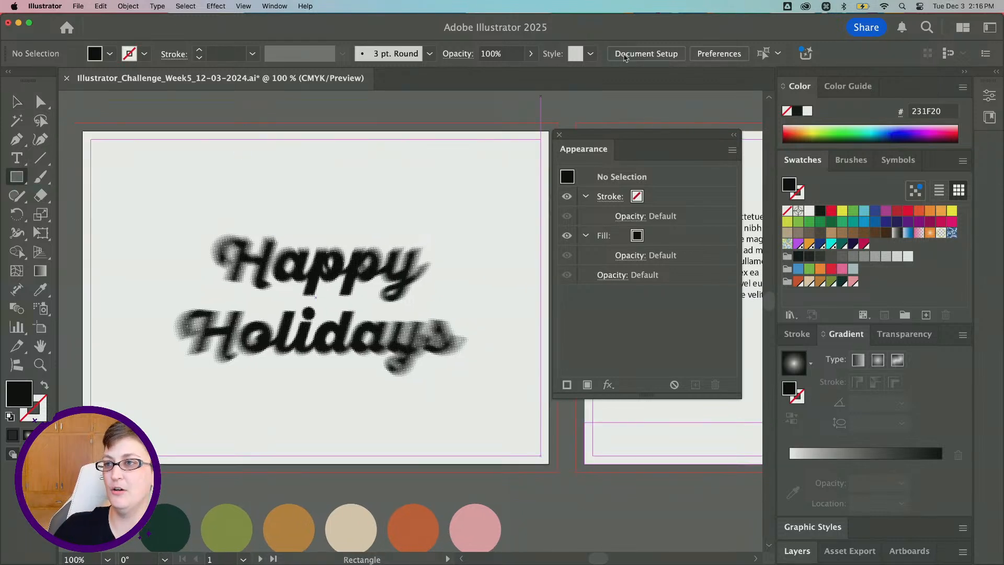
{"action": "left_click", "coordinate": [670, 54]}
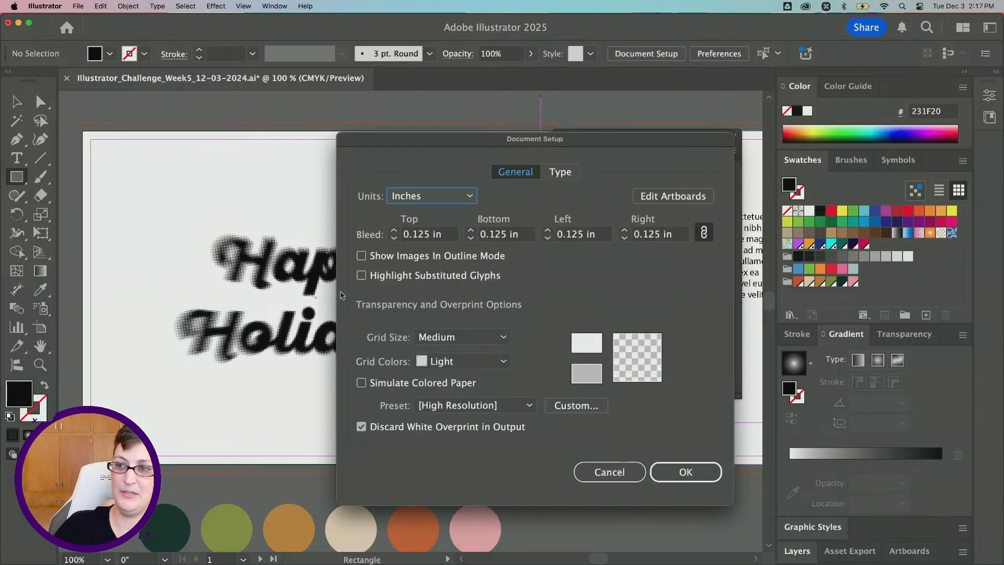
{"action": "left_click", "coordinate": [394, 238]}
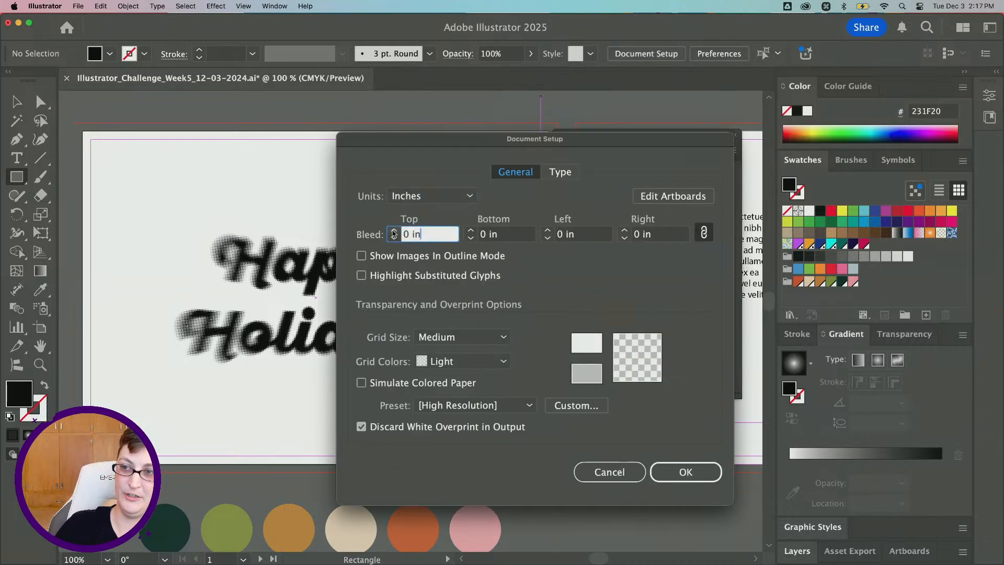
{"action": "left_click", "coordinate": [394, 232]}
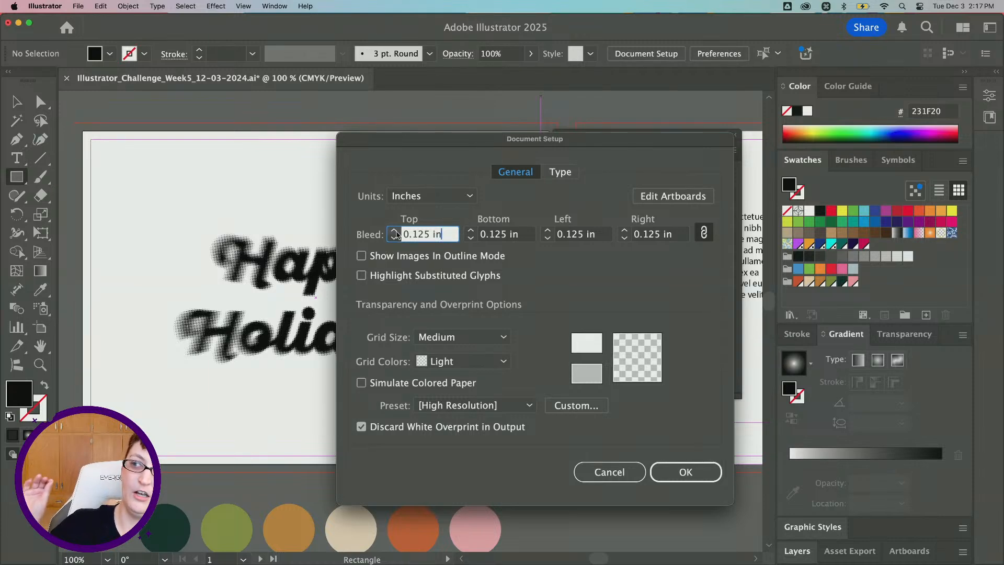
{"action": "left_click", "coordinate": [395, 232]}
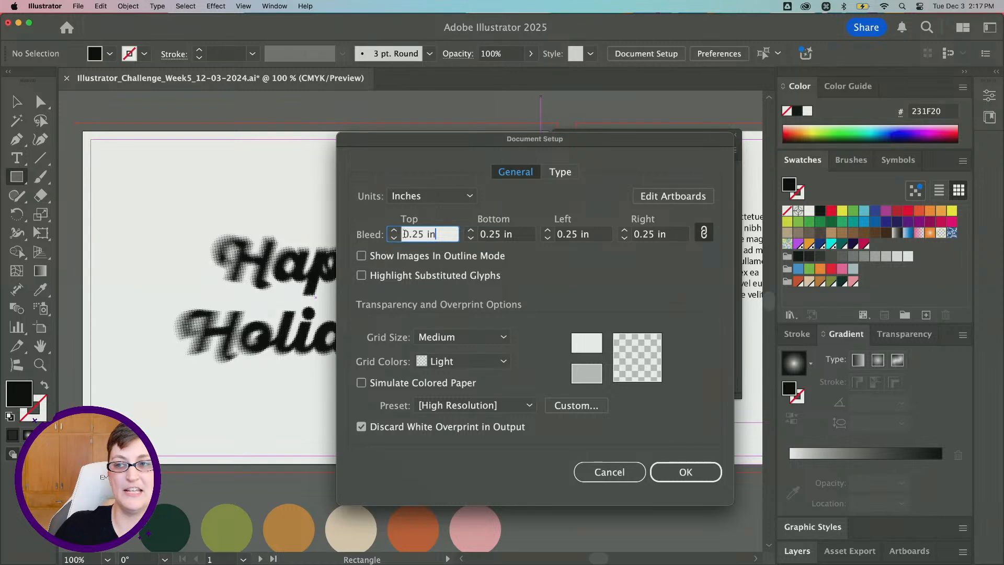
{"action": "left_click", "coordinate": [394, 239]}
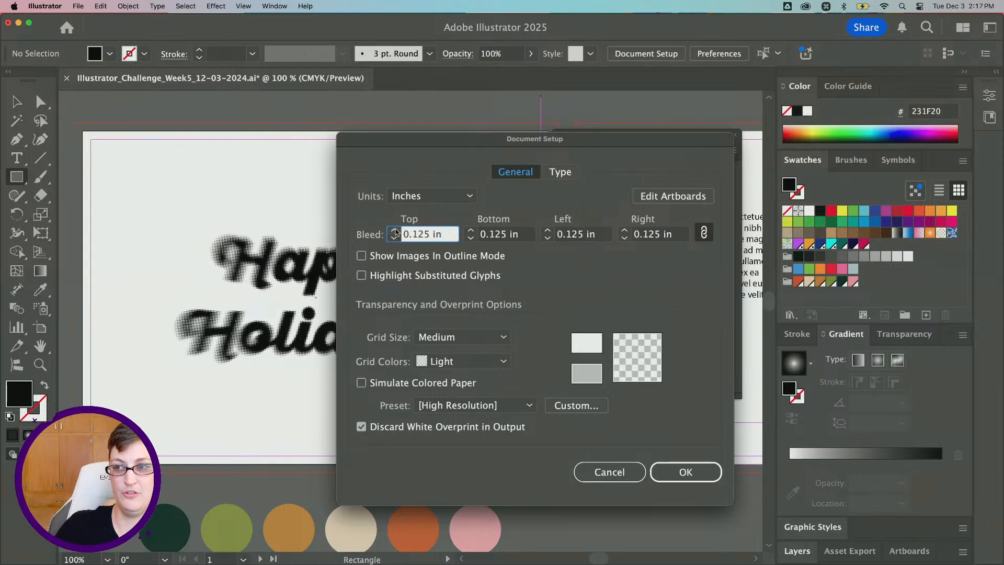
{"action": "left_click", "coordinate": [395, 231]}
{"action": "left_click", "coordinate": [395, 239]}
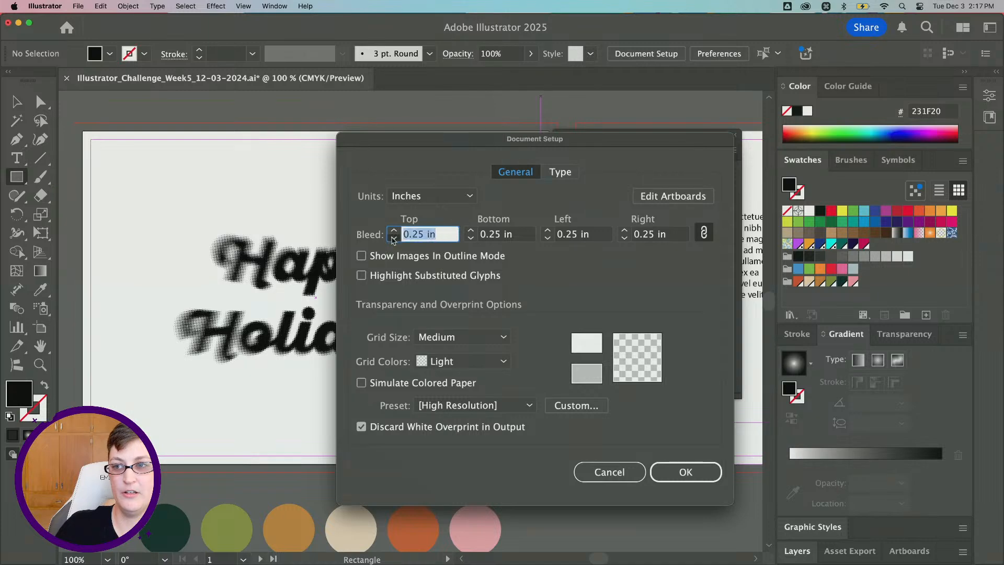
{"action": "left_click", "coordinate": [686, 472]}
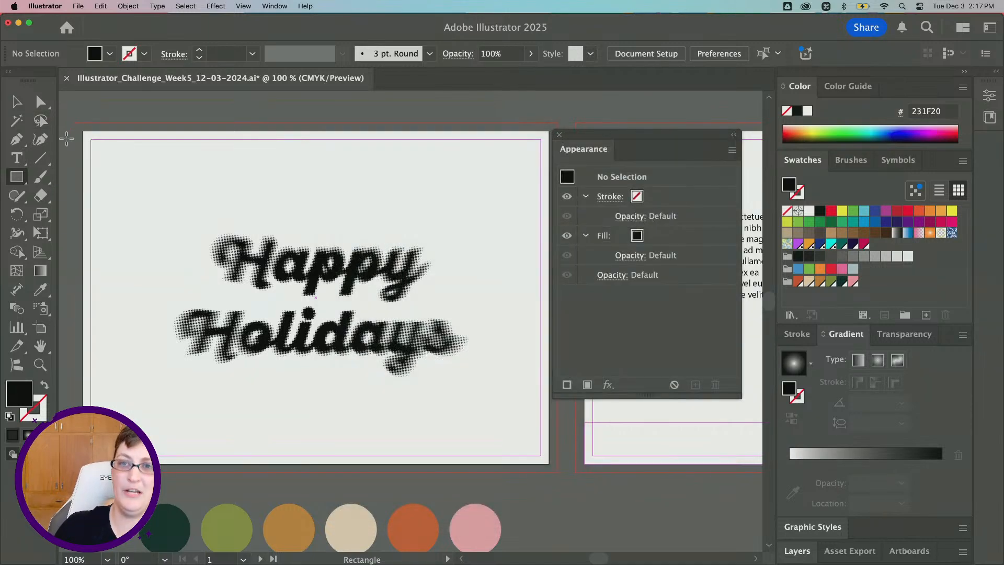
- Draw a rectangle covering the front artboard out to its bleed edges and fill it with the dark green from the palette circles
{"action": "left_click", "coordinate": [16, 179]}
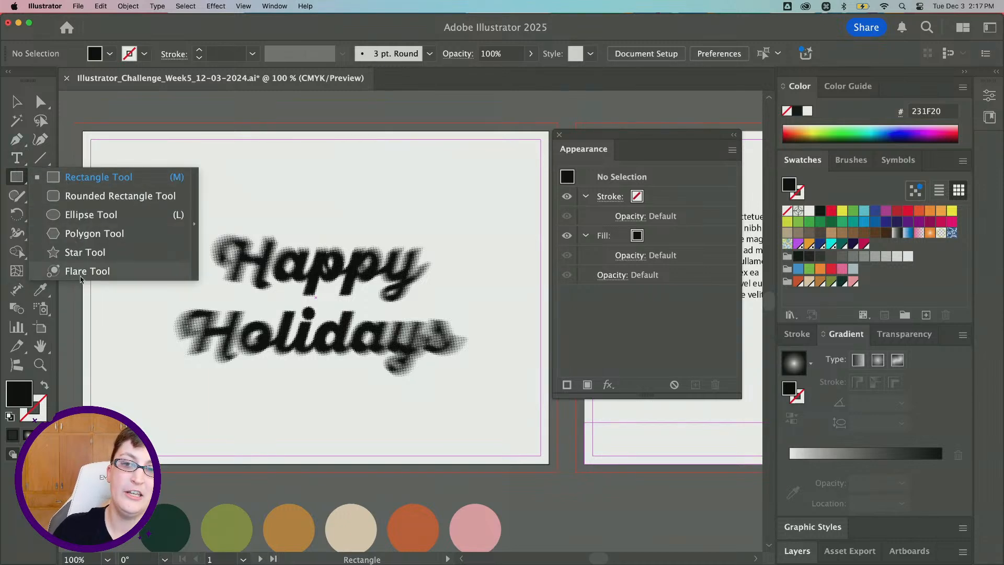
{"action": "left_click", "coordinate": [64, 176]}
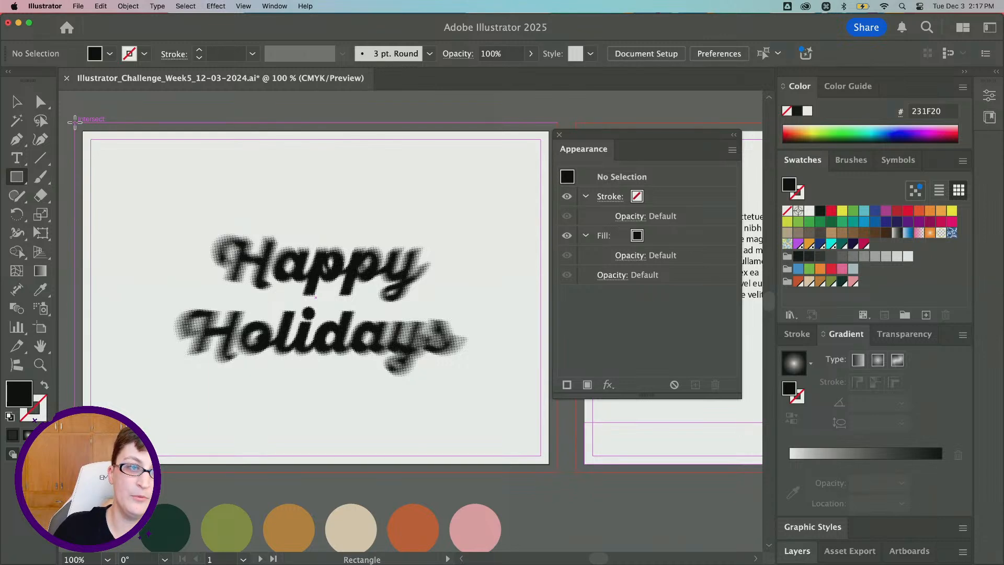
{"action": "left_click_drag", "start_coordinate": [75, 123], "coordinate": [558, 473]}
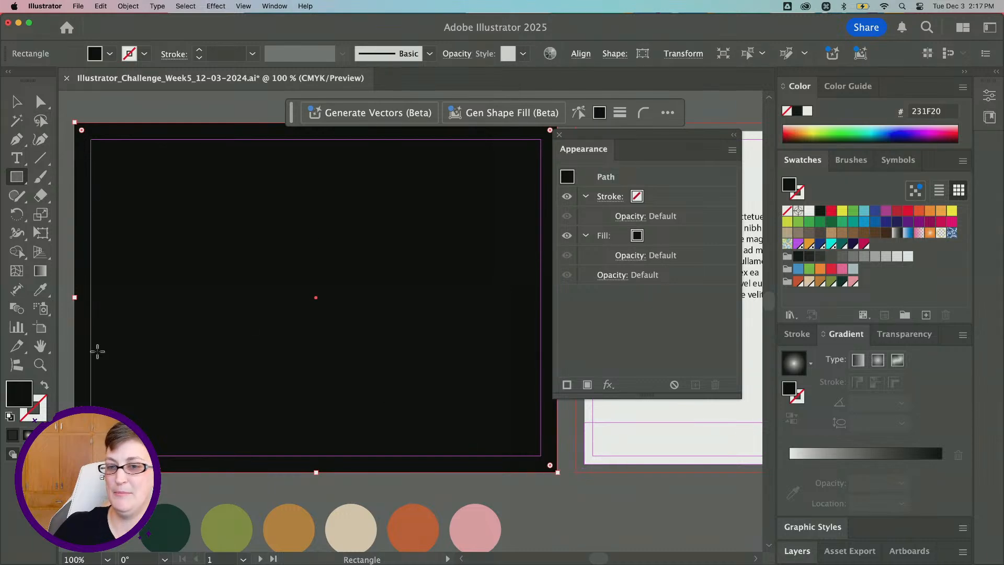
{"action": "scroll", "coordinate": [136, 202], "scroll_direction": "down", "scroll_amount": 2}
{"action": "left_click", "coordinate": [42, 291]}
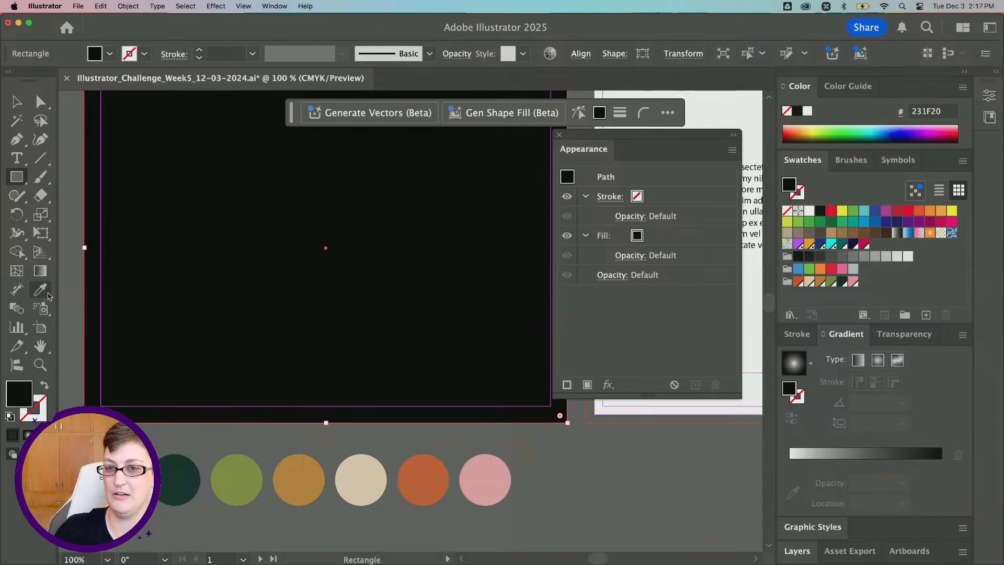
{"action": "left_click", "coordinate": [193, 493]}
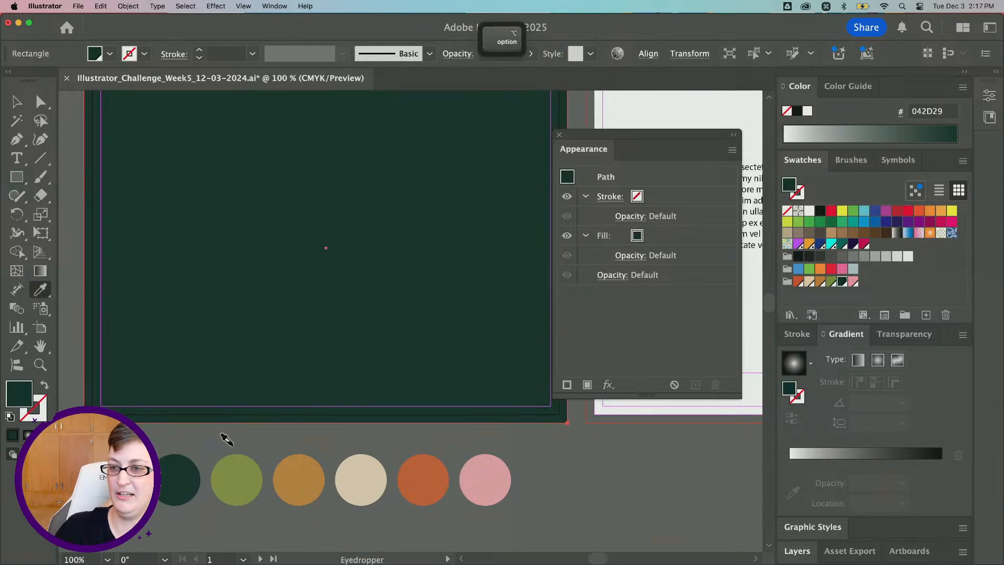
- Send the dark green rectangle to the back, behind the Happy Holidays headline
{"action": "left_click", "coordinate": [129, 6]}
{"action": "mouse_move", "coordinate": [137, 34]}
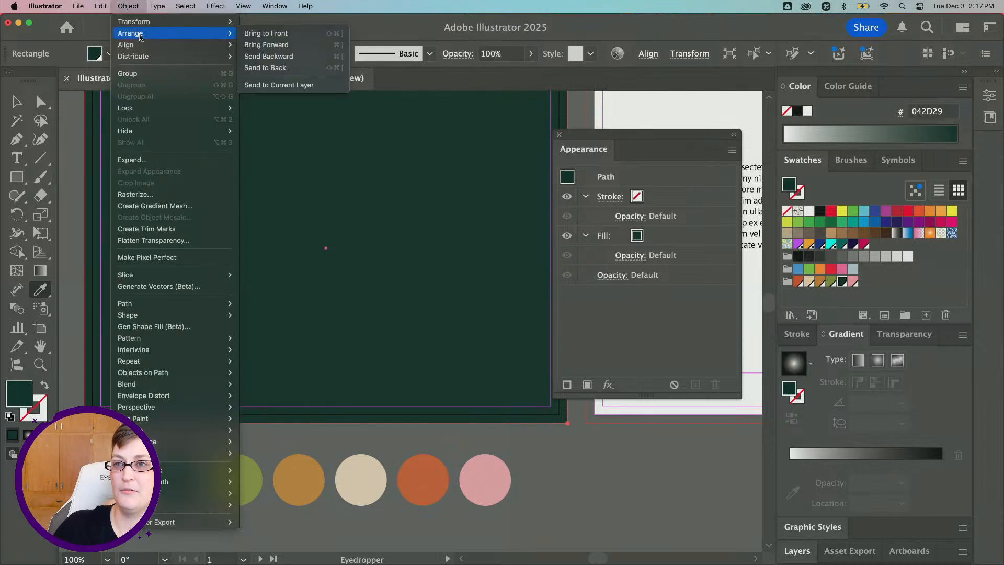
{"action": "left_click", "coordinate": [298, 57]}
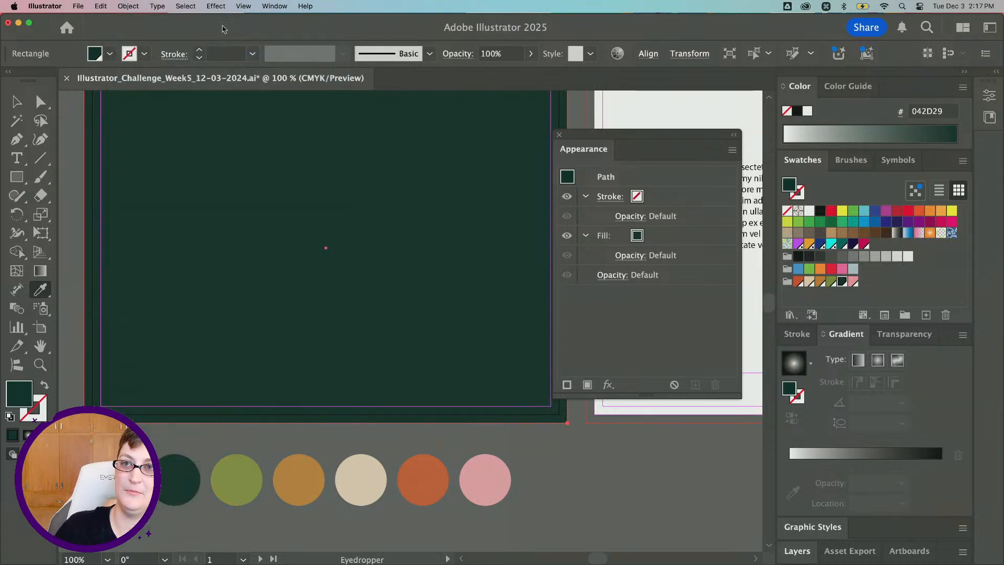
{"action": "left_click", "coordinate": [131, 6]}
{"action": "mouse_move", "coordinate": [132, 21]}
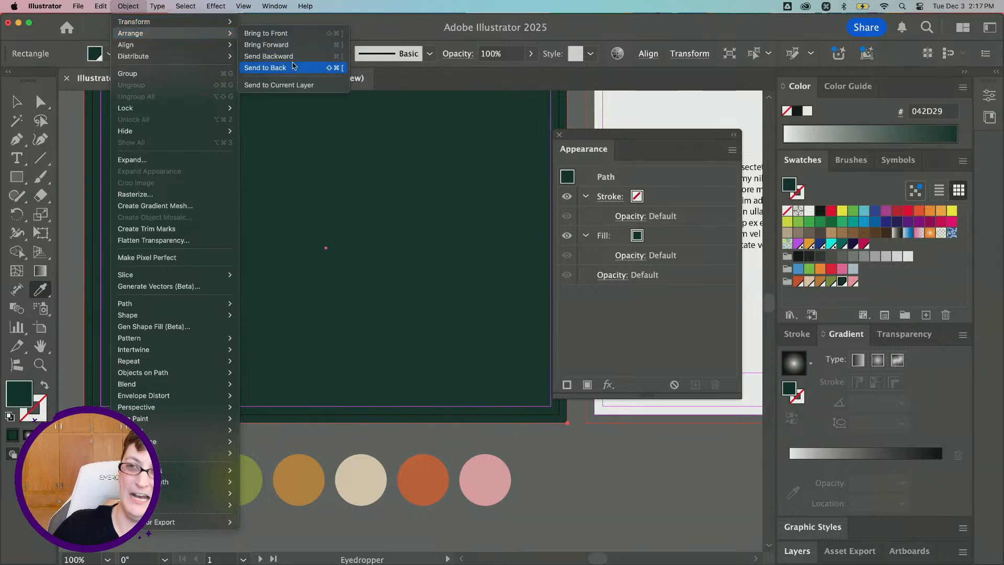
{"action": "left_click", "coordinate": [293, 67]}
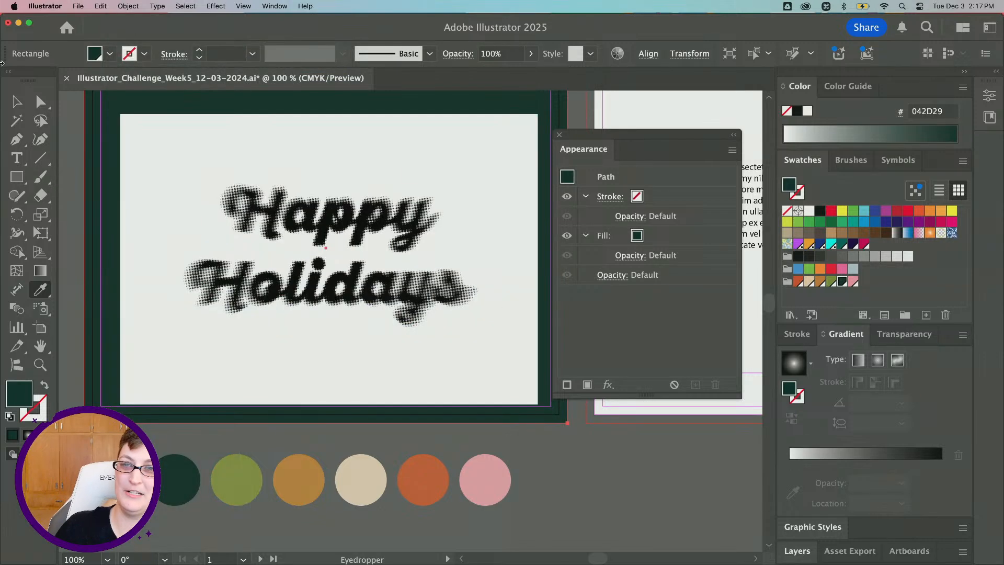
{"action": "left_click", "coordinate": [14, 102]}
{"action": "scroll", "coordinate": [202, 246], "scroll_direction": "up", "scroll_amount": 2}
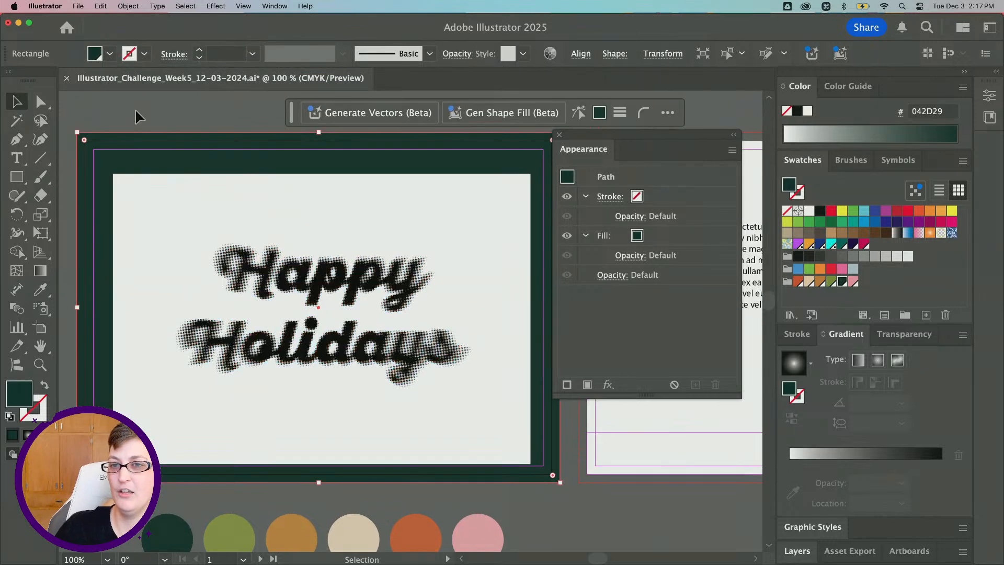
- Try moving the green background rectangle away from the artboard's bleed corner and undo the move
{"action": "left_click", "coordinate": [94, 106]}
{"action": "scroll", "coordinate": [95, 106], "scroll_direction": "up", "scroll_amount": 1}
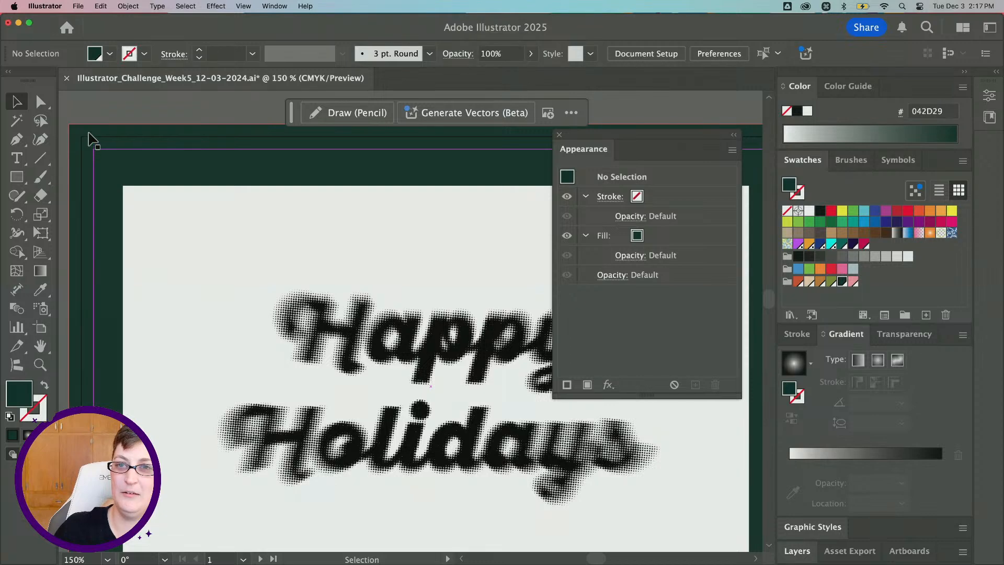
{"action": "left_click_drag", "start_coordinate": [87, 132], "coordinate": [139, 153]}
{"action": "key", "text": "super+z"}
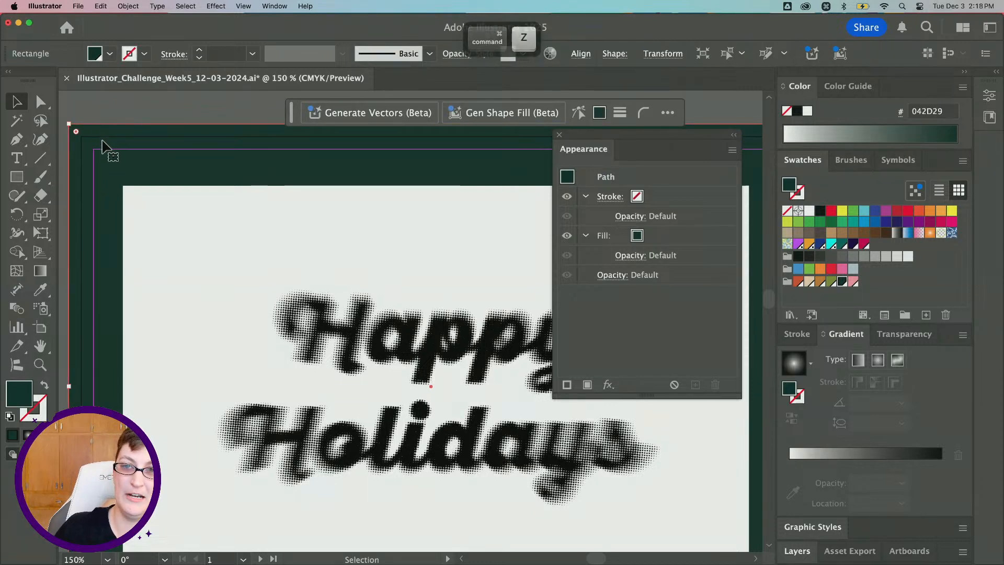
{"action": "scroll", "coordinate": [103, 138], "scroll_direction": "down", "scroll_amount": 1}
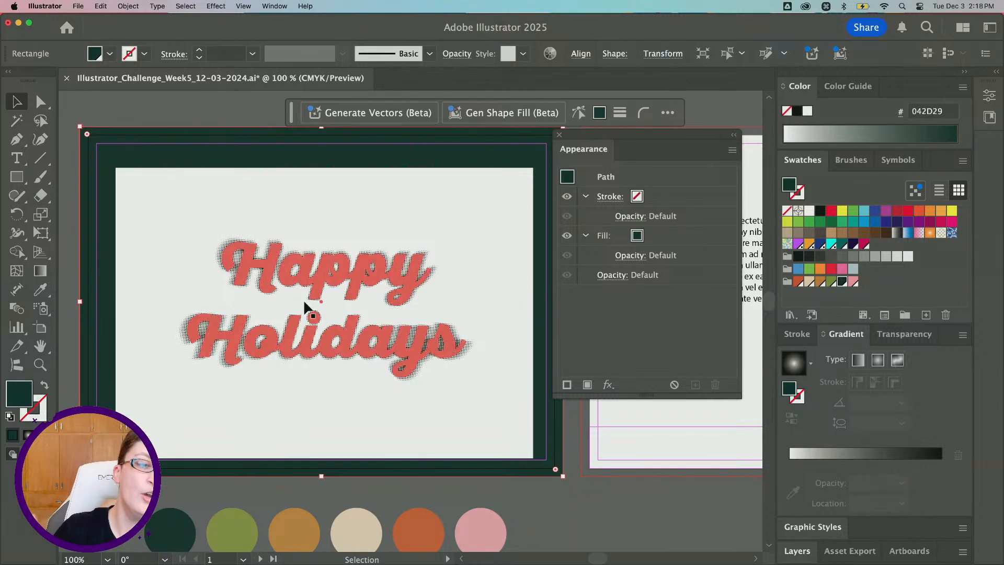
- Move the Happy Holidays headline slightly upward over the green background and deselect it
{"action": "left_click_drag", "start_coordinate": [318, 338], "coordinate": [314, 329]}
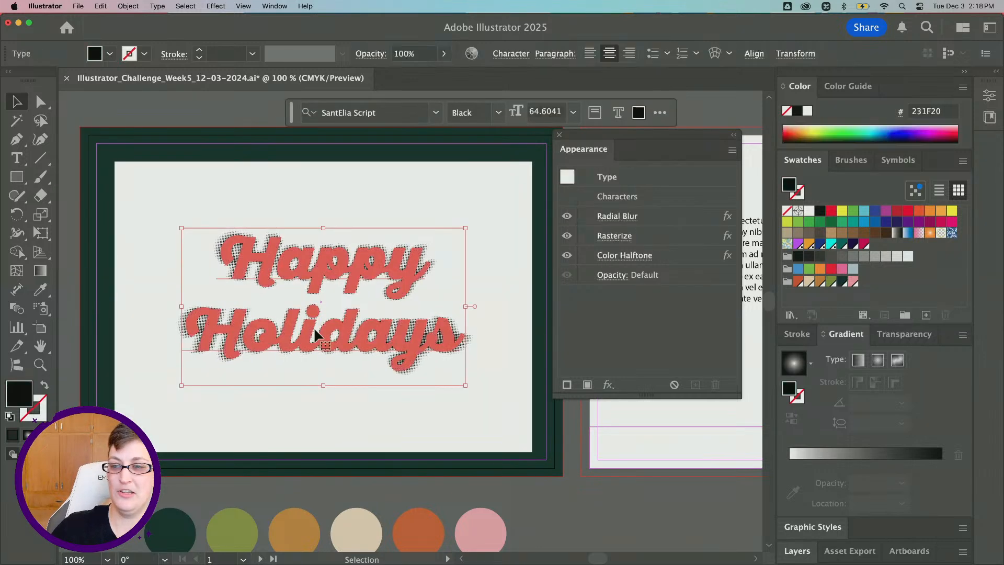
{"action": "left_click", "coordinate": [577, 505]}
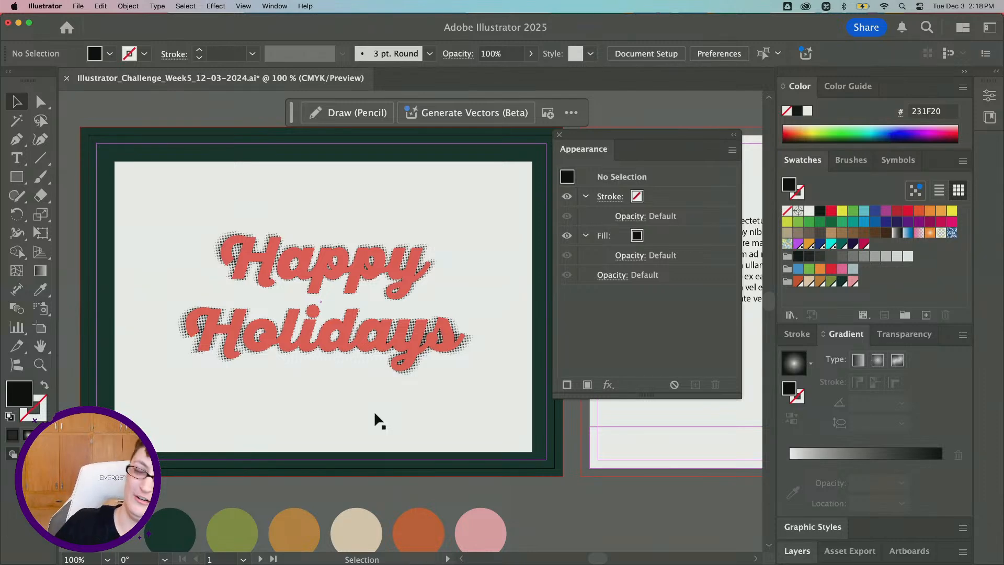
- Open the Image Trace settings and place them clear of the headline artwork
{"action": "left_click", "coordinate": [272, 5]}
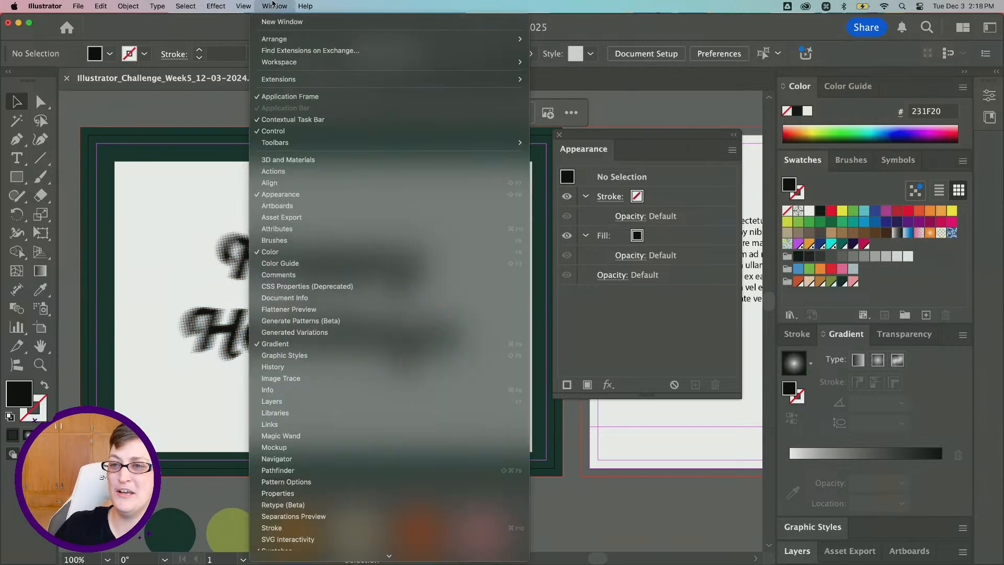
{"action": "left_click", "coordinate": [327, 381]}
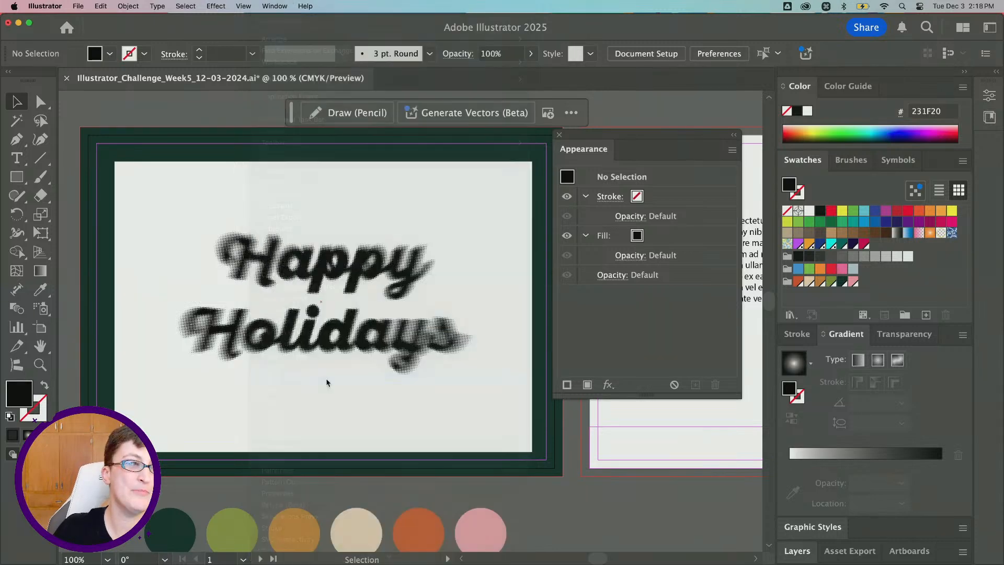
{"action": "mouse_move", "coordinate": [464, 123]}
{"action": "left_mouse_down"}
{"action": "mouse_move", "coordinate": [696, 124]}
{"action": "mouse_move", "coordinate": [683, 118]}
{"action": "left_mouse_up"}
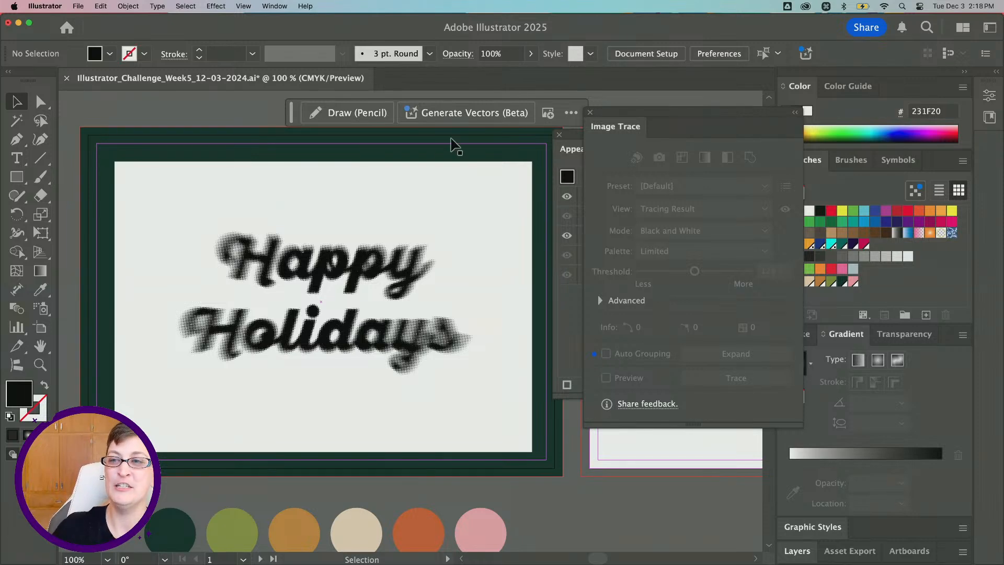
- Expand the appearance of the Happy Holidays headline to turn its live effects into an image
{"action": "left_click", "coordinate": [377, 187]}
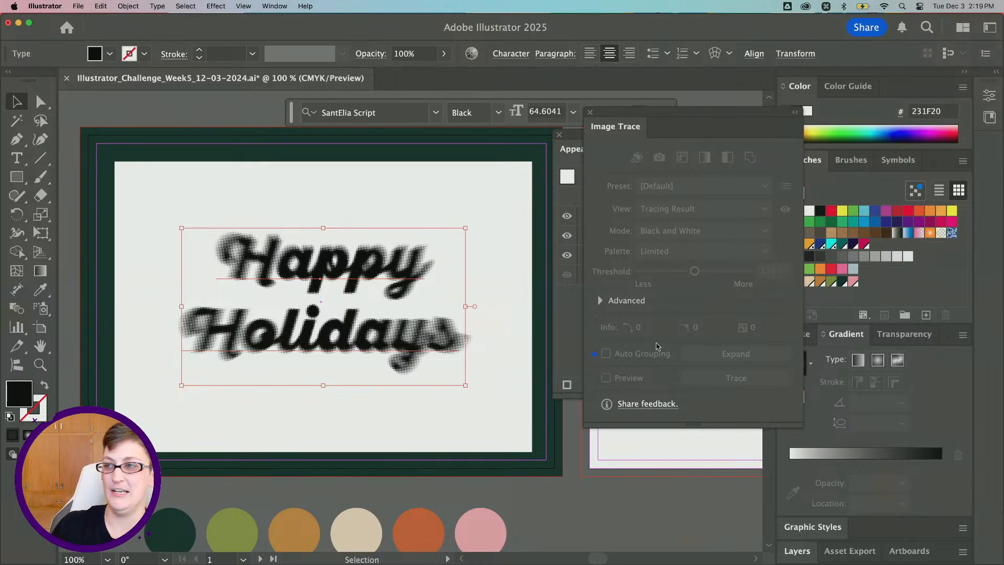
{"action": "left_click", "coordinate": [575, 147]}
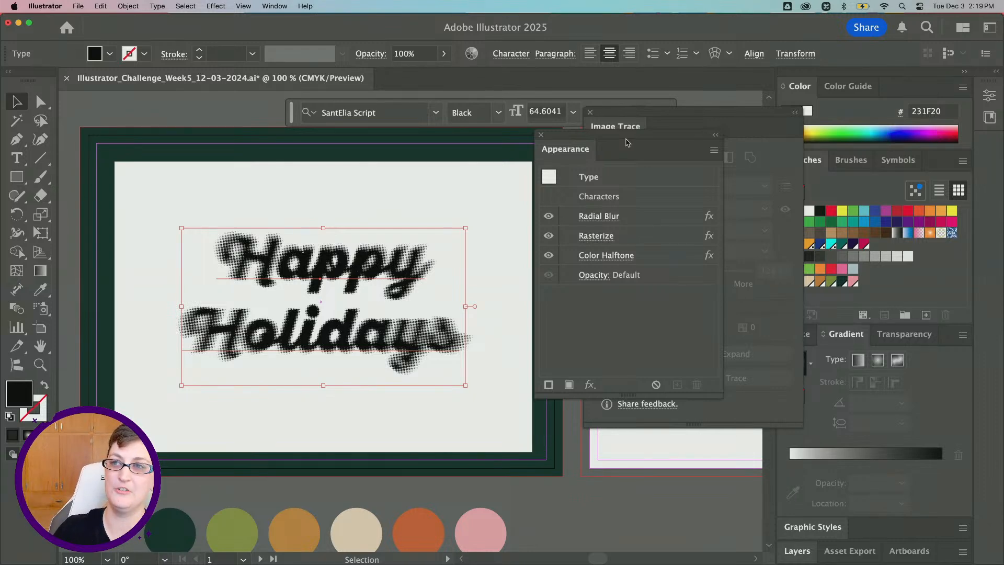
{"action": "left_click", "coordinate": [128, 7]}
{"action": "left_click", "coordinate": [174, 172]}
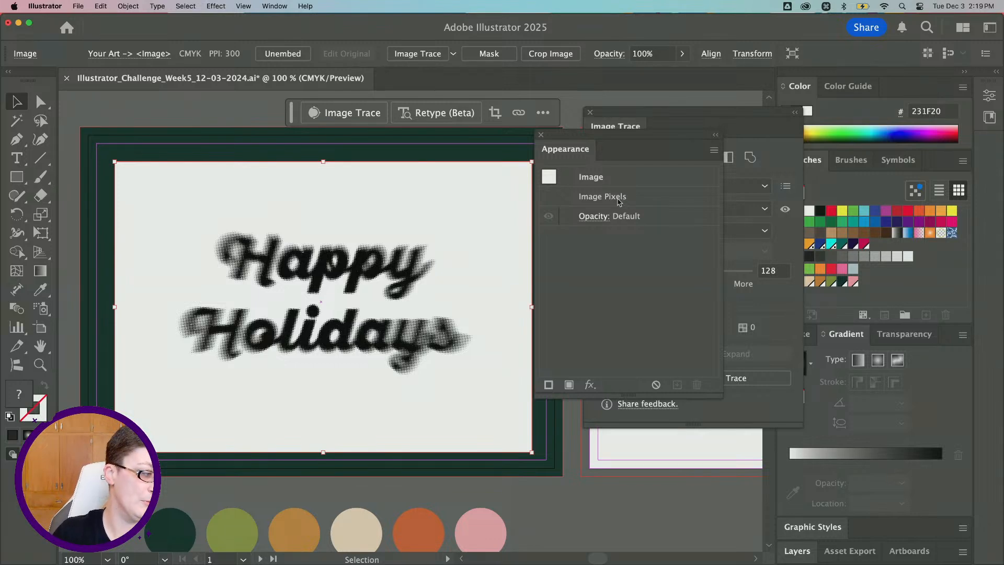
- Bring the Image Trace settings to the front and preview the headline image's trace in Black and White mode
{"action": "left_click", "coordinate": [687, 119]}
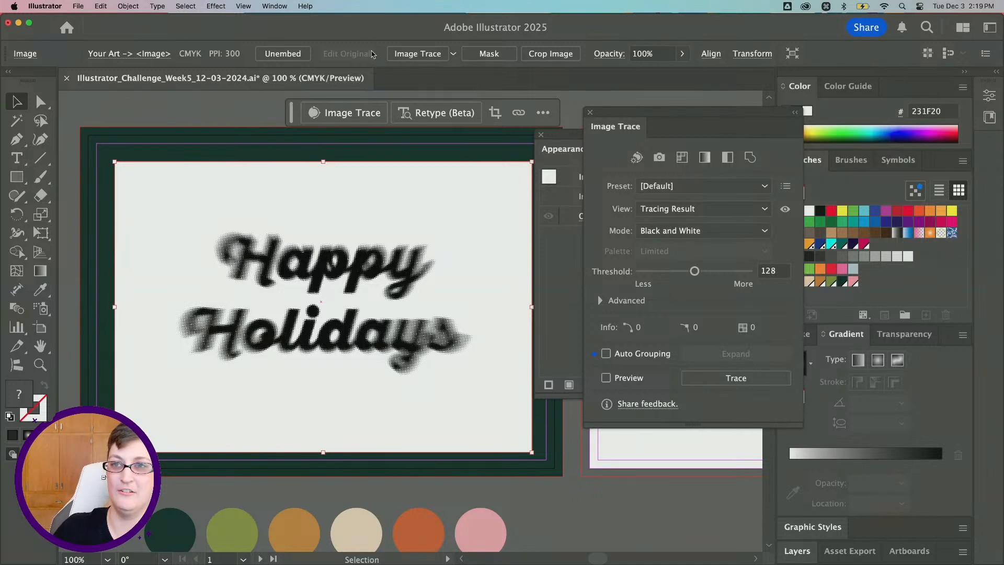
{"action": "left_click", "coordinate": [121, 6]}
{"action": "left_click", "coordinate": [121, 6]}
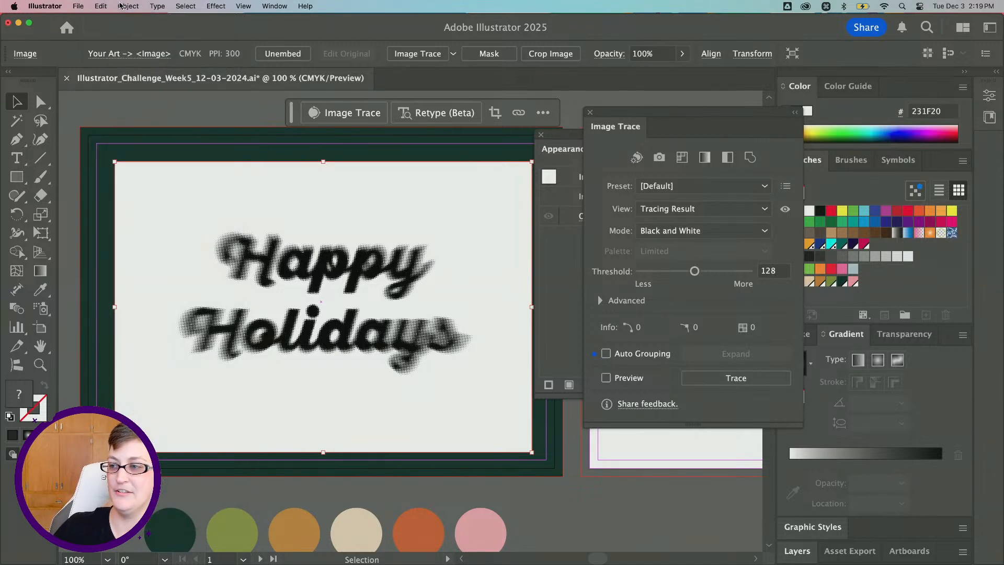
{"action": "left_click", "coordinate": [606, 377]}
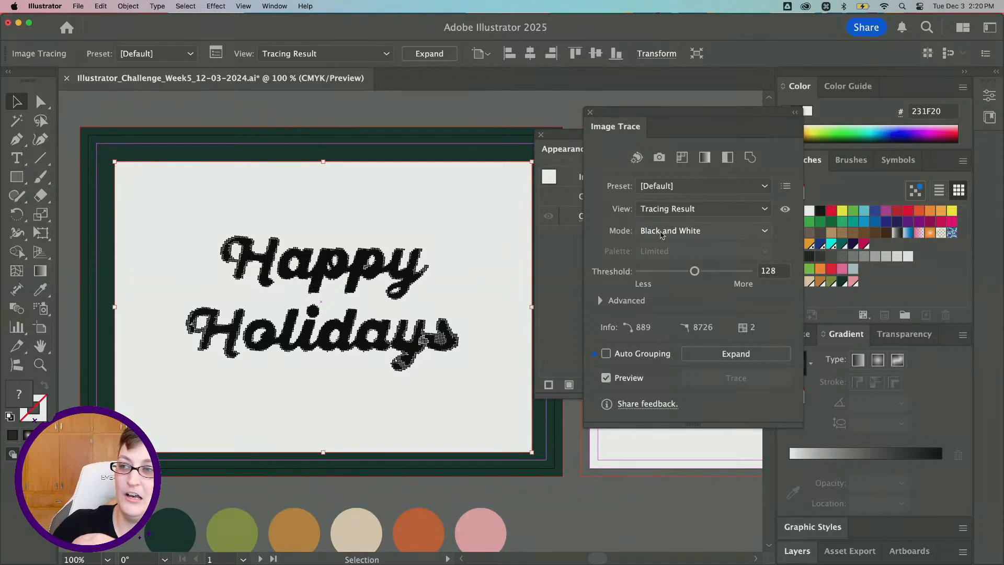
{"action": "left_click", "coordinate": [680, 234]}
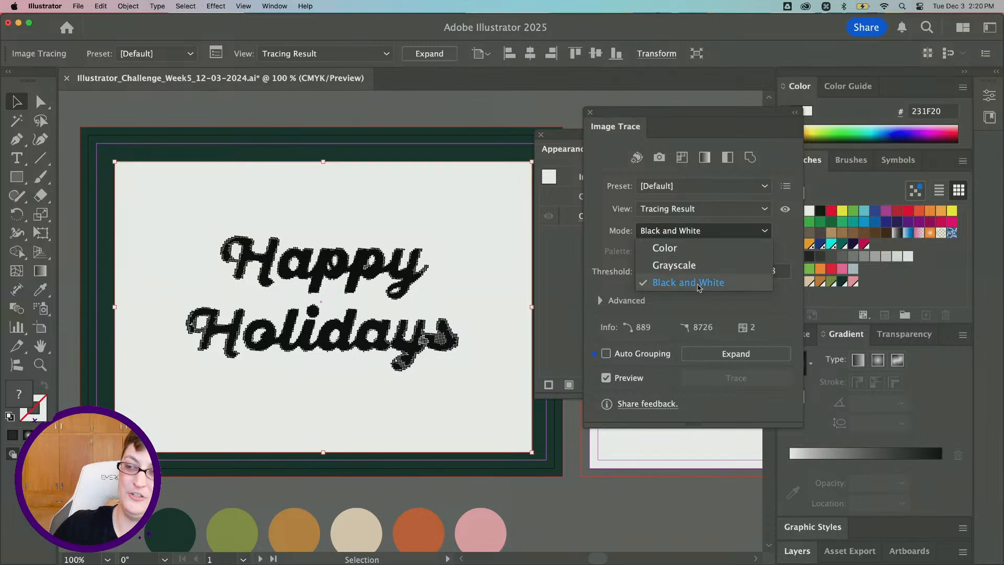
{"action": "left_click", "coordinate": [692, 286]}
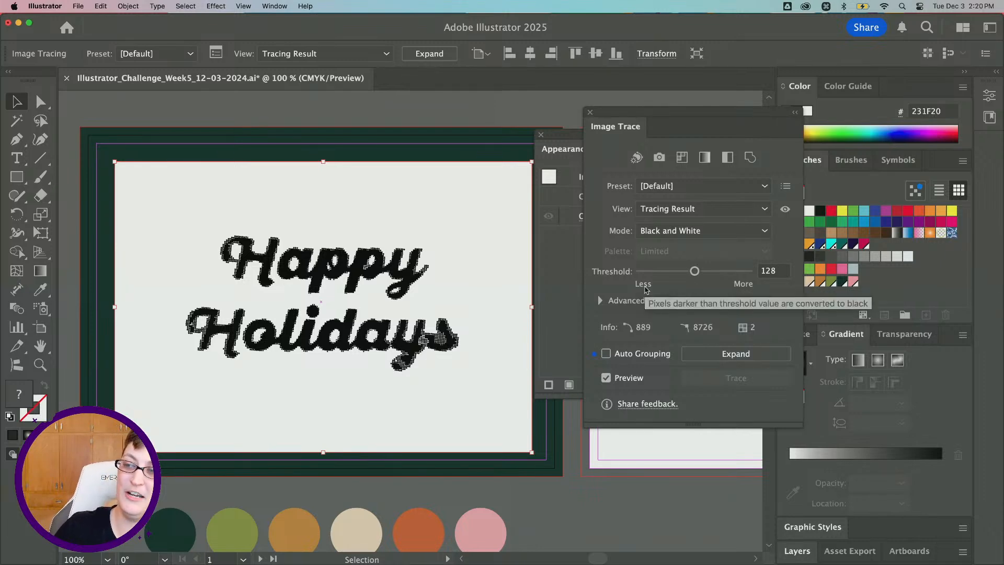
- Reveal the advanced trace options and set Noise to 1 px so the headline's small halftone dots are kept
{"action": "left_click", "coordinate": [600, 301]}
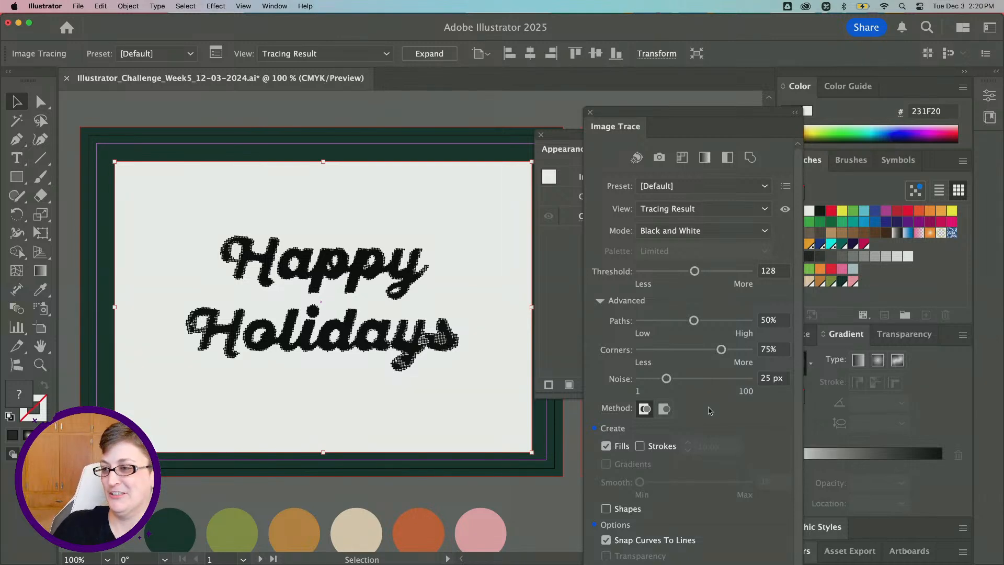
{"action": "scroll", "coordinate": [710, 411], "scroll_direction": "down", "scroll_amount": 2}
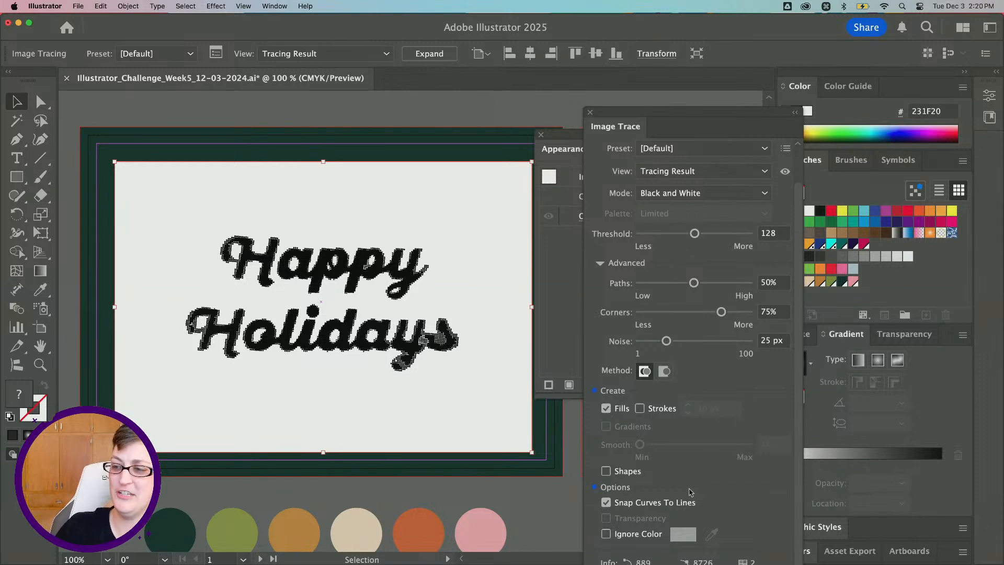
{"action": "scroll", "coordinate": [675, 439], "scroll_direction": "up", "scroll_amount": 2}
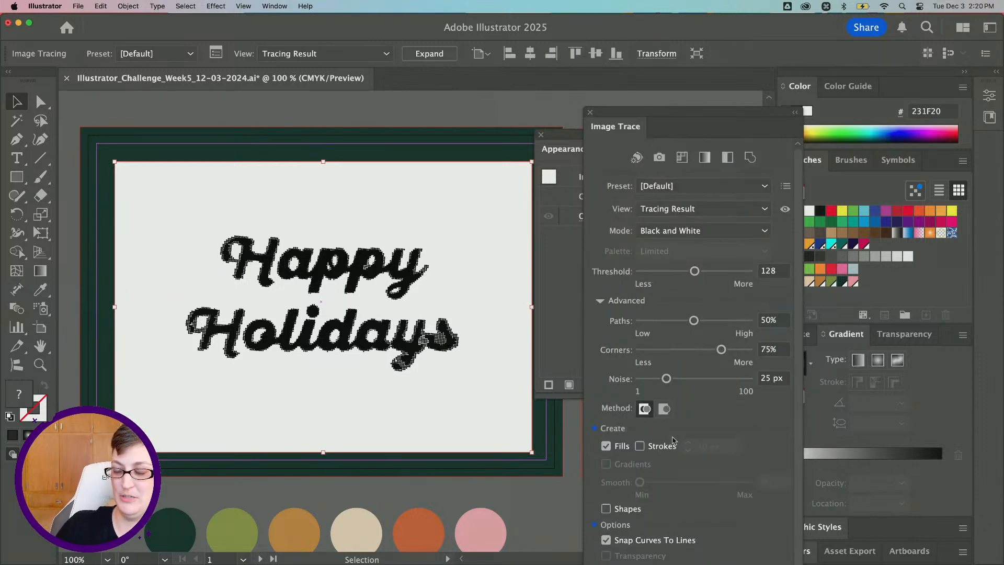
{"action": "left_click", "coordinate": [666, 379]}
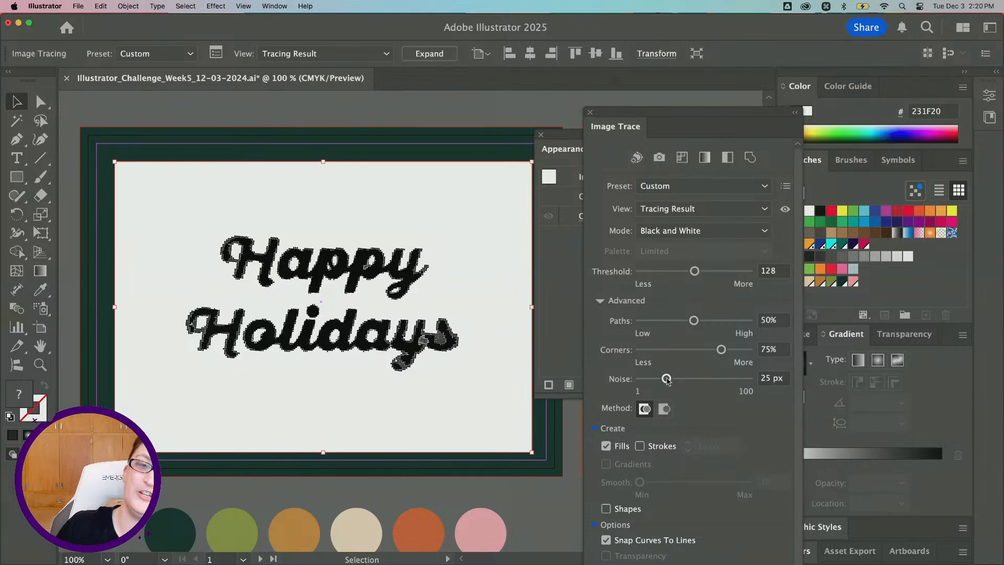
{"action": "left_click_drag", "start_coordinate": [667, 379], "coordinate": [637, 380]}
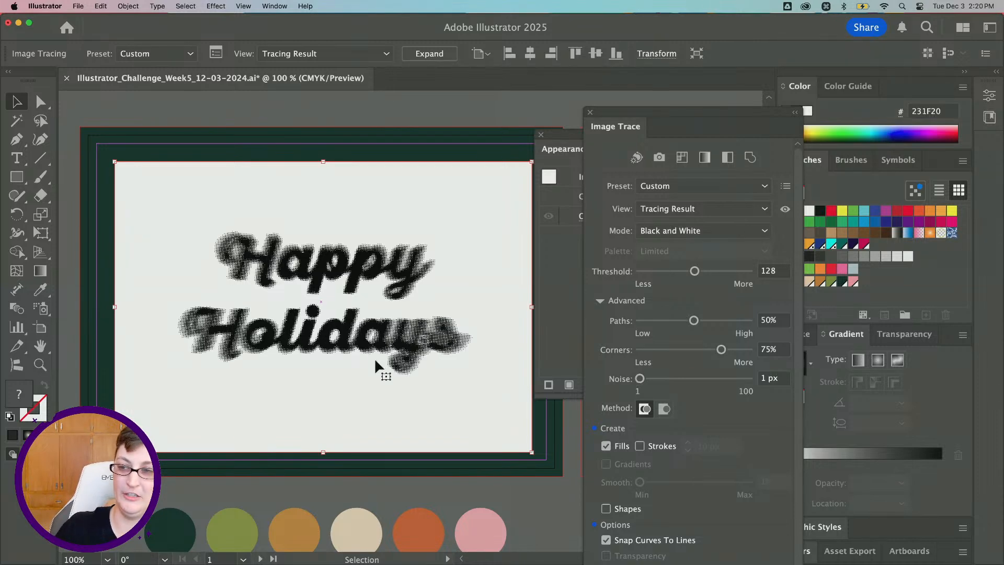
- Lower the trace's Corners value to 27% to round the halftone dots, checking them up close
{"action": "scroll", "coordinate": [377, 366], "scroll_direction": "up", "scroll_amount": 2, "text": "alt"}
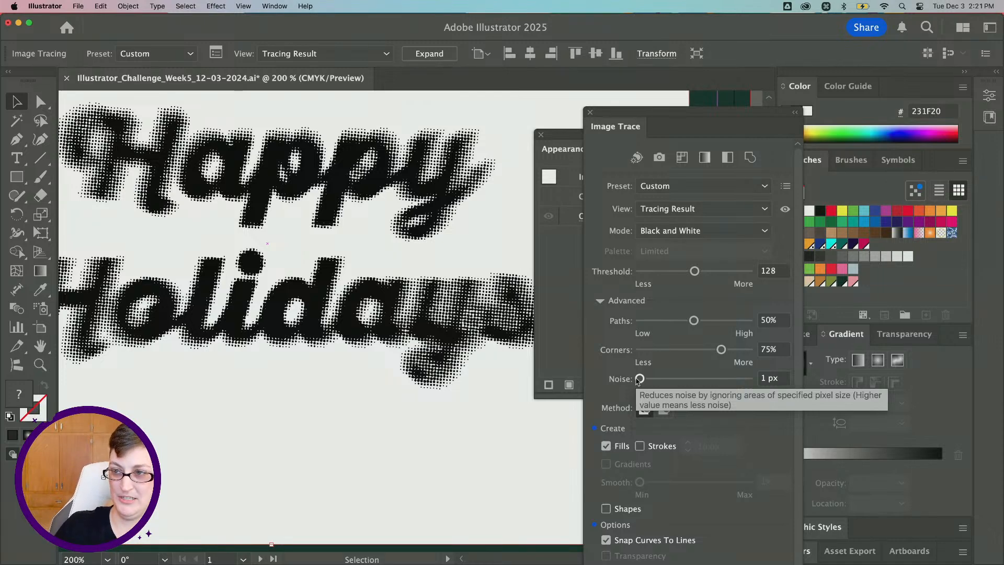
{"action": "scroll", "coordinate": [307, 280], "scroll_direction": "up", "scroll_amount": 5}
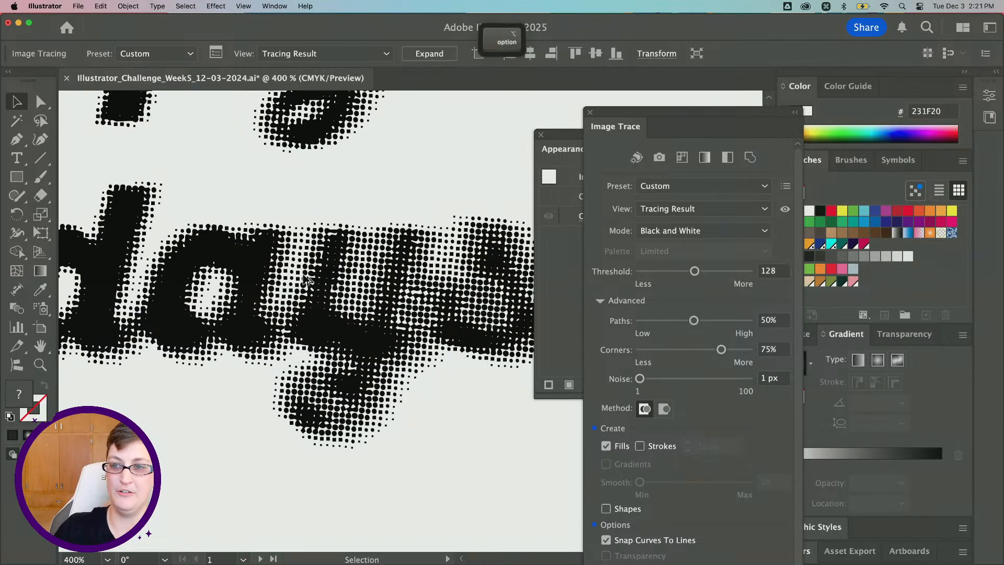
{"action": "scroll", "coordinate": [307, 280], "scroll_direction": "up", "scroll_amount": 5}
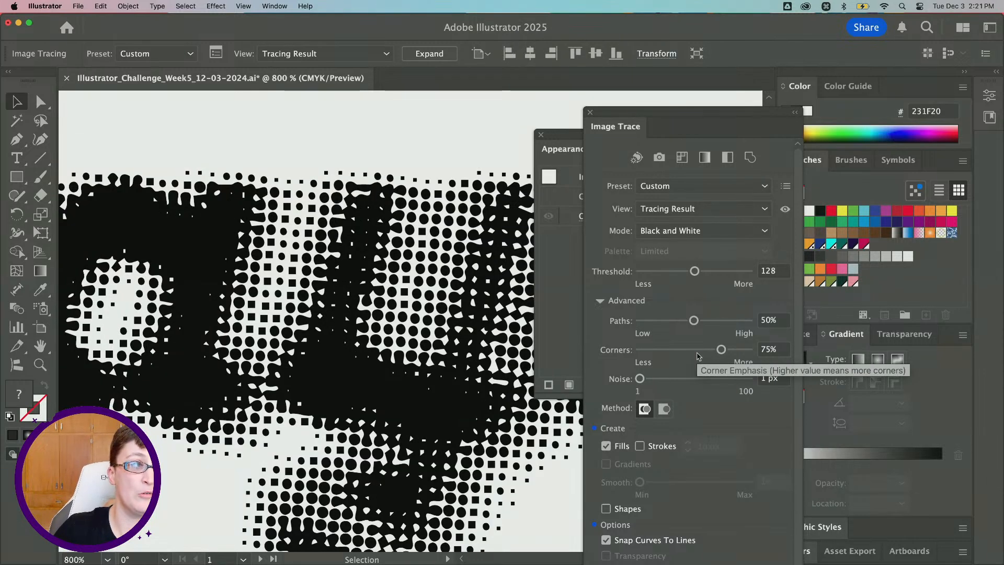
{"action": "left_click_drag", "start_coordinate": [721, 349], "coordinate": [686, 352]}
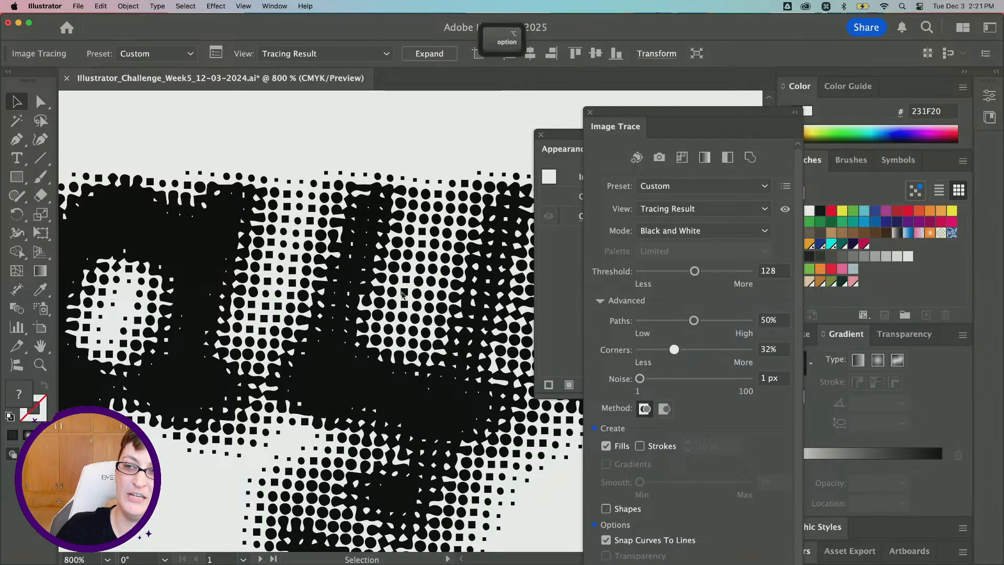
{"action": "scroll", "coordinate": [414, 293], "scroll_direction": "up", "scroll_amount": 3}
{"action": "scroll", "coordinate": [414, 268], "scroll_direction": "down", "scroll_amount": 1}
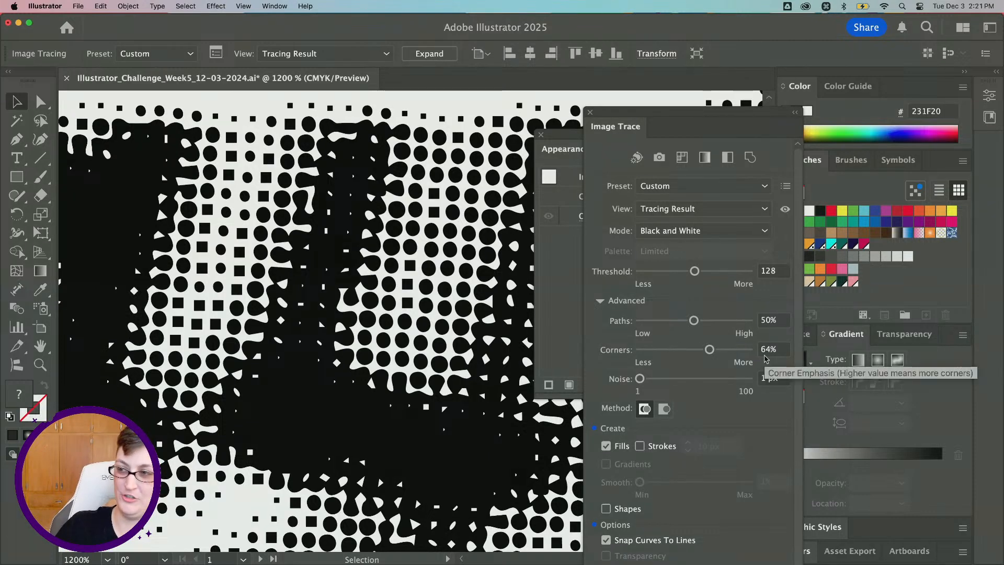
{"action": "left_click_drag", "start_coordinate": [709, 350], "coordinate": [672, 352]}
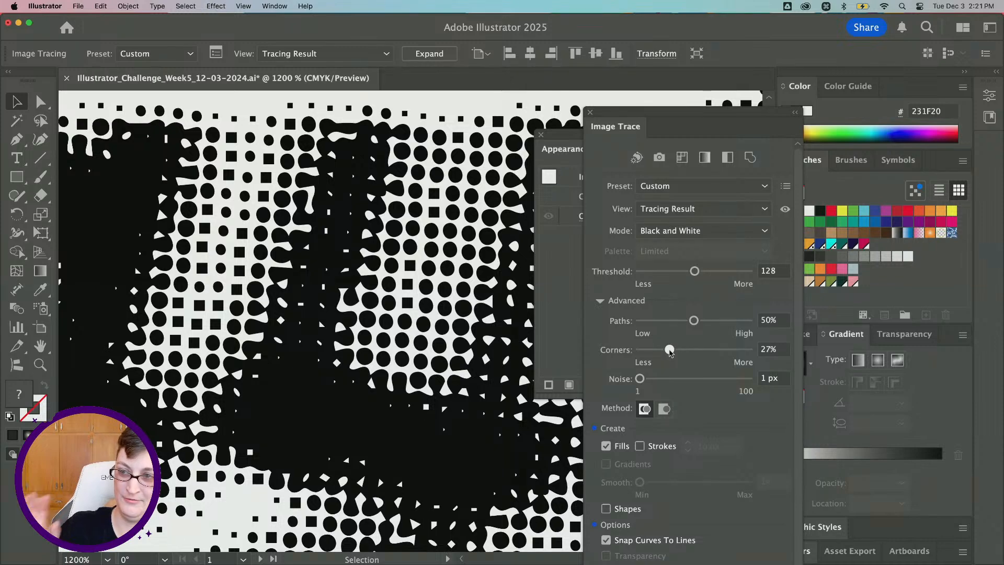
{"action": "scroll", "coordinate": [348, 272], "scroll_direction": "down", "scroll_amount": 3}
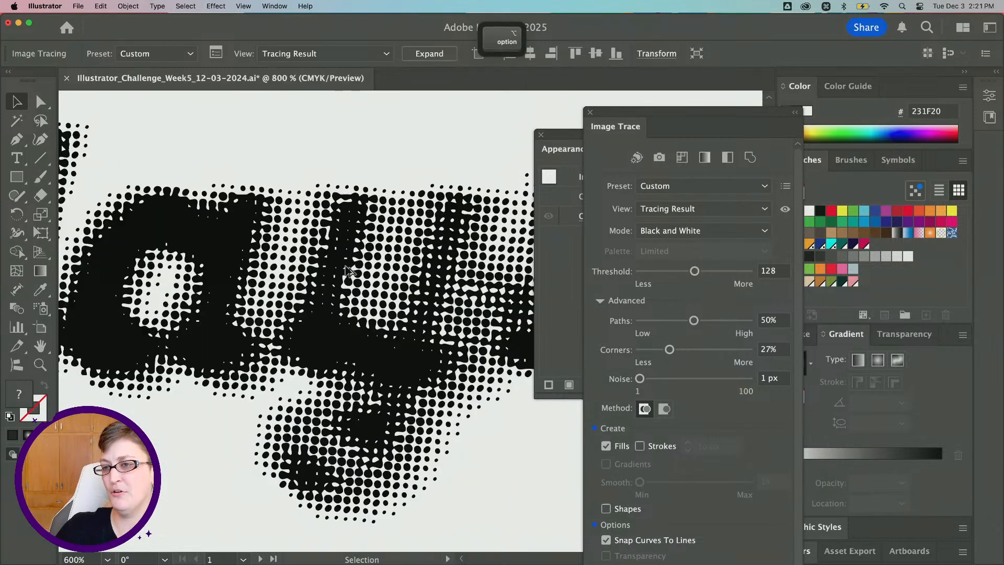
{"action": "scroll", "coordinate": [344, 267], "scroll_direction": "down", "scroll_amount": 4}
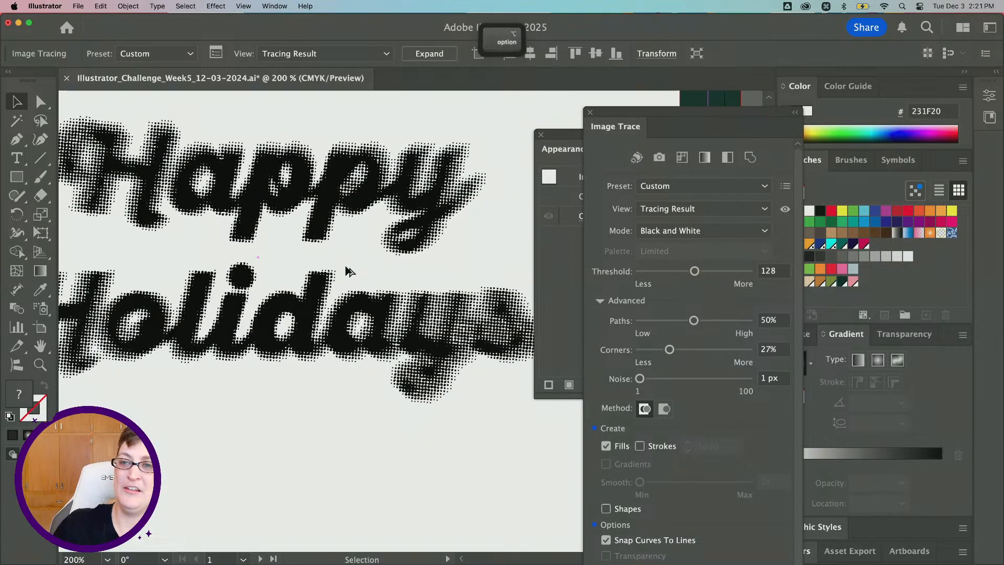
- Enable Ignore Color for the trace's white background and move the Image Trace settings up so all options fit on screen
{"action": "scroll", "coordinate": [711, 421], "scroll_direction": "down", "scroll_amount": 2}
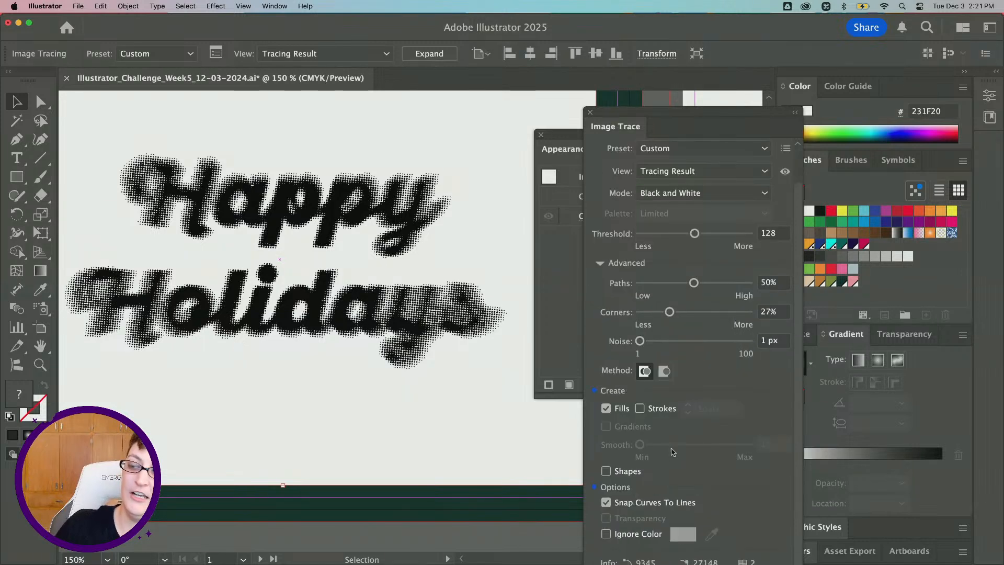
{"action": "left_click", "coordinate": [607, 534]}
{"action": "mouse_move", "coordinate": [689, 117]}
{"action": "left_mouse_down"}
{"action": "mouse_move", "coordinate": [665, 75]}
{"action": "mouse_move", "coordinate": [701, 58]}
{"action": "mouse_move", "coordinate": [680, 58]}
{"action": "left_mouse_up"}
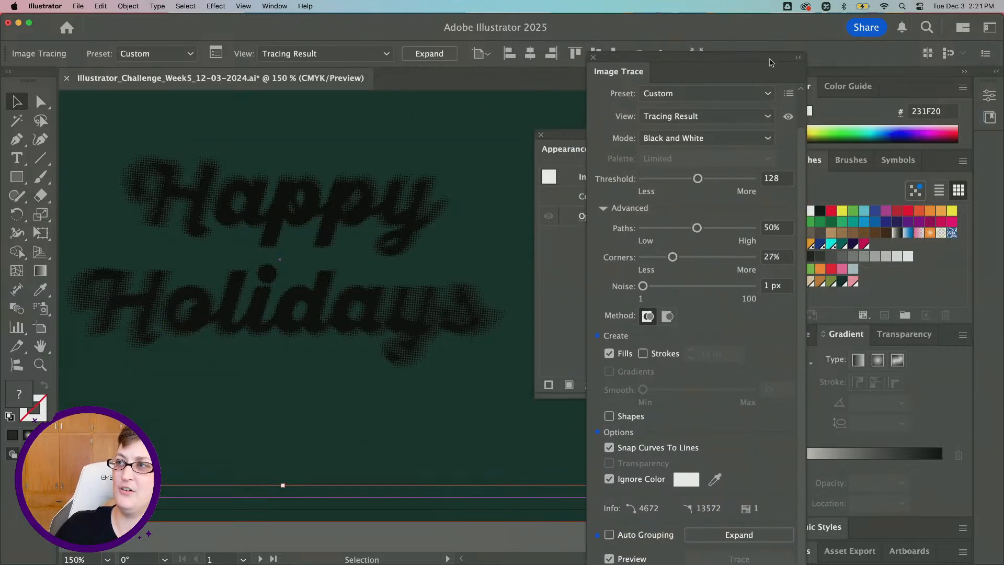
{"action": "left_click_drag", "start_coordinate": [769, 63], "coordinate": [762, 28]}
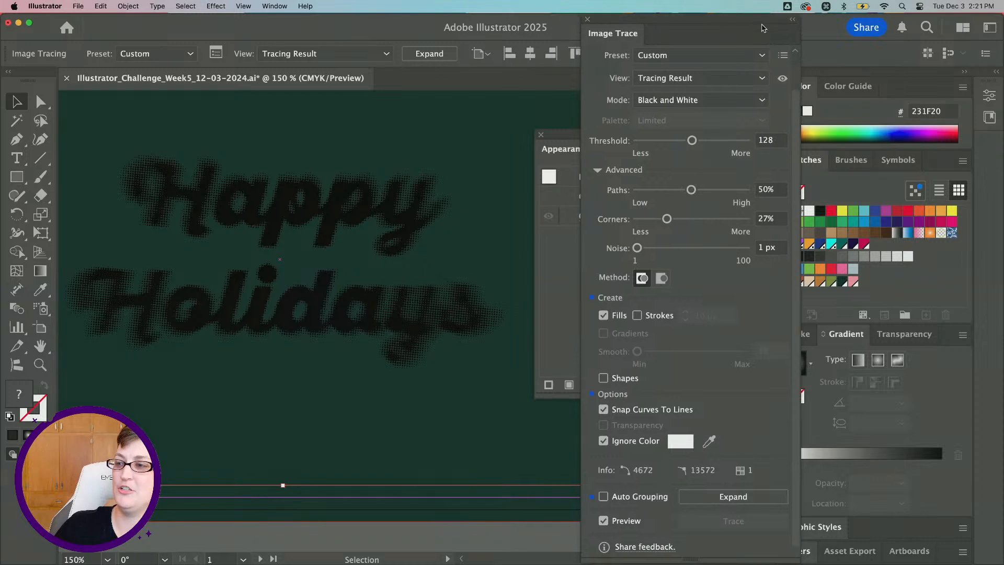
- Try sampling the headline's black as the ignored color and restore white as the color to ignore
{"action": "left_click", "coordinate": [701, 442]}
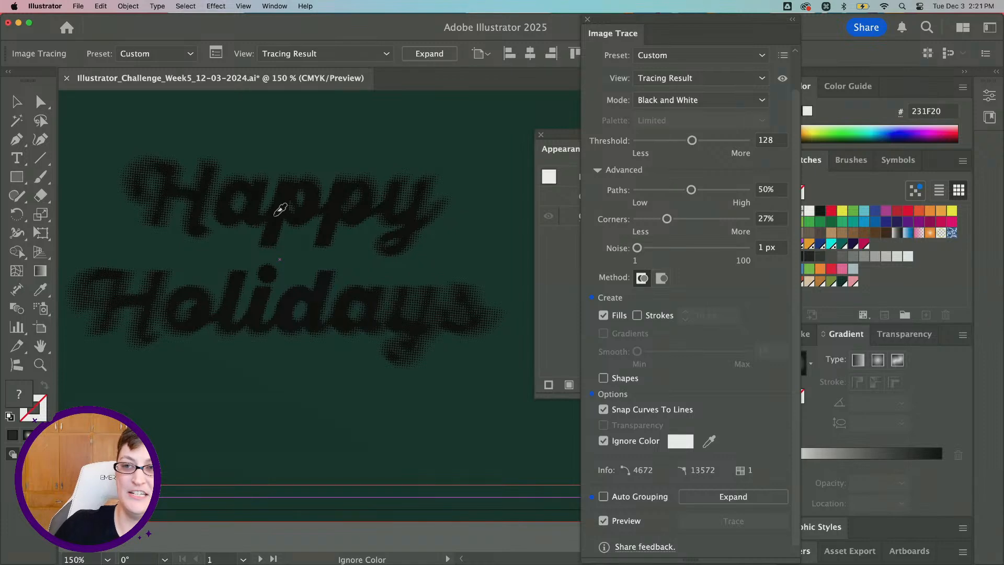
{"action": "left_click", "coordinate": [433, 232]}
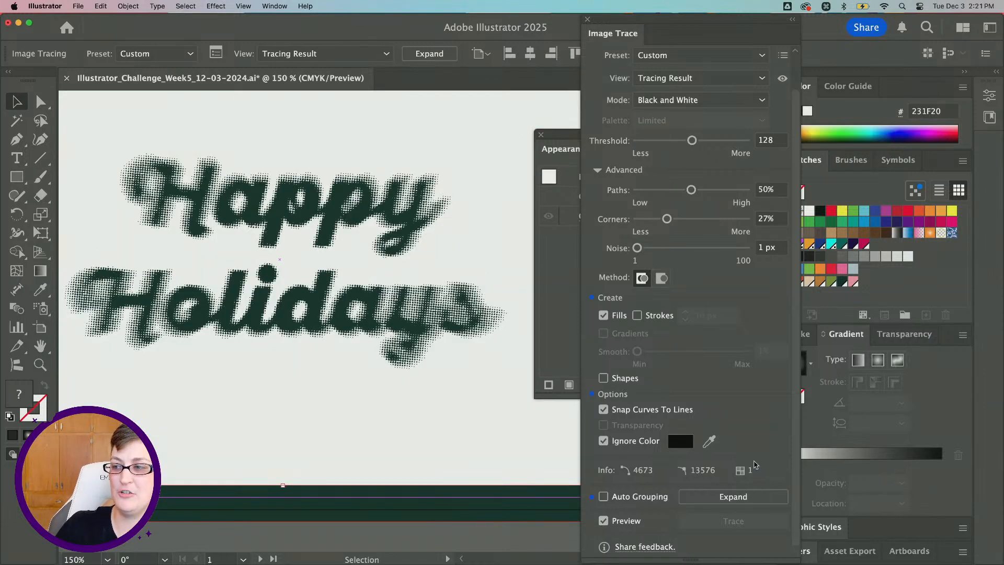
{"action": "left_click", "coordinate": [397, 139]}
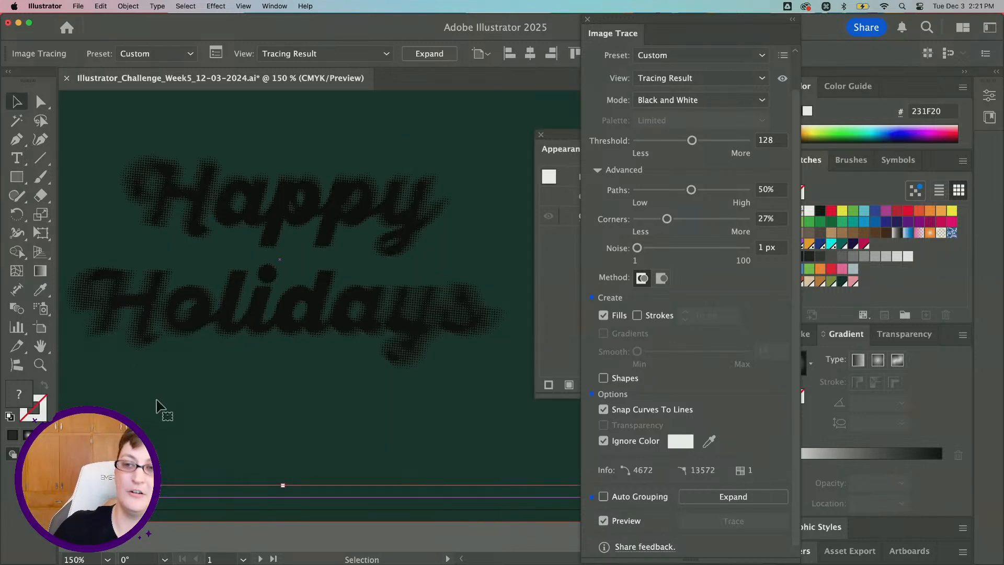
- Expand the Happy Holidays tracing into editable vector shapes over the green background
{"action": "key", "text": "alt"}
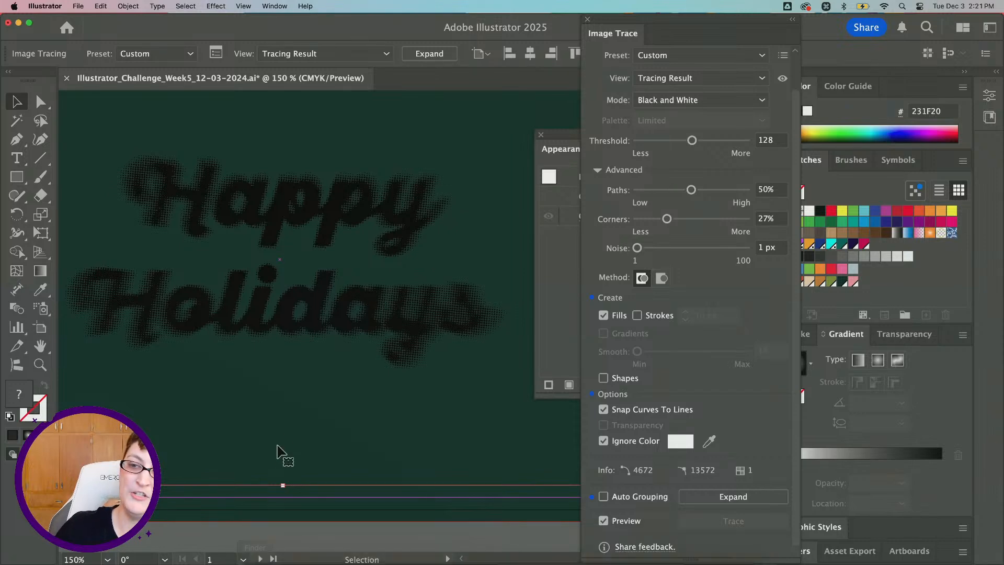
{"action": "key", "text": "alt"}
{"action": "scroll", "coordinate": [288, 313], "scroll_direction": "down", "scroll_amount": 1}
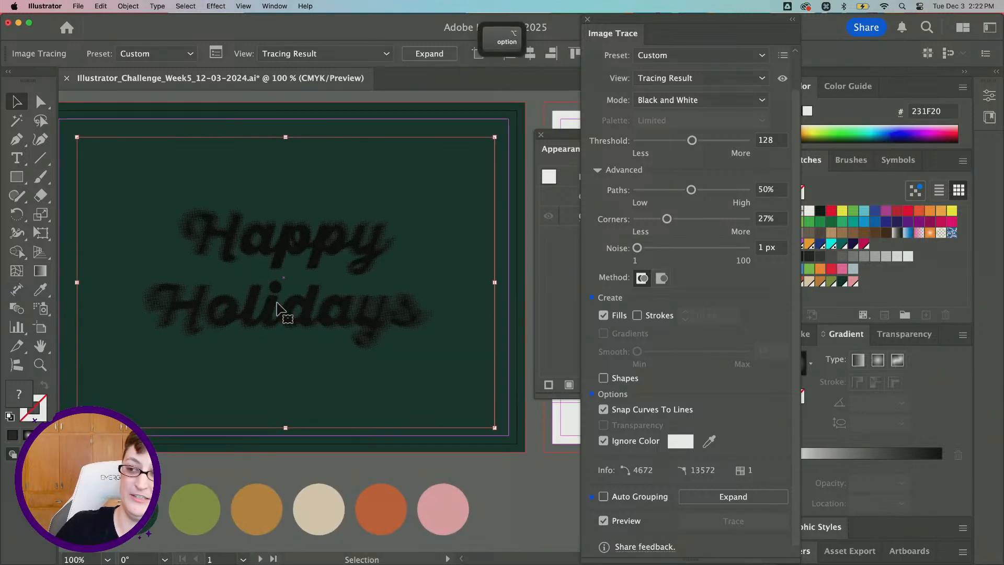
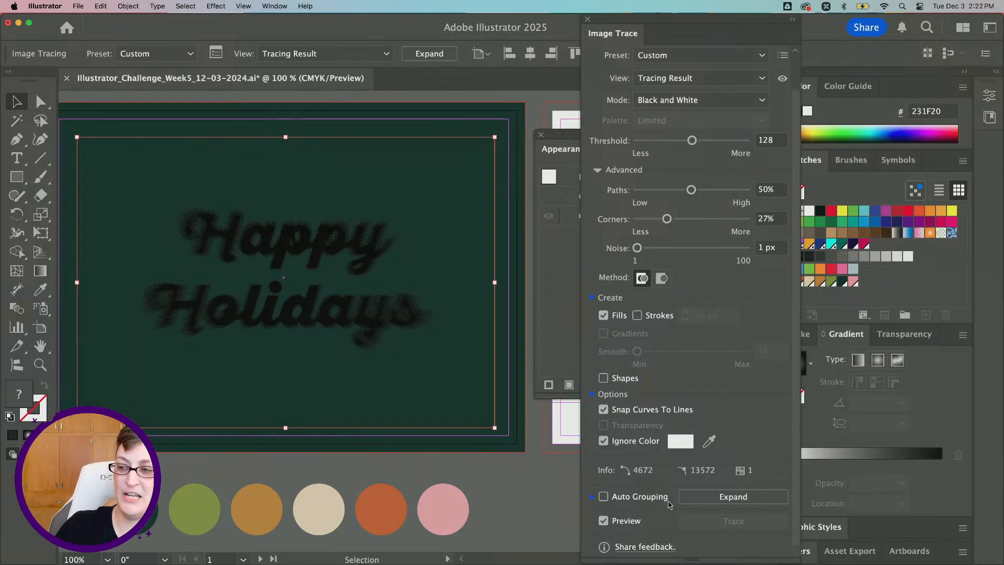
{"action": "left_click", "coordinate": [689, 498]}
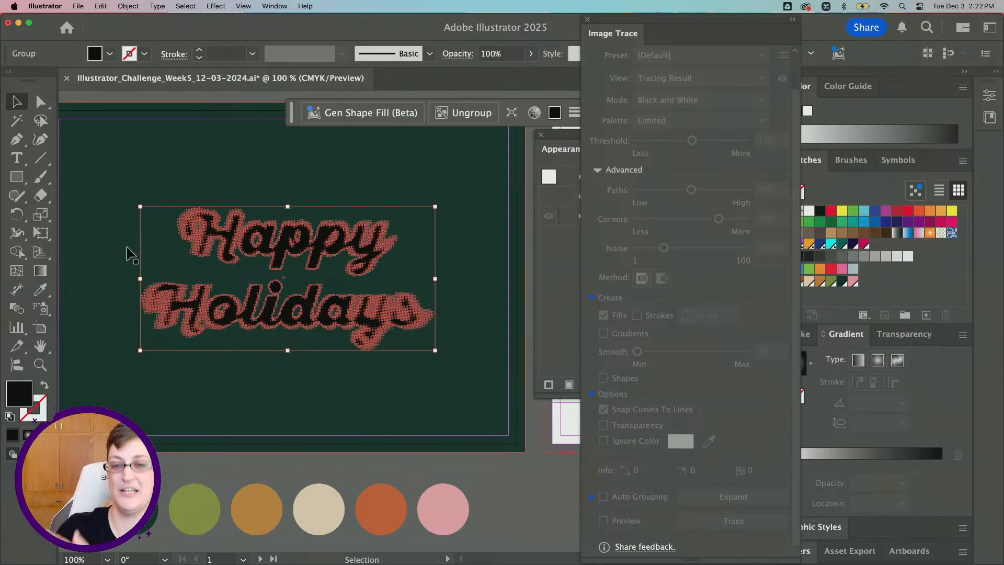
- Recolor the traced headline with the ochre C4802D sampled from the palette circles below the artboard and deselect it
{"action": "key", "text": "super+minus"}
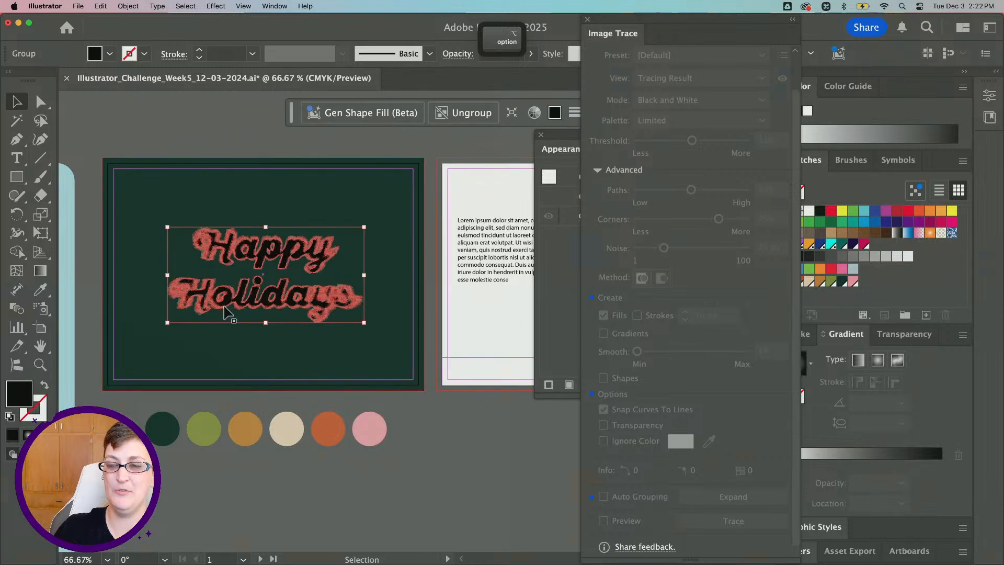
{"action": "key", "text": "super+equal"}
{"action": "key", "text": "super+equal"}
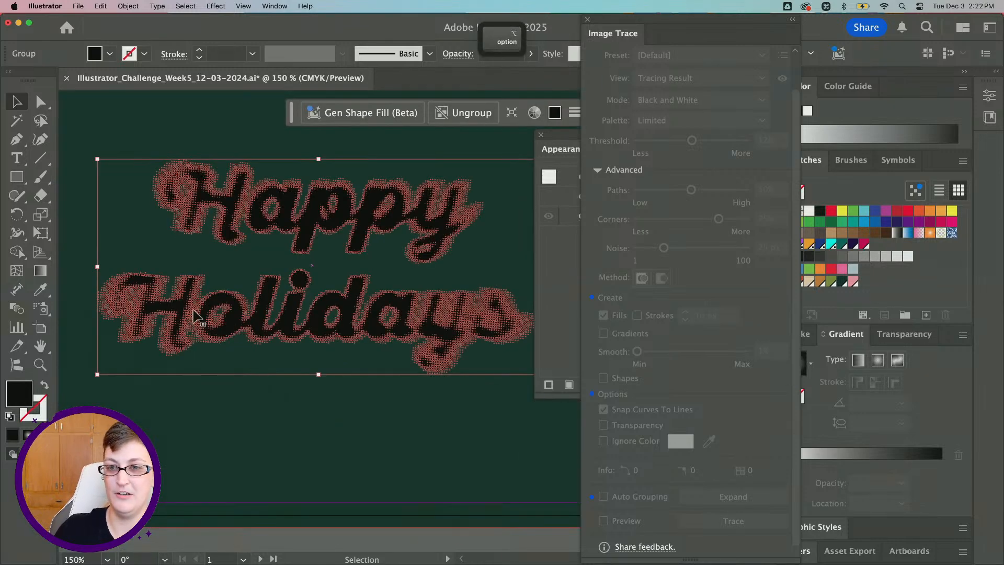
{"action": "left_click", "coordinate": [41, 290]}
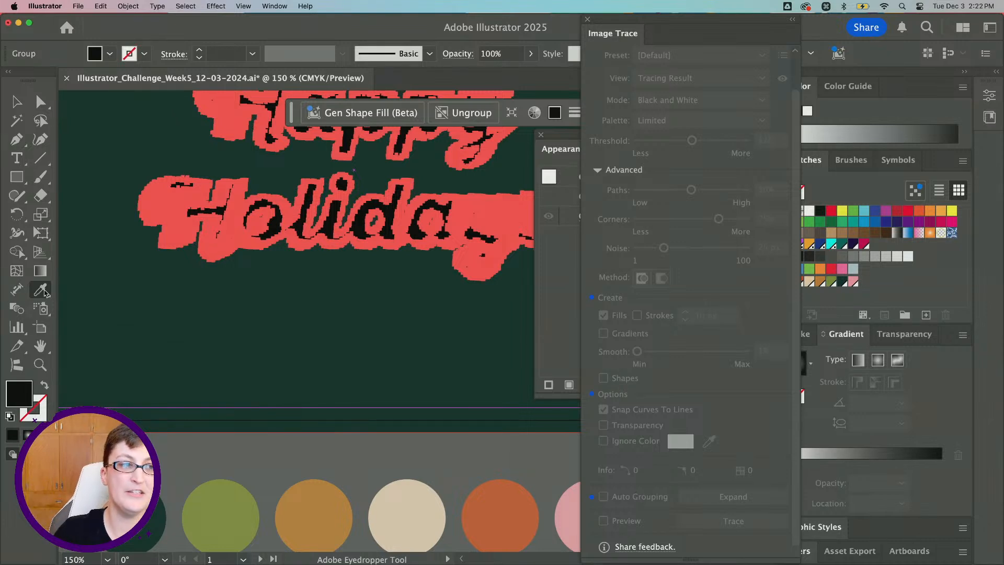
{"action": "left_click", "coordinate": [307, 489]}
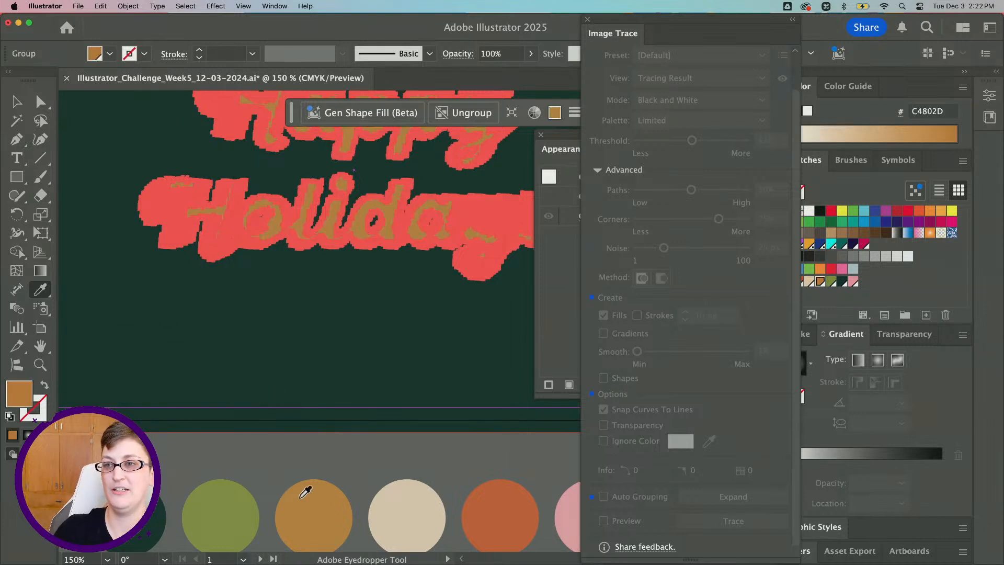
{"action": "key", "text": "v"}
{"action": "left_click", "coordinate": [344, 431]}
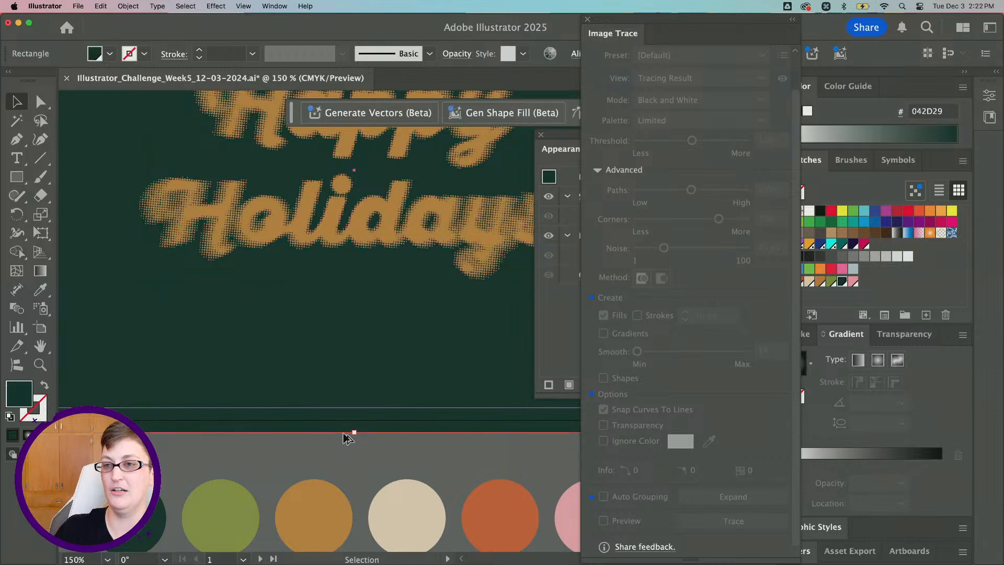
- Bring the green background rectangle's Appearance settings in front of the Image Trace settings
{"action": "scroll", "coordinate": [343, 434], "scroll_direction": "down", "scroll_amount": 2}
{"action": "scroll", "coordinate": [343, 434], "scroll_direction": "down", "scroll_amount": 2}
{"action": "scroll", "coordinate": [343, 434], "scroll_direction": "right", "scroll_amount": 1}
{"action": "scroll", "coordinate": [374, 380], "scroll_direction": "up", "scroll_amount": 1}
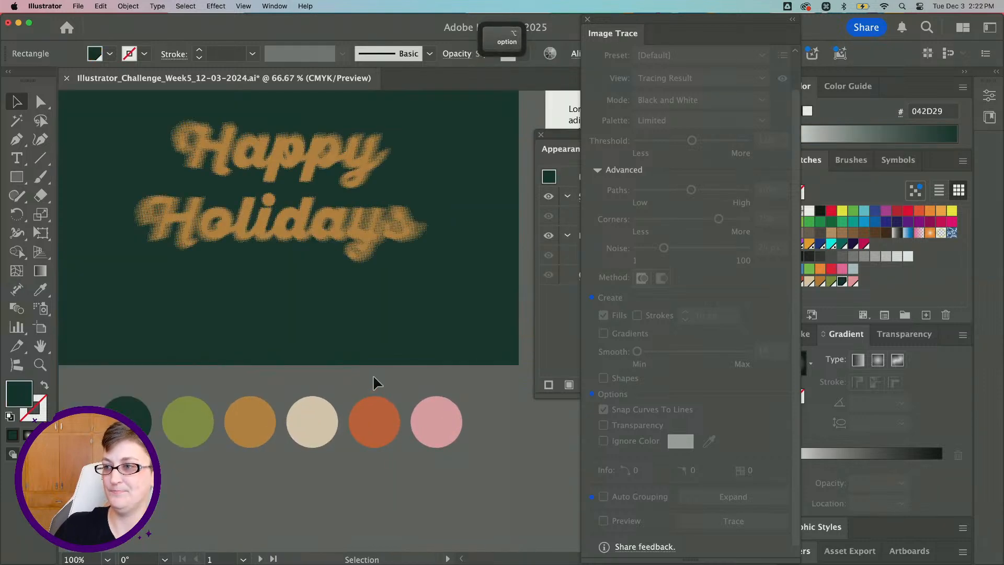
{"action": "left_click", "coordinate": [556, 351]}
{"action": "scroll", "coordinate": [215, 282], "scroll_direction": "down", "scroll_amount": 1}
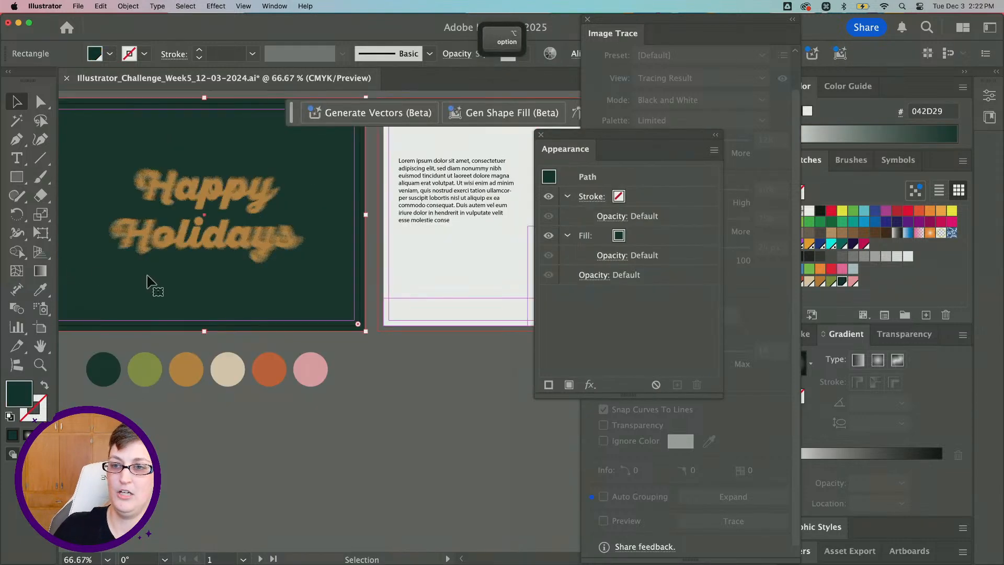
- Move the Appearance and Image Trace settings away from the front postcard so the whole headline is in view
{"action": "scroll", "coordinate": [144, 287], "scroll_direction": "up", "scroll_amount": 1}
{"action": "left_click_drag", "start_coordinate": [682, 131], "coordinate": [520, 158]}
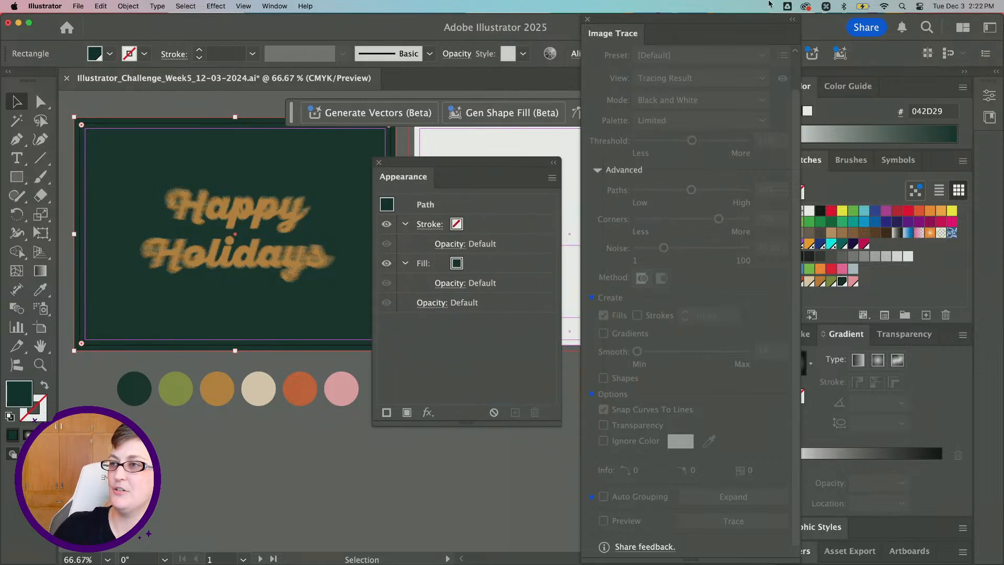
{"action": "left_click_drag", "start_coordinate": [720, 30], "coordinate": [728, 42]}
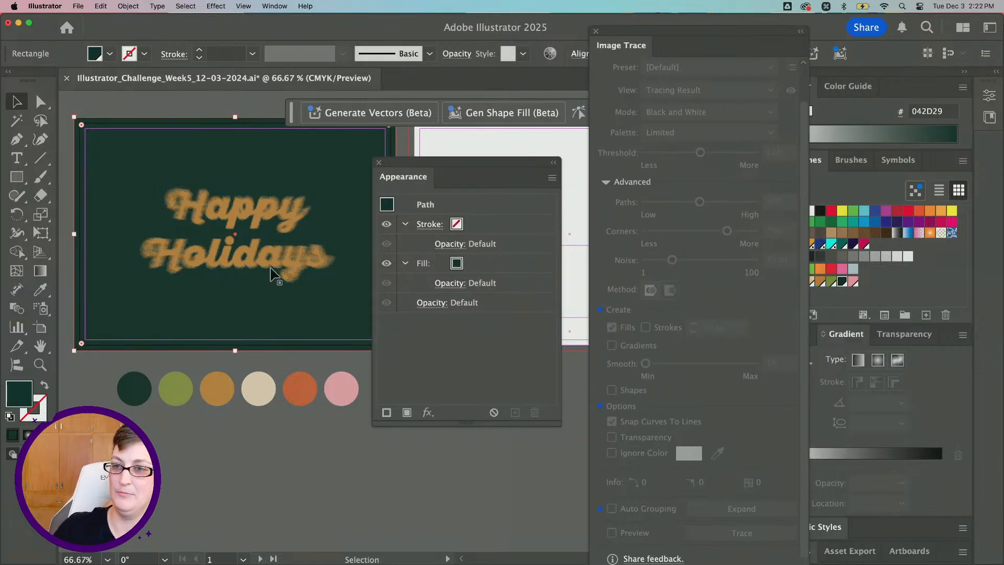
- Undo the headline's ochre recolor, expansion, ignored-color settings and latest tracing corners adjustments one after another
{"action": "left_click", "coordinate": [273, 272]}
{"action": "key", "text": "super+z"}
{"action": "key", "text": "super+z"}
{"action": "key", "text": "super+z"}
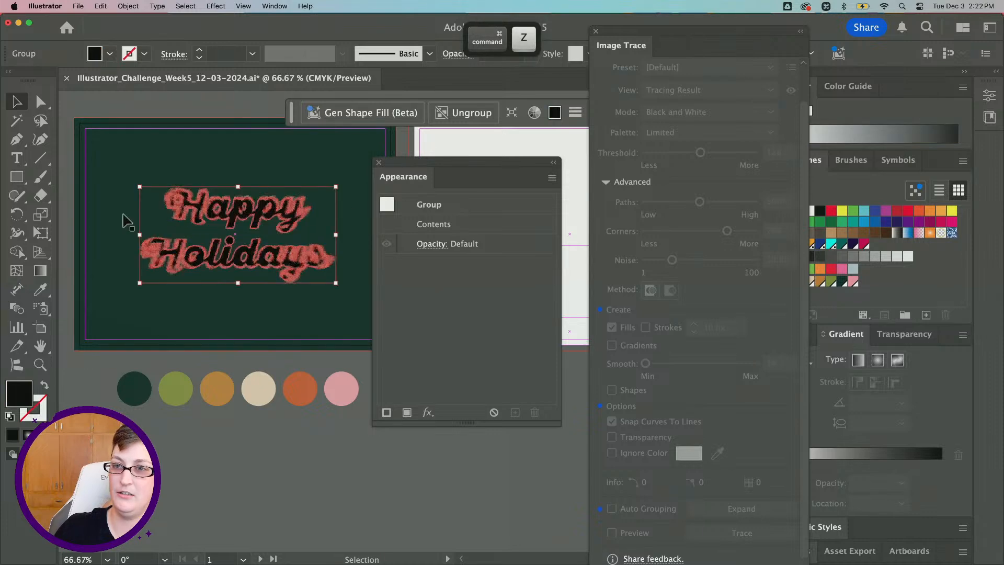
{"action": "key", "text": "super+z"}
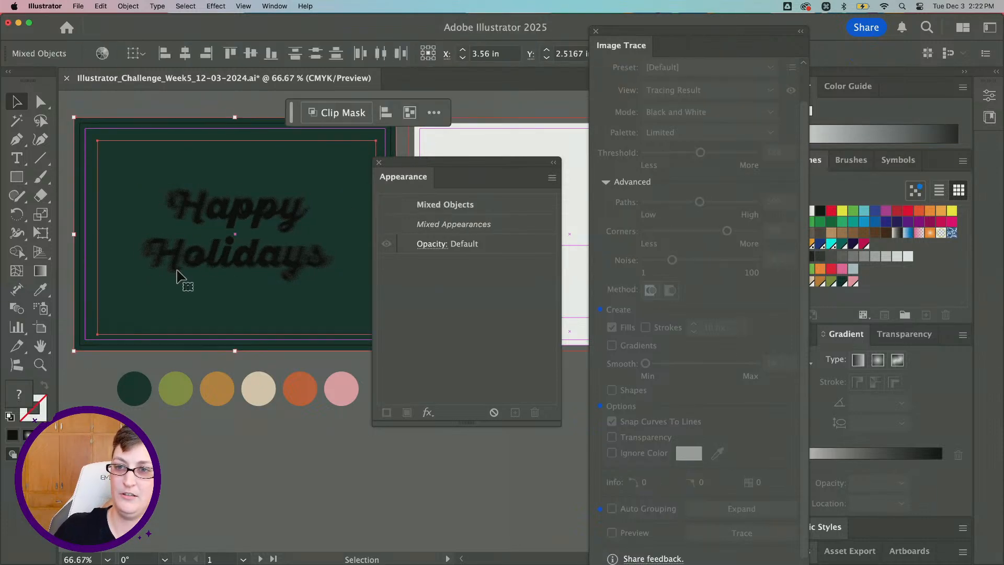
{"action": "key", "text": "super+z"}
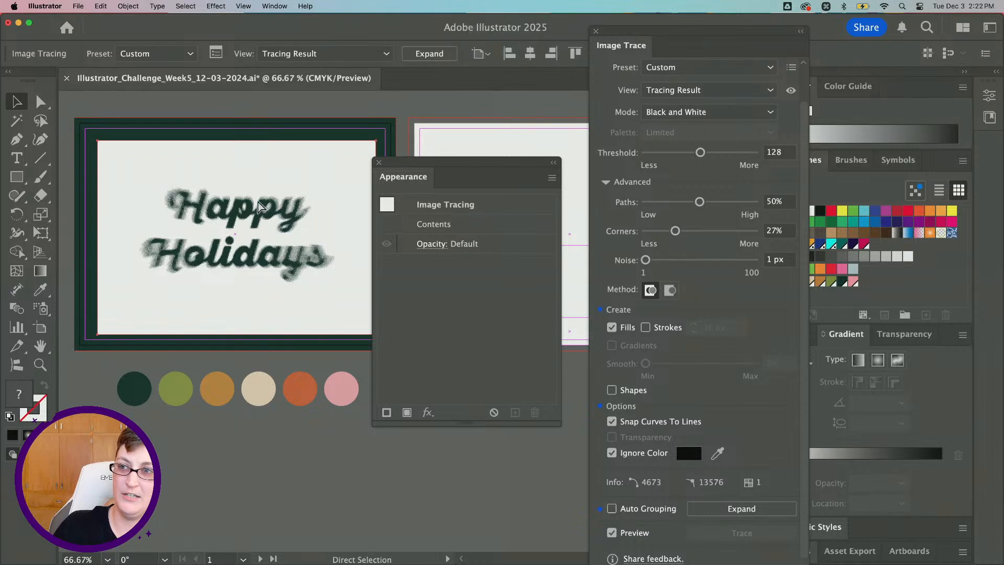
{"action": "key", "text": "super+z"}
{"action": "key", "text": "super+z"}
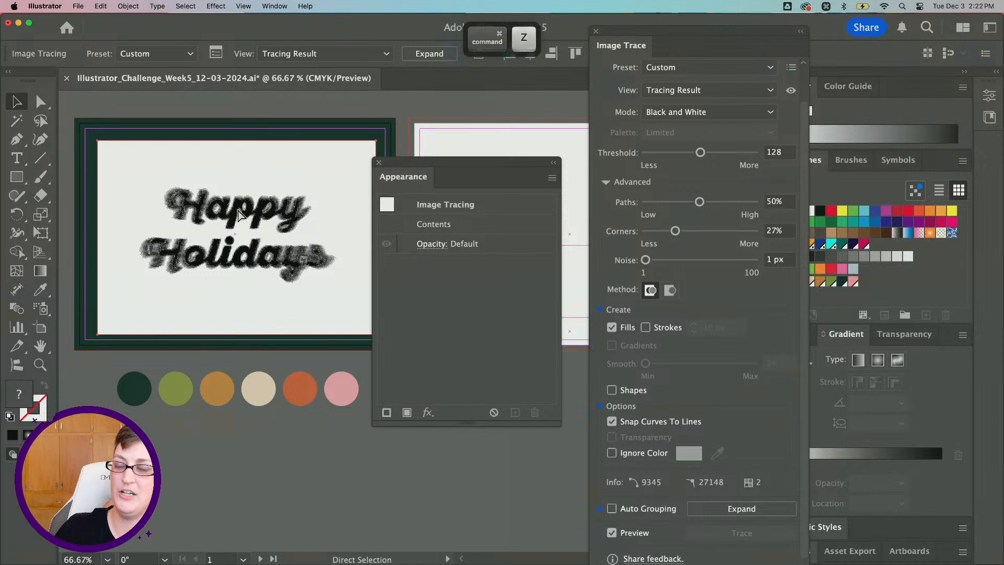
{"action": "key", "text": "super+z"}
{"action": "key", "text": "a"}
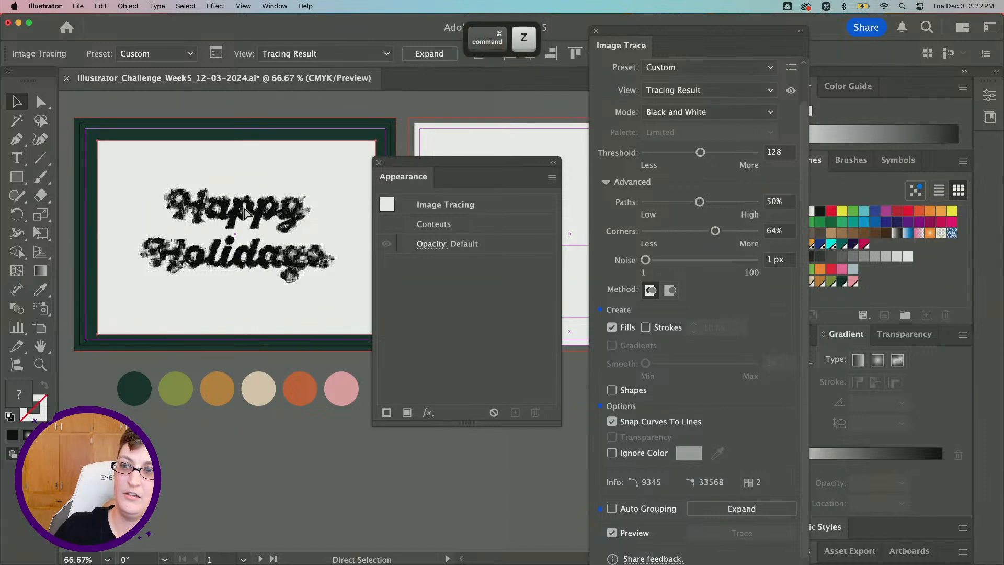
{"action": "key", "text": "super+z"}
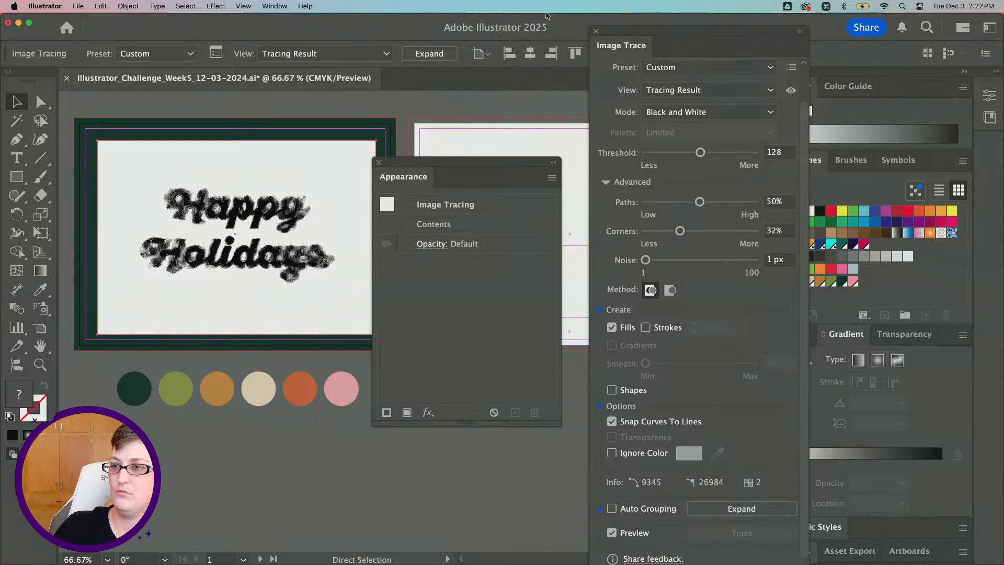
- Redo the undone tracing settings, expansion and ochre recolor of the headline
{"action": "key", "text": "super+shift+z"}
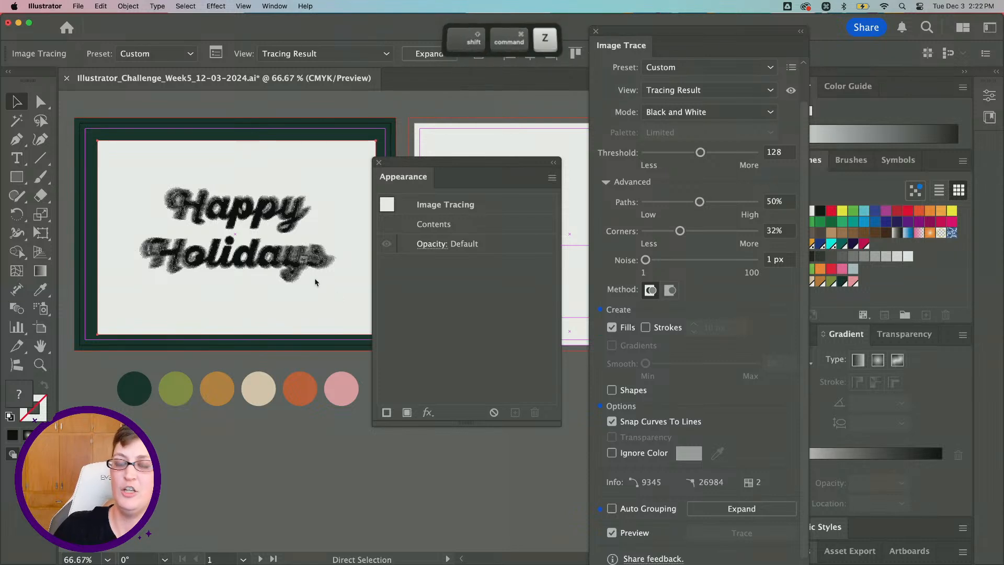
{"action": "key", "text": "super+shift+z"}
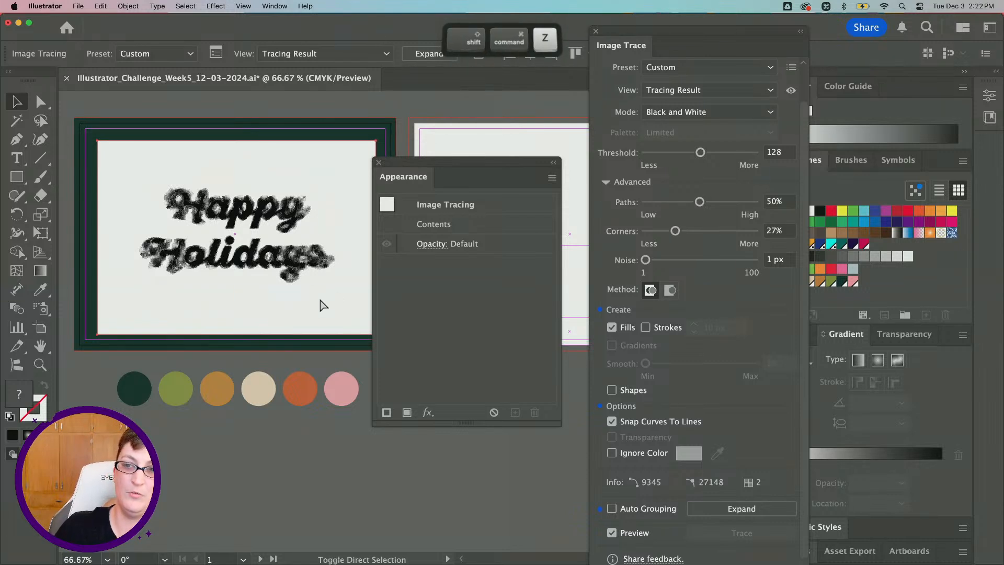
{"action": "key", "text": "super+shift+z"}
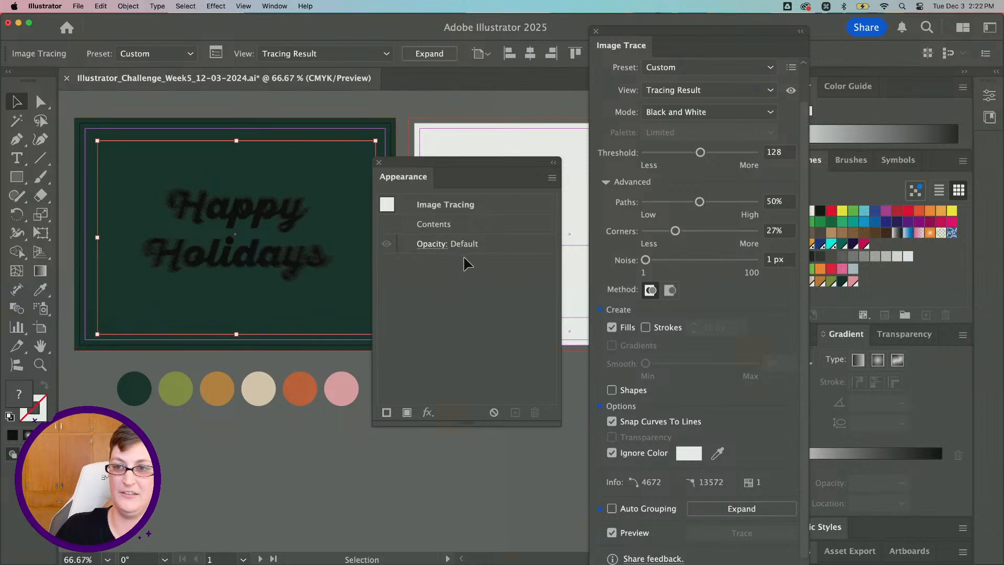
{"action": "key", "text": "super+shift+z"}
{"action": "key", "text": "super+shift+z"}
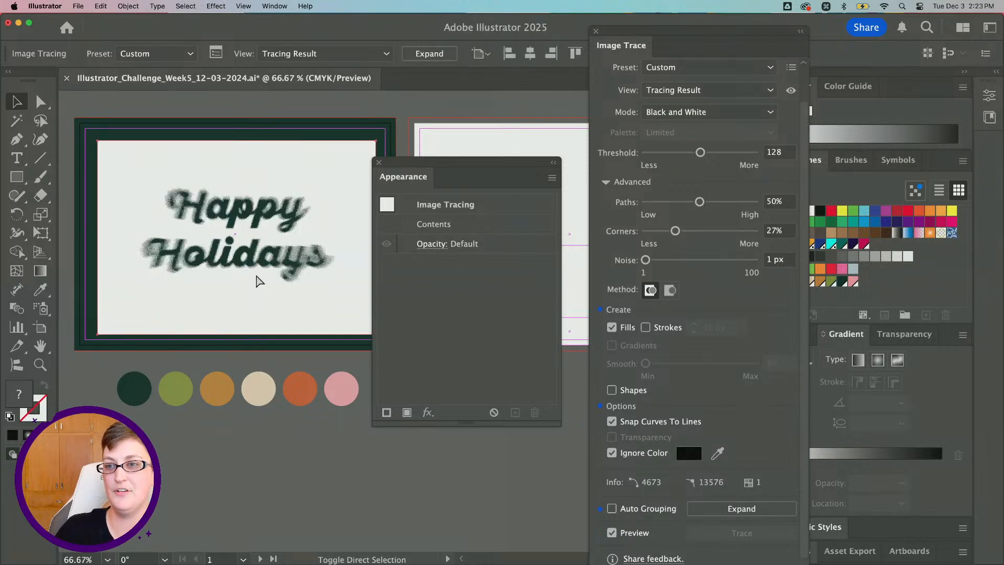
{"action": "left_click", "coordinate": [428, 412]}
{"action": "mouse_move", "coordinate": [433, 421]}
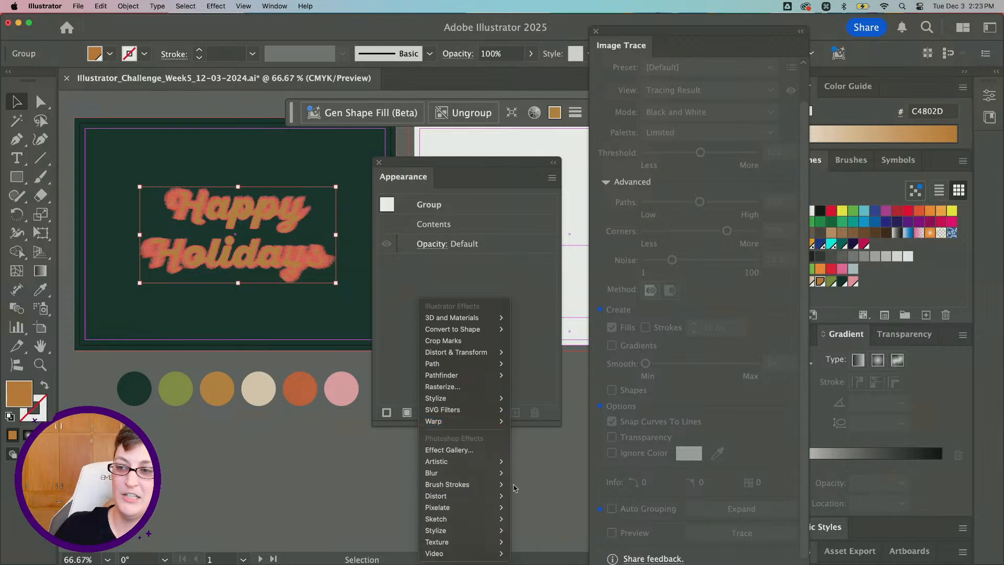
{"action": "mouse_move", "coordinate": [469, 425]}
{"action": "left_click", "coordinate": [531, 504]}
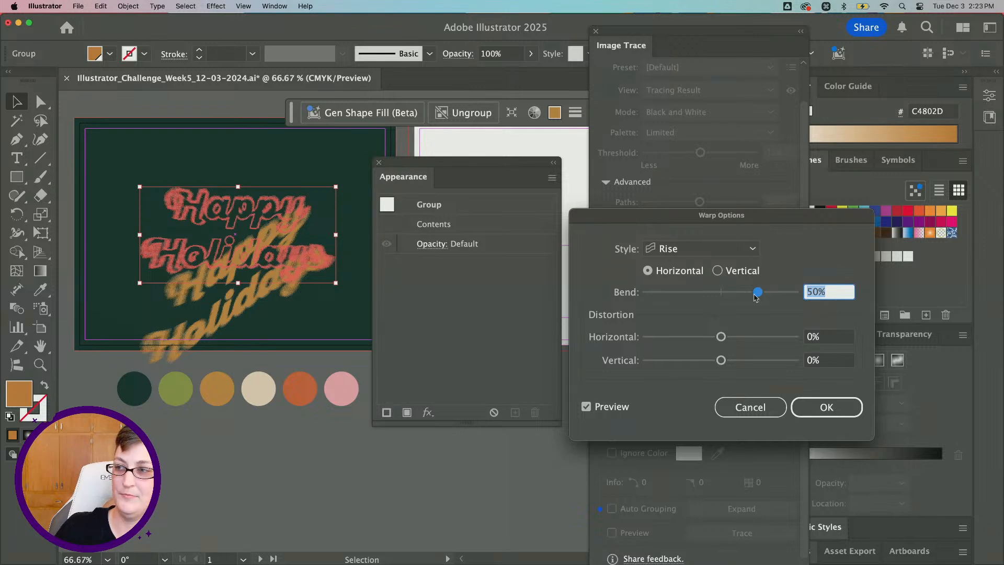
{"action": "key", "text": "alt"}
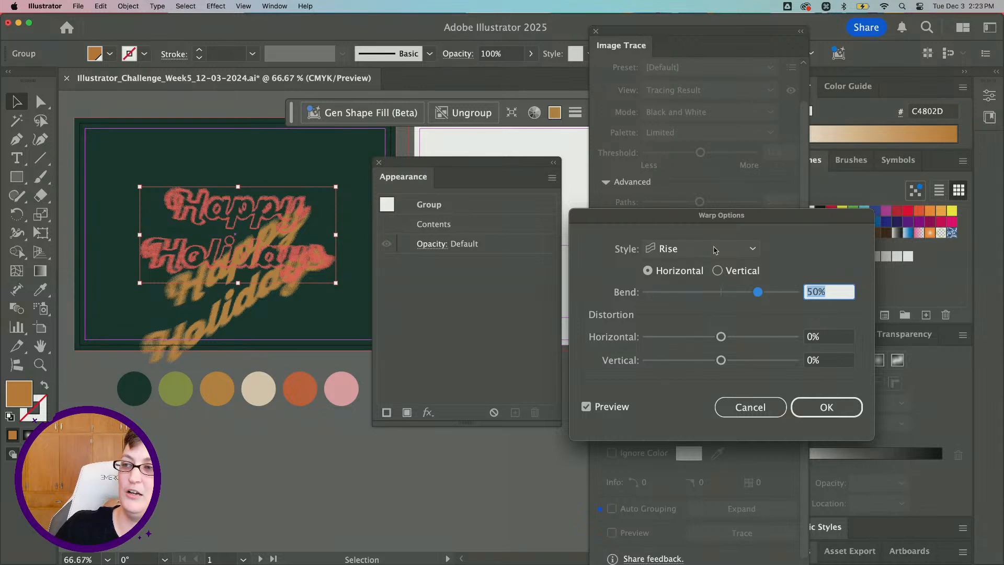
{"action": "left_click", "coordinate": [751, 407]}
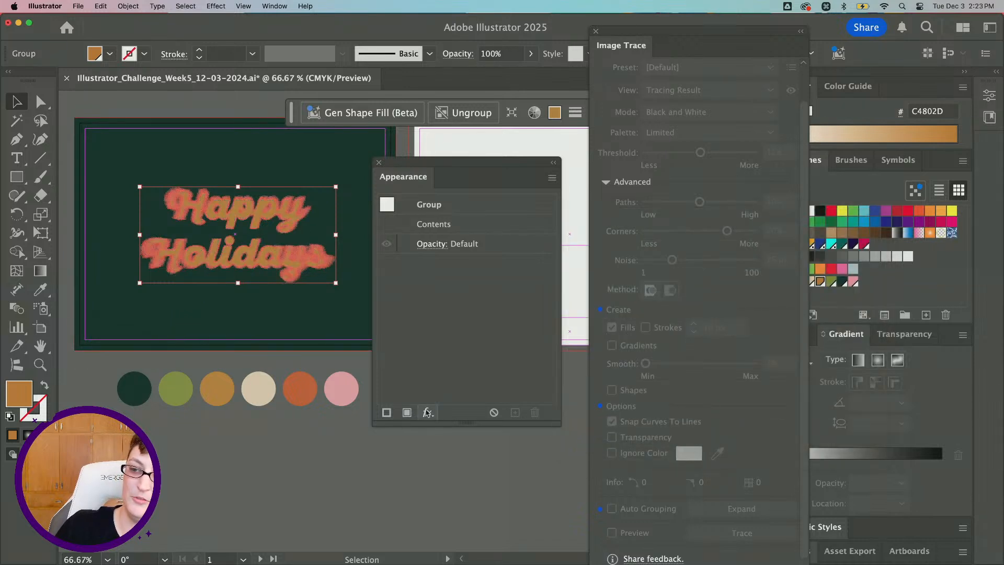
- Apply a Warp effect to the headline group with the Rise style and a horizontal bend of 13%, and deselect it
{"action": "left_click", "coordinate": [426, 413]}
{"action": "mouse_move", "coordinate": [486, 421]}
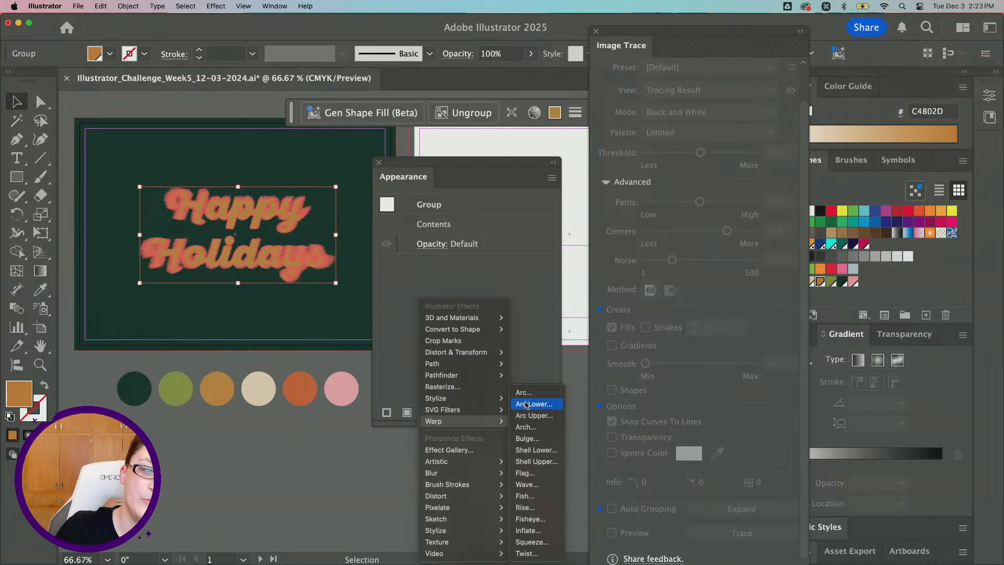
{"action": "left_click", "coordinate": [525, 393]}
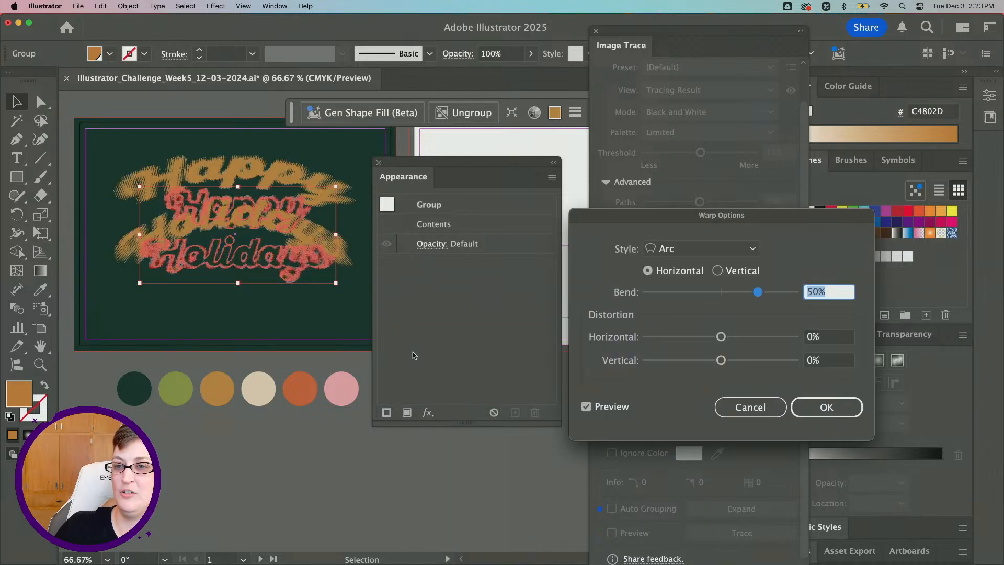
{"action": "left_click", "coordinate": [683, 247]}
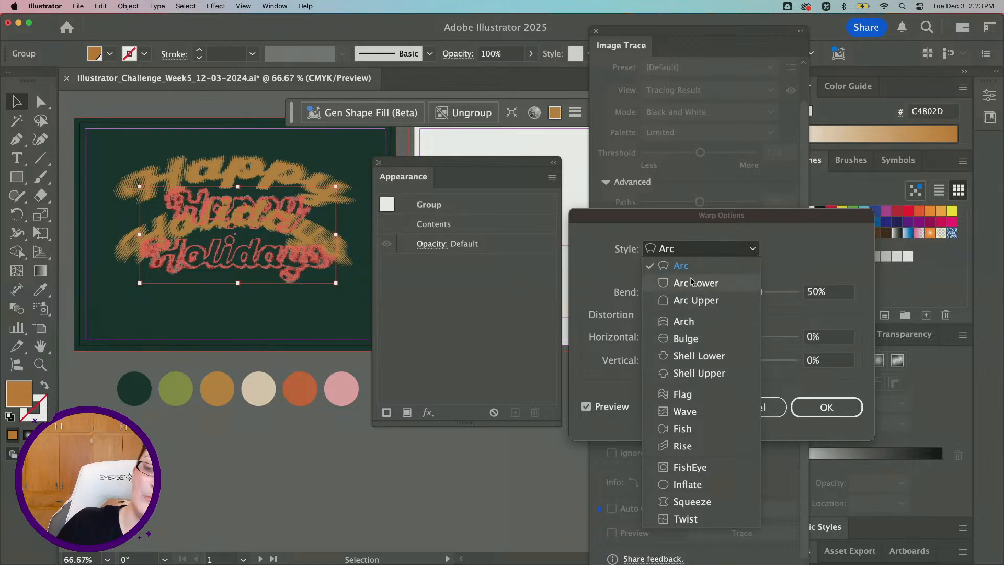
{"action": "left_click", "coordinate": [682, 446]}
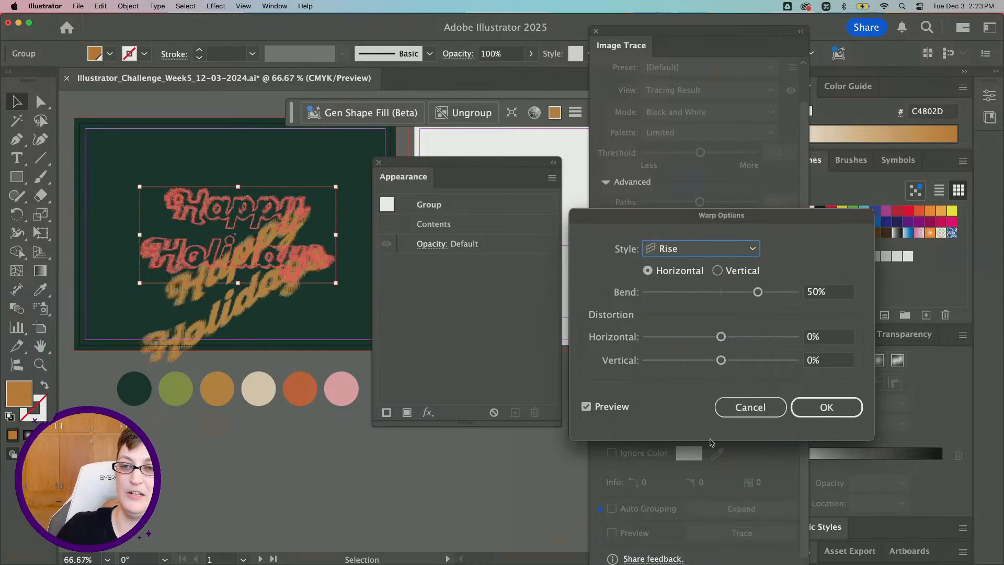
{"action": "left_click_drag", "start_coordinate": [758, 292], "coordinate": [711, 294]}
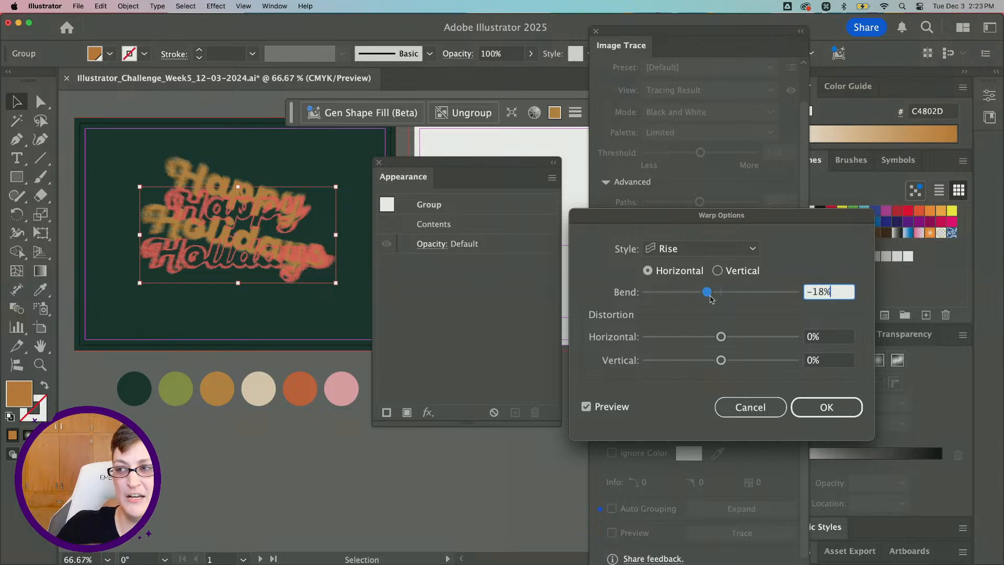
{"action": "left_click_drag", "start_coordinate": [716, 294], "coordinate": [732, 294]}
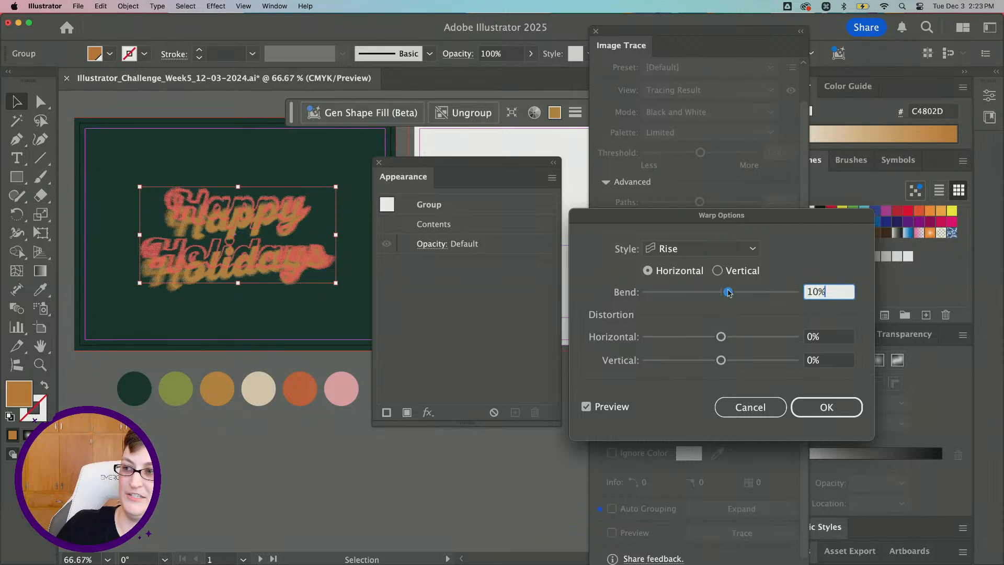
{"action": "left_click", "coordinate": [832, 408]}
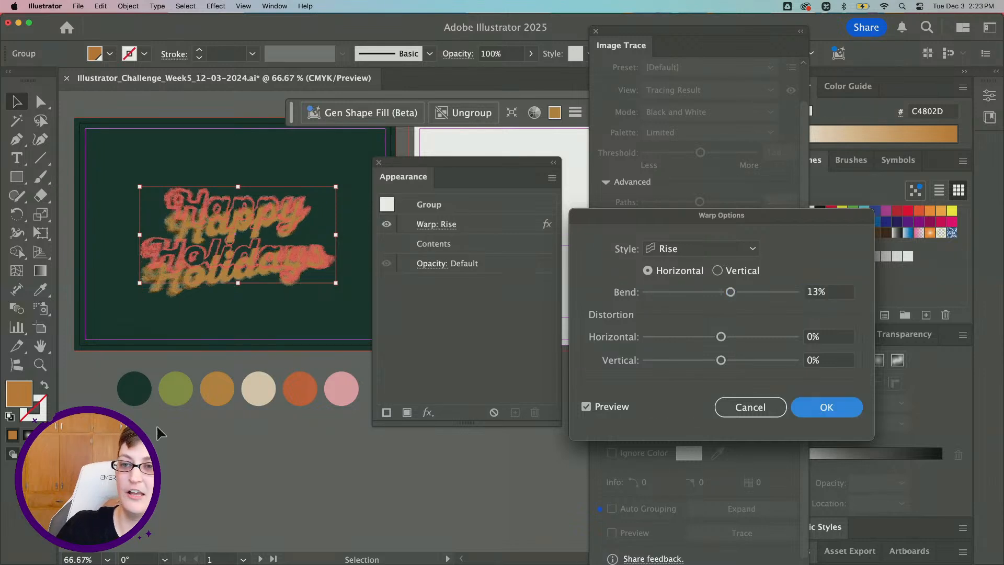
{"action": "left_click", "coordinate": [204, 461]}
- Close the Image Trace settings and move the Appearance settings clear of the front postcard
{"action": "key", "text": "super+equal"}
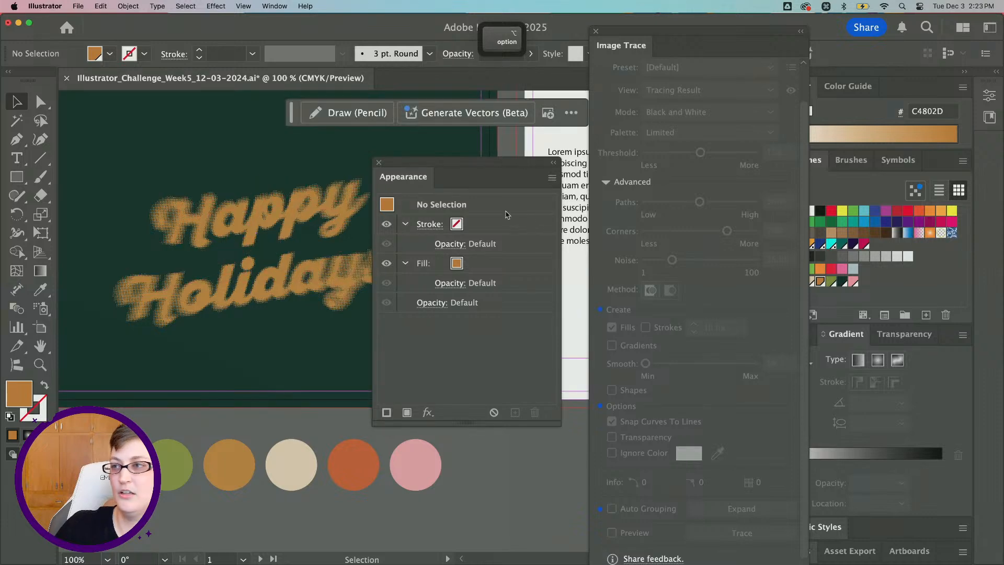
{"action": "left_click", "coordinate": [596, 31]}
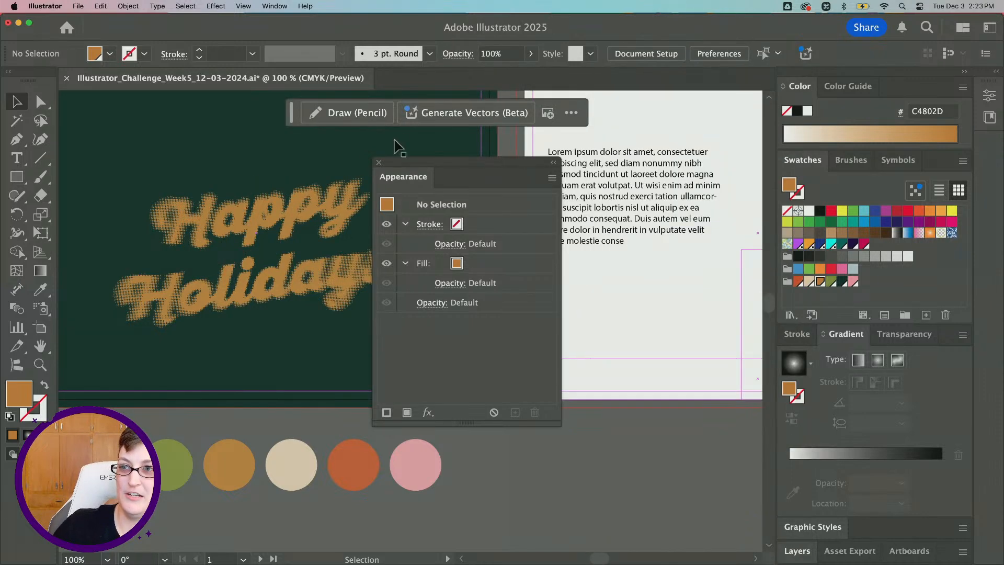
{"action": "left_click_drag", "start_coordinate": [393, 164], "coordinate": [595, 194]}
{"action": "scroll", "coordinate": [241, 205], "scroll_direction": "down", "scroll_amount": 1}
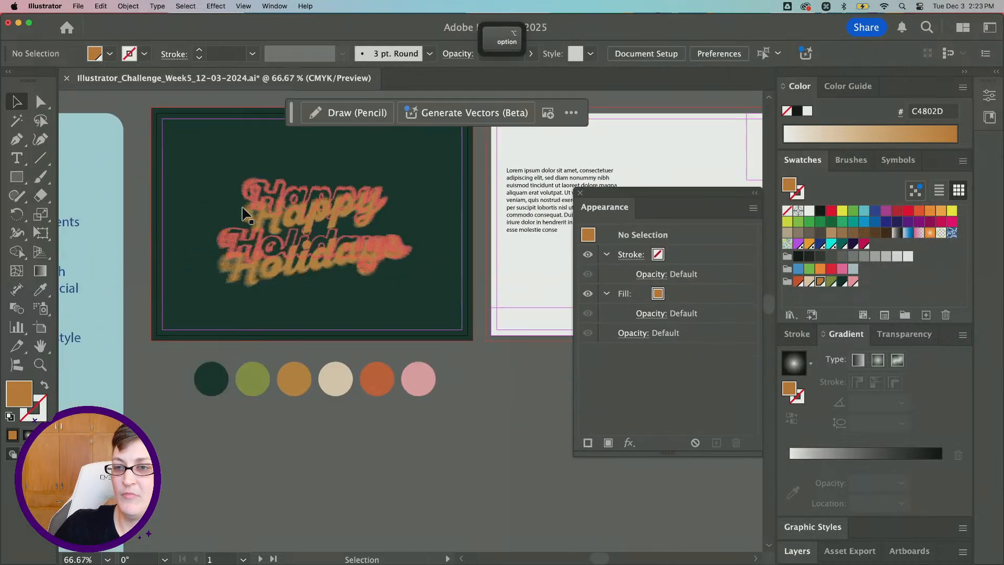
- Enlarge the warped Happy Holidays headline to fill more of the postcard's width and deselect it
{"action": "left_click", "coordinate": [317, 212]}
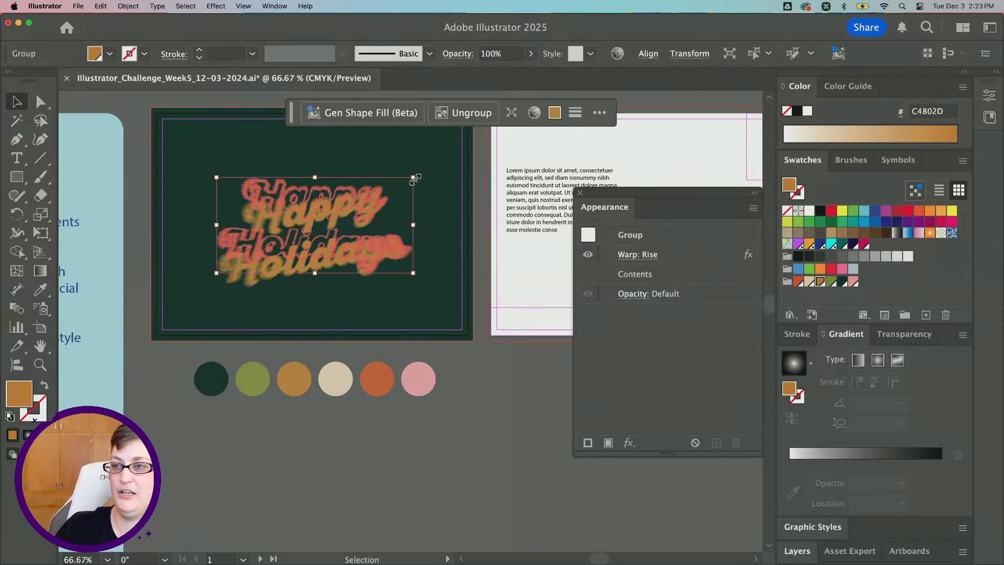
{"action": "mouse_move", "coordinate": [415, 180]}
{"action": "left_mouse_down"}
{"action": "mouse_move", "coordinate": [433, 164]}
{"action": "mouse_move", "coordinate": [440, 177]}
{"action": "left_mouse_up"}
{"action": "left_click", "coordinate": [475, 437]}
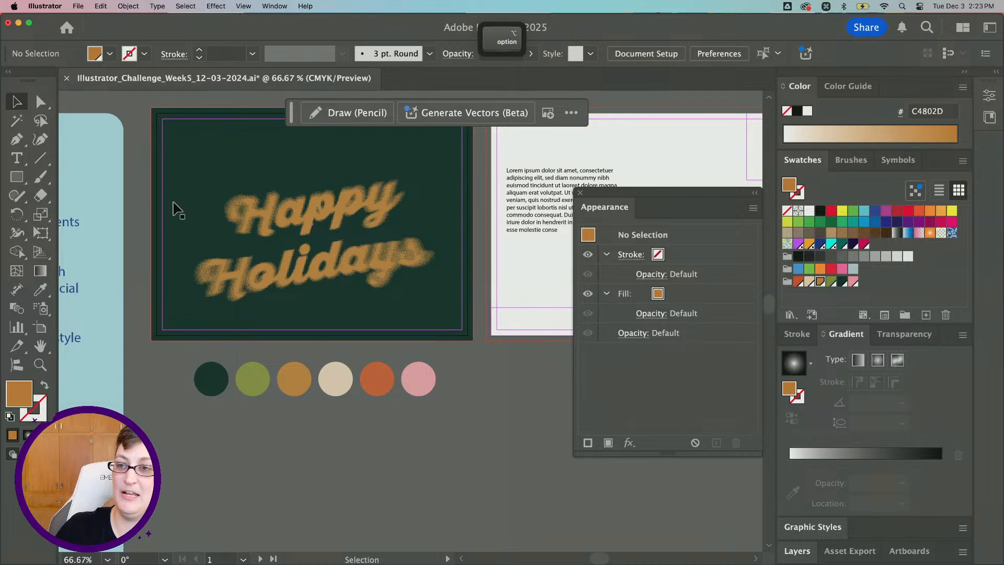
- Draw a closed shape with the Pen tool over the front postcard's upper-left corner, with an S-curved diagonal edge, and fill it black
{"action": "scroll", "coordinate": [178, 209], "scroll_direction": "up", "scroll_amount": 3}
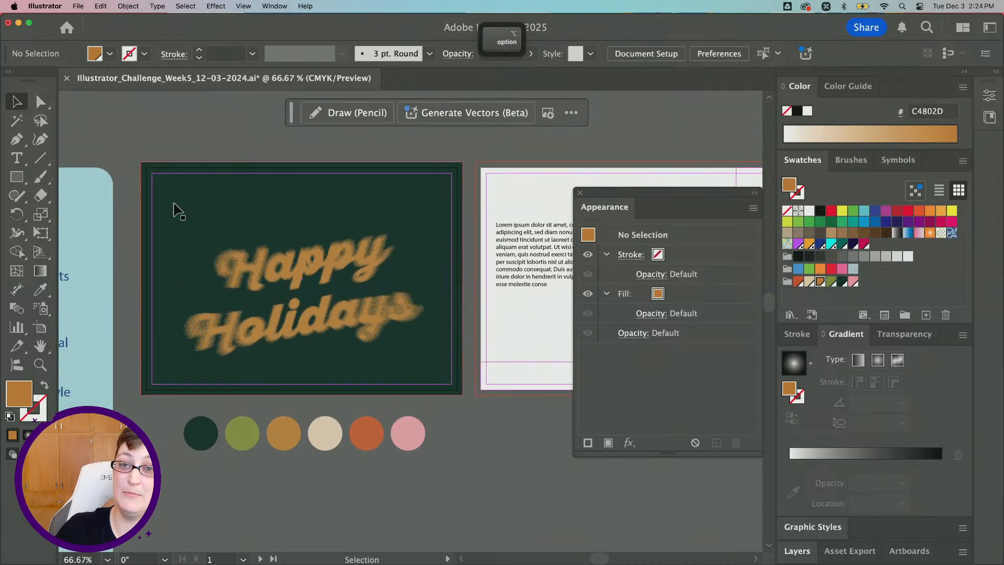
{"action": "left_click", "coordinate": [16, 139]}
{"action": "mouse_move", "coordinate": [343, 155]}
{"action": "left_mouse_down"}
{"action": "mouse_move", "coordinate": [346, 230]}
{"action": "mouse_move", "coordinate": [345, 171]}
{"action": "left_mouse_up"}
{"action": "left_click_drag", "start_coordinate": [125, 310], "coordinate": [122, 357]}
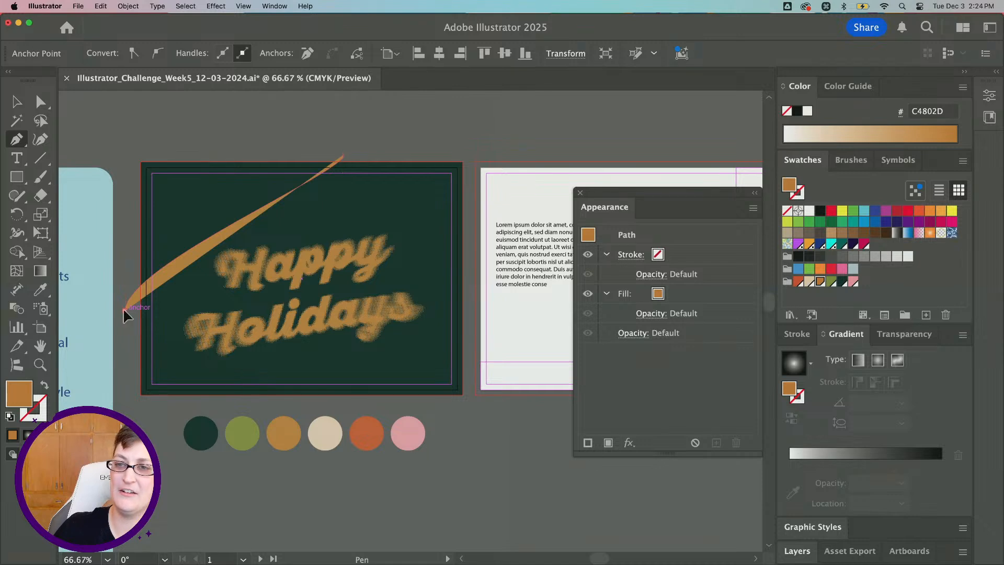
{"action": "left_click_drag", "start_coordinate": [125, 310], "coordinate": [126, 153]}
{"action": "left_click", "coordinate": [125, 151]}
{"action": "left_click", "coordinate": [344, 154]}
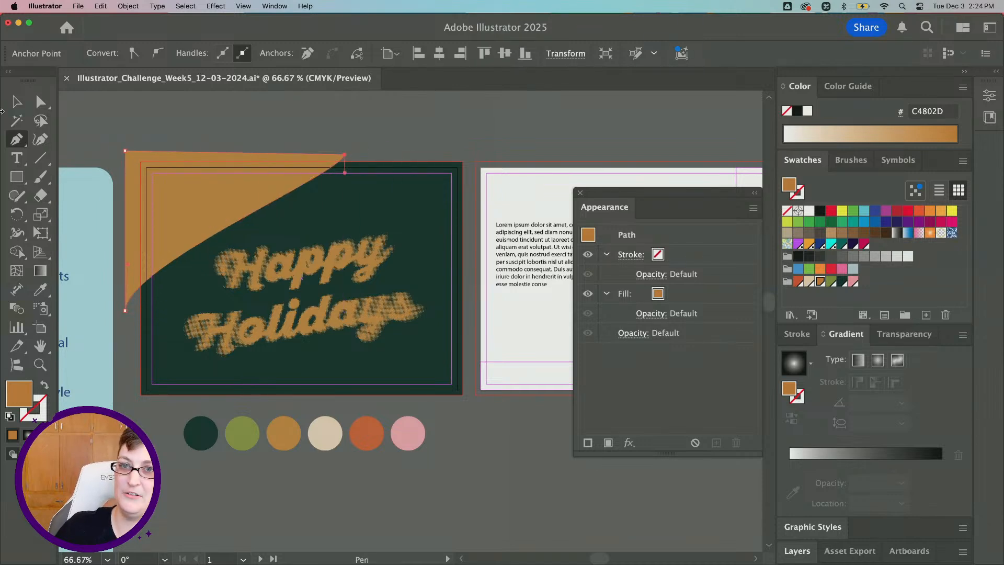
{"action": "left_click", "coordinate": [17, 102]}
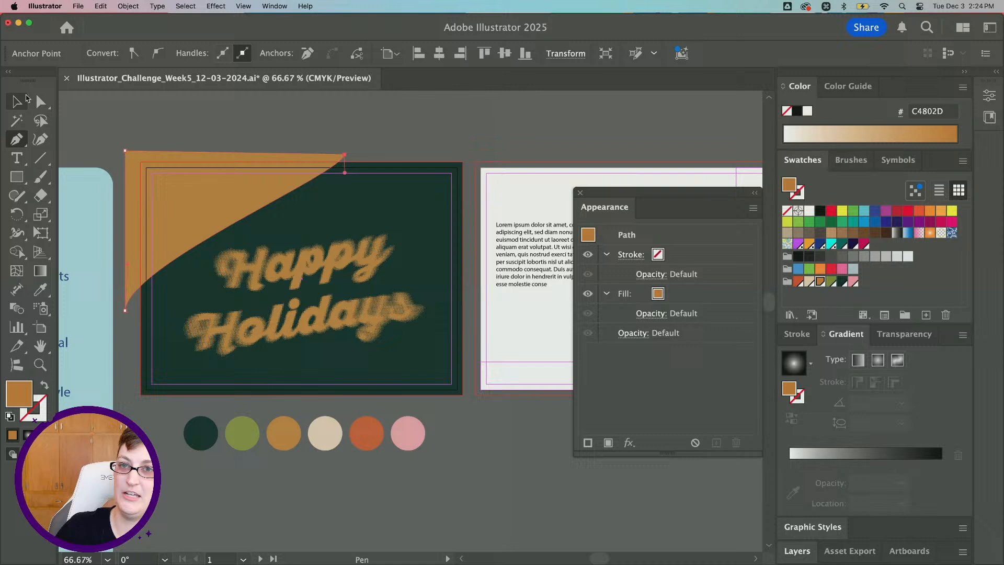
{"action": "left_click", "coordinate": [821, 212]}
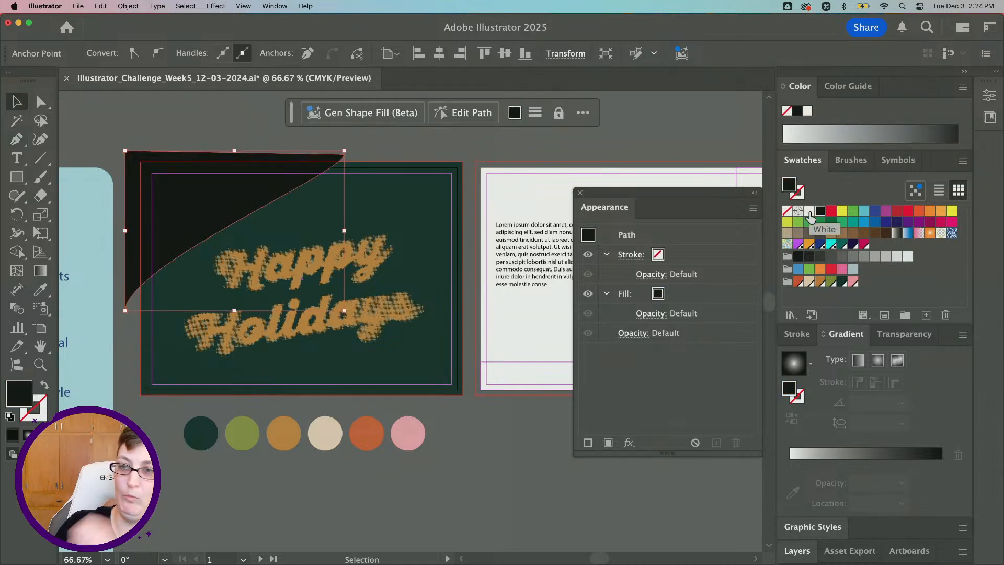
- Apply a Gaussian Blur effect with a radius of about 57.6 pixels to the black corner shape
{"action": "left_click", "coordinate": [215, 7]}
{"action": "left_click", "coordinate": [216, 6]}
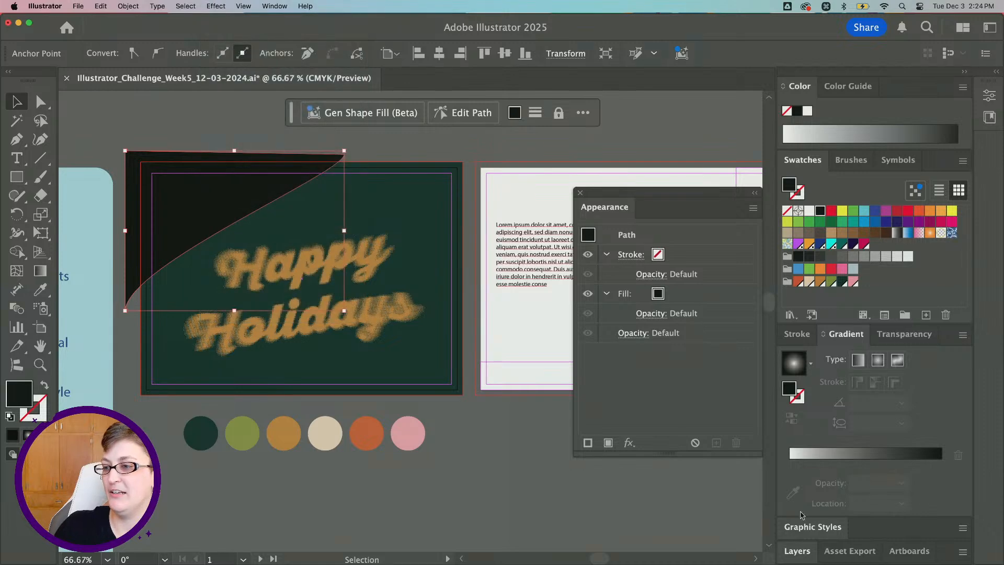
{"action": "left_click", "coordinate": [629, 443]}
{"action": "mouse_move", "coordinate": [653, 480]}
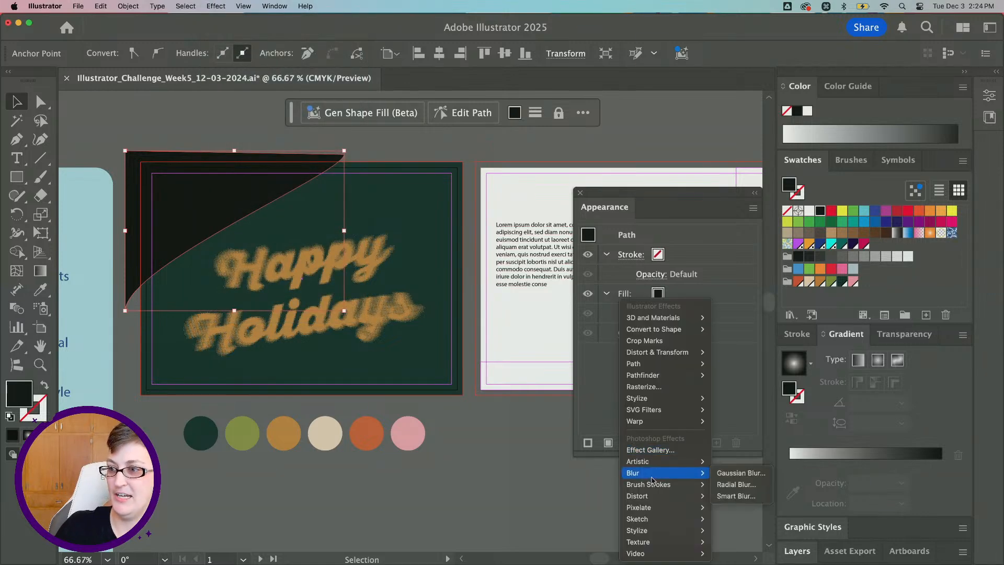
{"action": "left_click", "coordinate": [730, 474]}
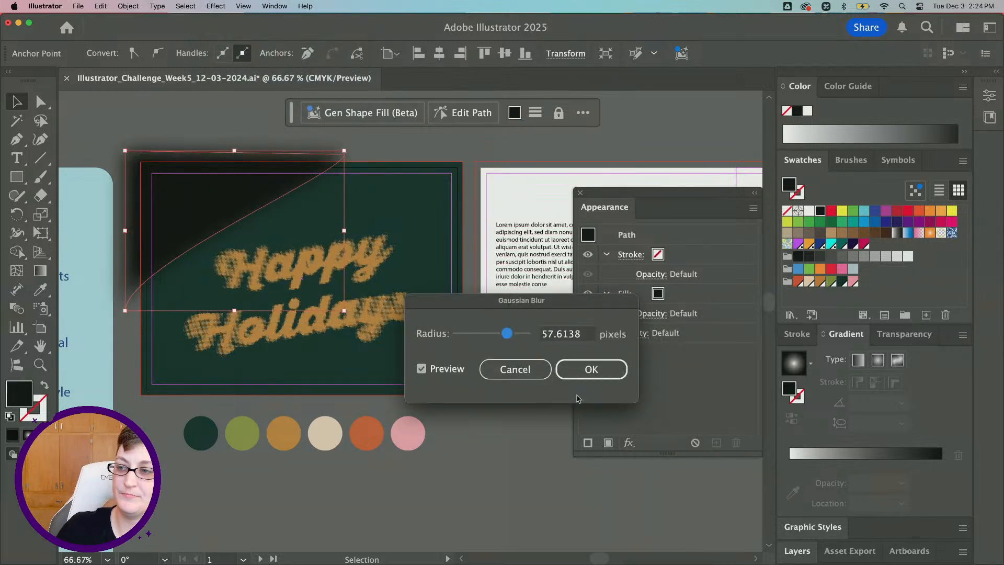
{"action": "left_click", "coordinate": [574, 372]}
- Add a Rasterize effect to the blurred corner shape with CMYK color, High (300 ppi) resolution and a white background
{"action": "left_click", "coordinate": [630, 443]}
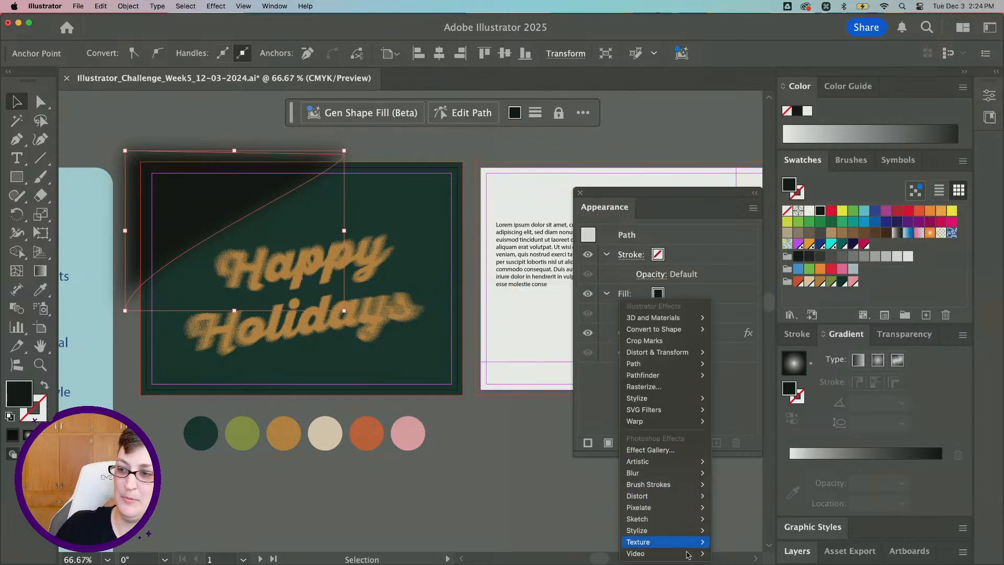
{"action": "mouse_move", "coordinate": [663, 487]}
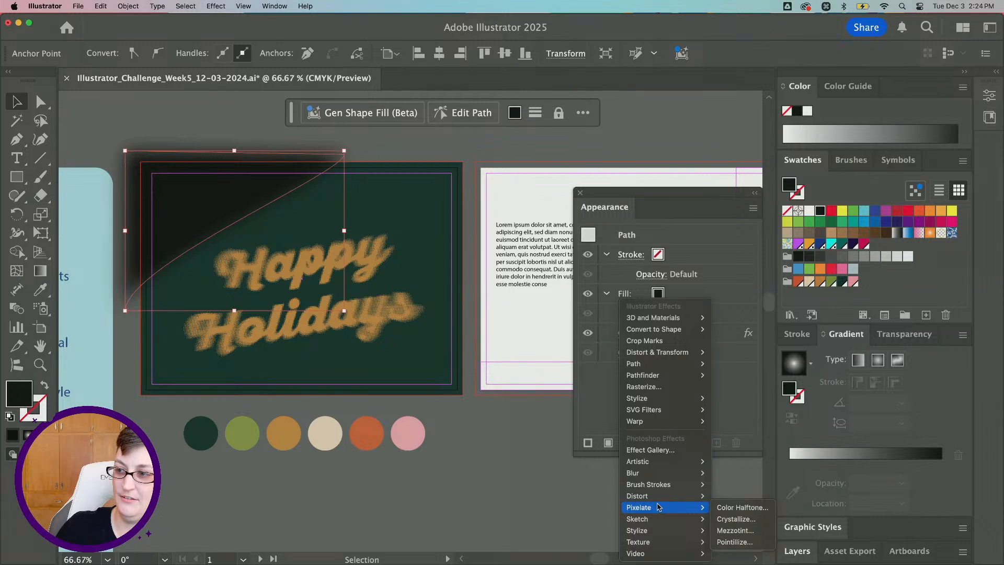
{"action": "left_click", "coordinate": [643, 391]}
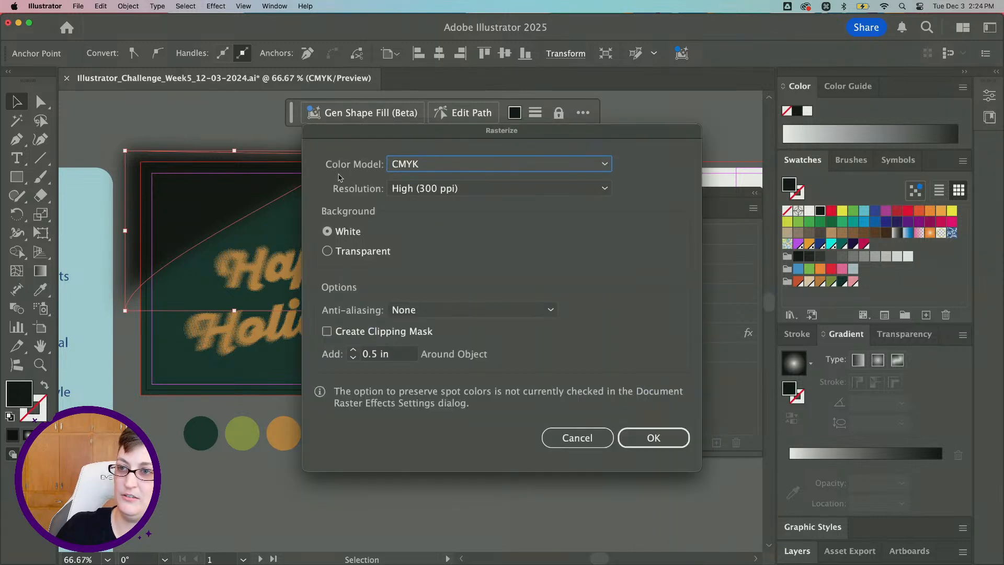
{"action": "left_click", "coordinate": [643, 434]}
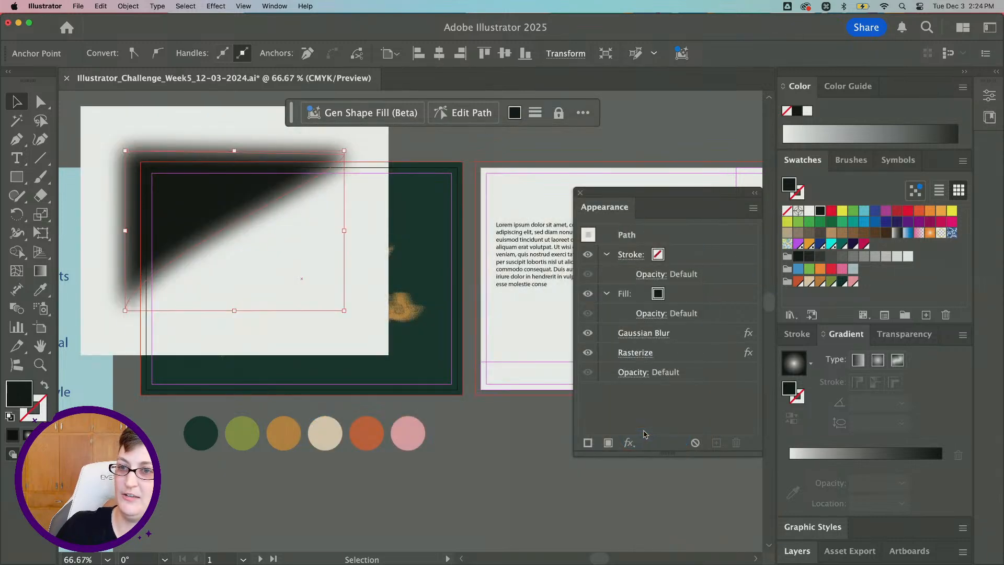
- Add a Color Halftone effect to the corner shape with a maximum radius of 5 pixels and all four channel angles at 5
{"action": "left_click", "coordinate": [629, 443]}
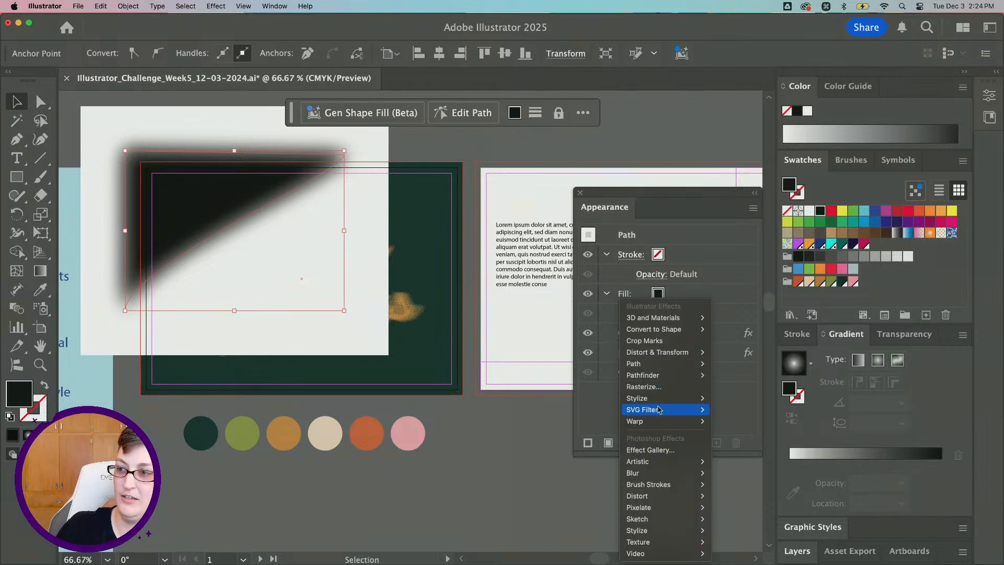
{"action": "mouse_move", "coordinate": [674, 507]}
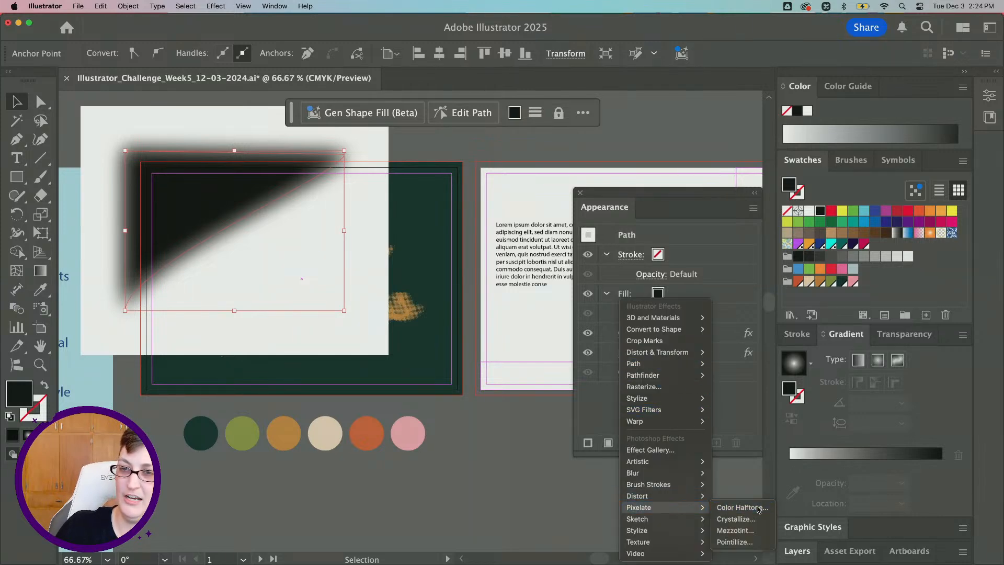
{"action": "left_click", "coordinate": [756, 508]}
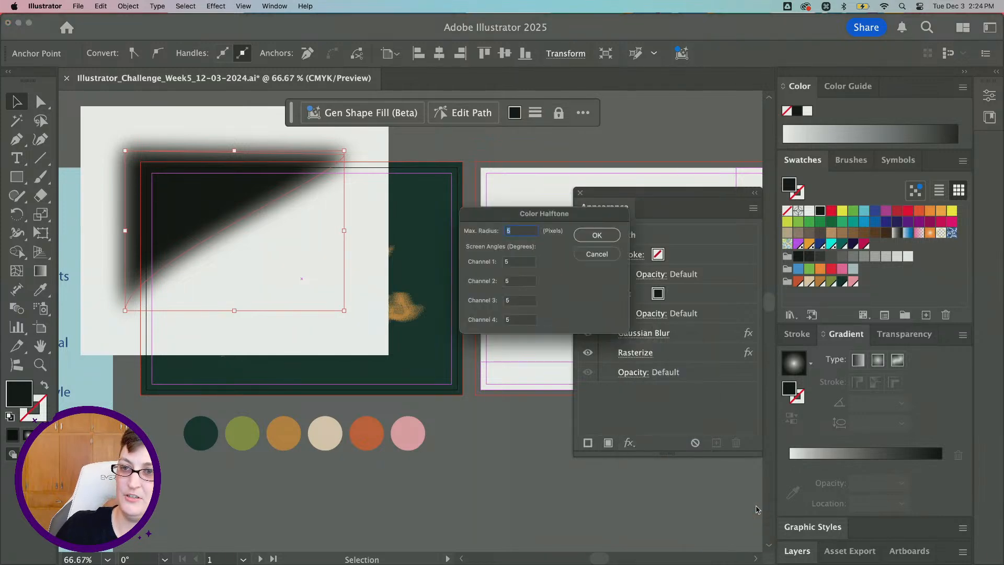
{"action": "left_click", "coordinate": [598, 236]}
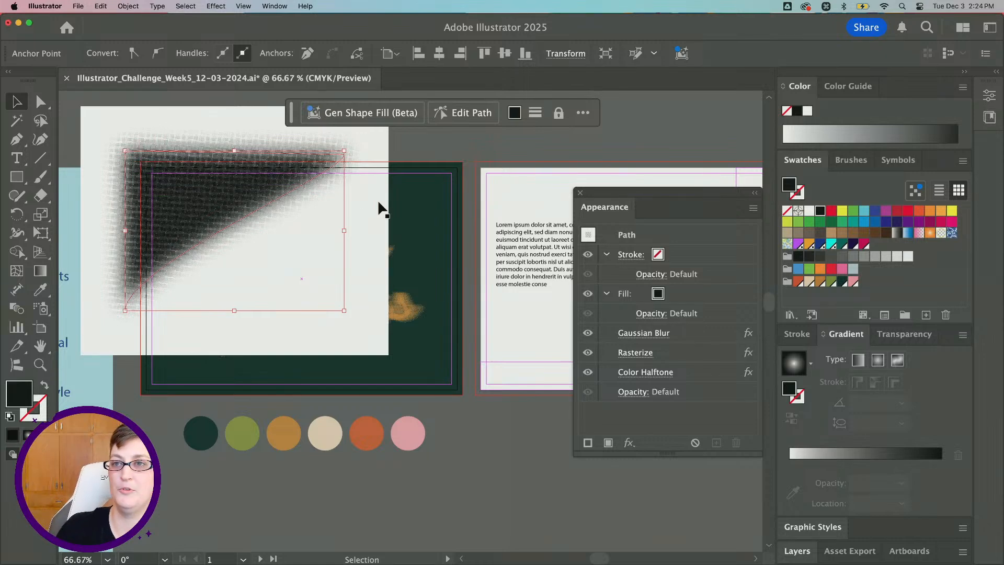
- Expand the appearance of the halftone corner shape
{"action": "left_click", "coordinate": [75, 5]}
{"action": "mouse_move", "coordinate": [134, 5]}
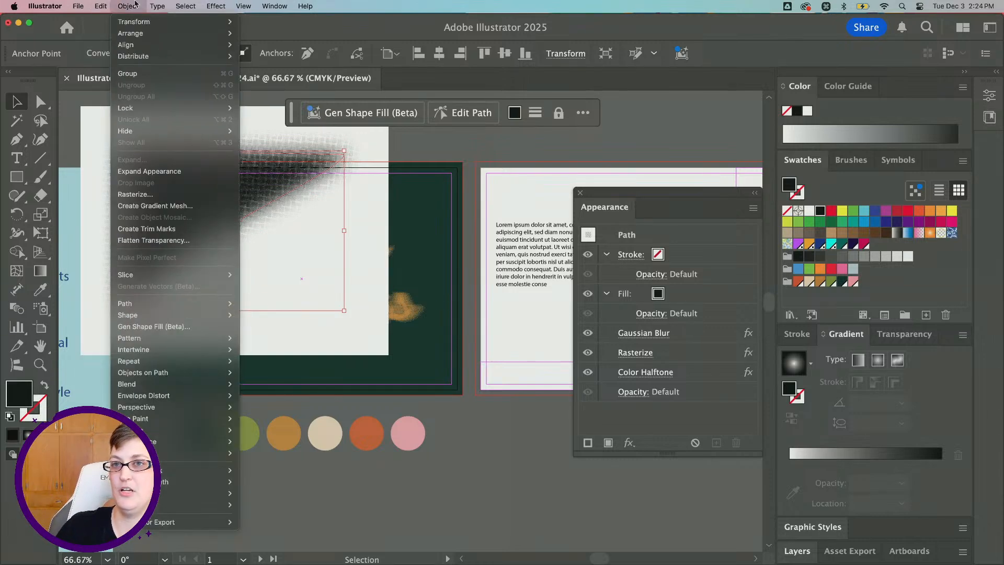
{"action": "left_click", "coordinate": [157, 171]}
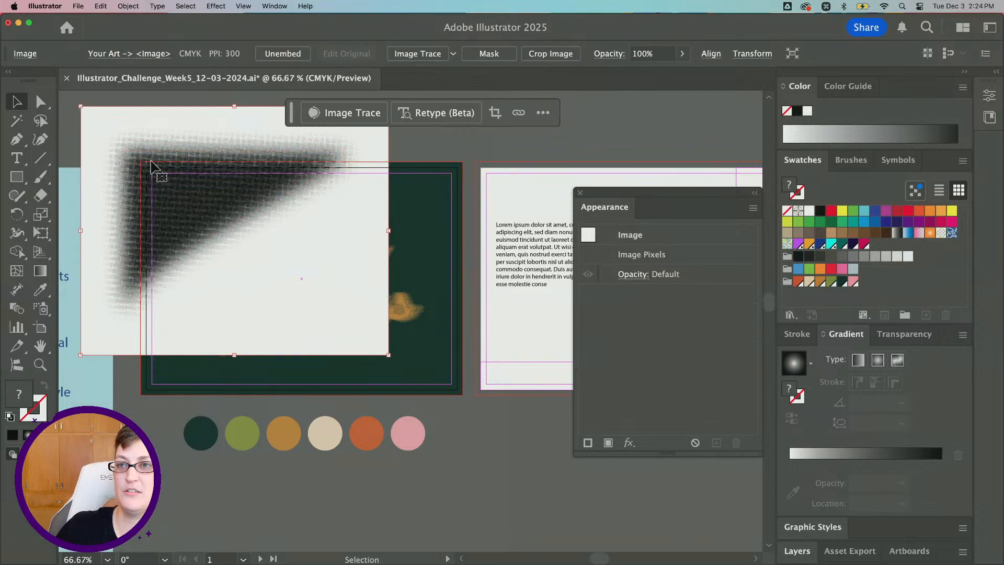
- Try to trace the halftone image with the default settings and delete its white background directly
{"action": "left_click", "coordinate": [411, 53]}
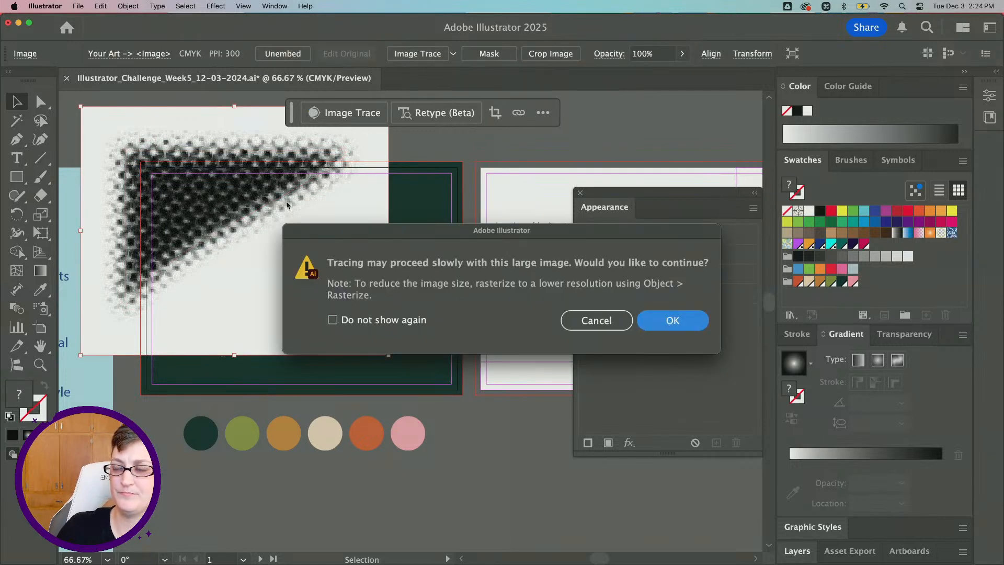
{"action": "key", "text": "Return"}
{"action": "key", "text": "a"}
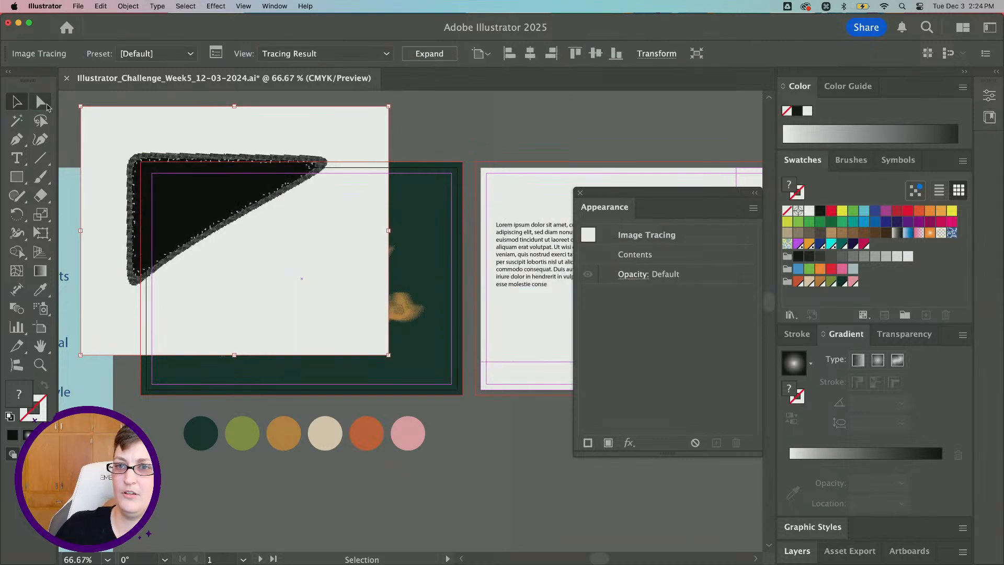
{"action": "left_click", "coordinate": [420, 141]}
{"action": "left_click", "coordinate": [356, 143]}
{"action": "key", "text": "Delete"}
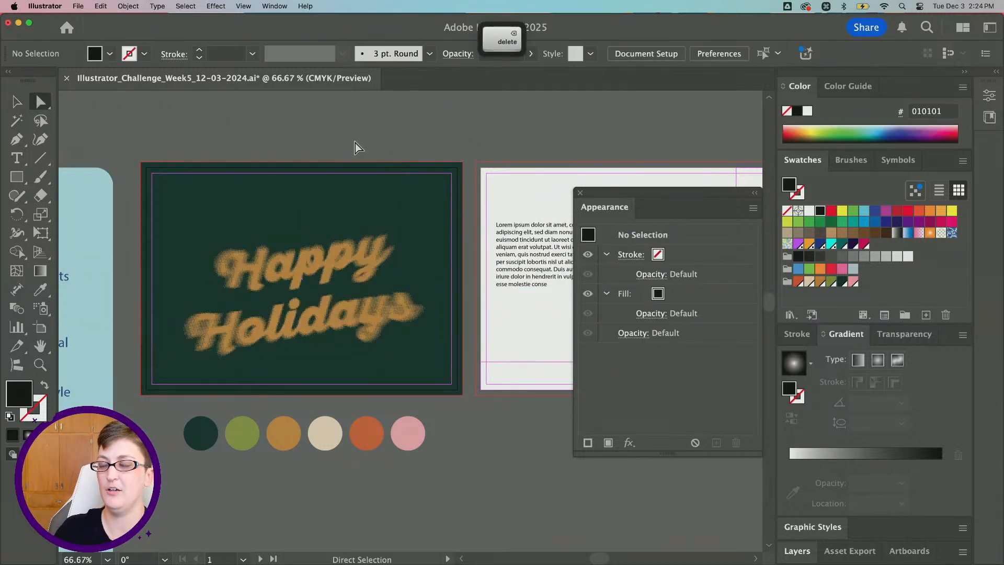
- Undo the deletion, expand the default tracing and delete its white background shape
{"action": "key", "text": "super+z"}
{"action": "left_click", "coordinate": [429, 54]}
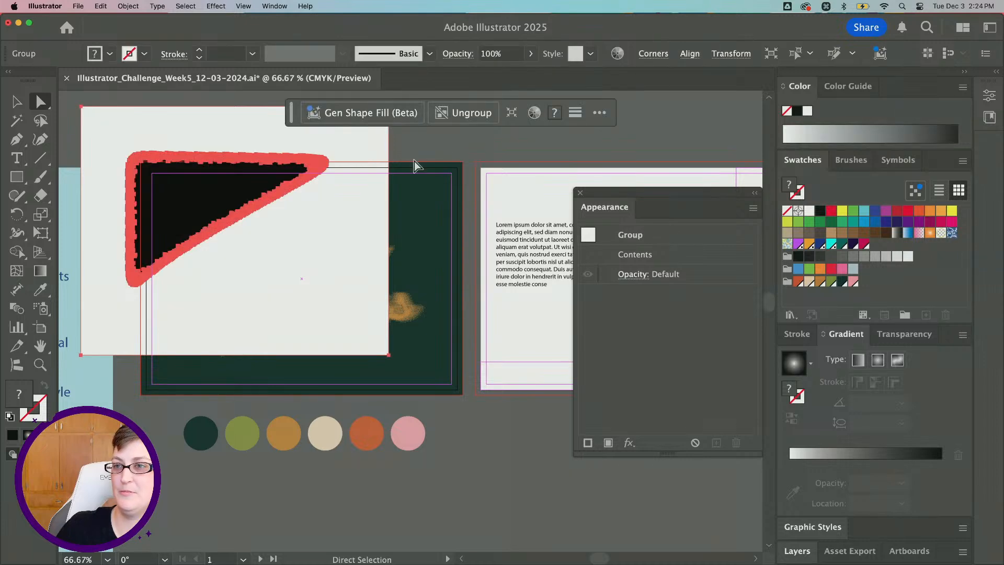
{"action": "left_click", "coordinate": [408, 150]}
{"action": "left_click", "coordinate": [368, 152]}
{"action": "key", "text": "Delete"}
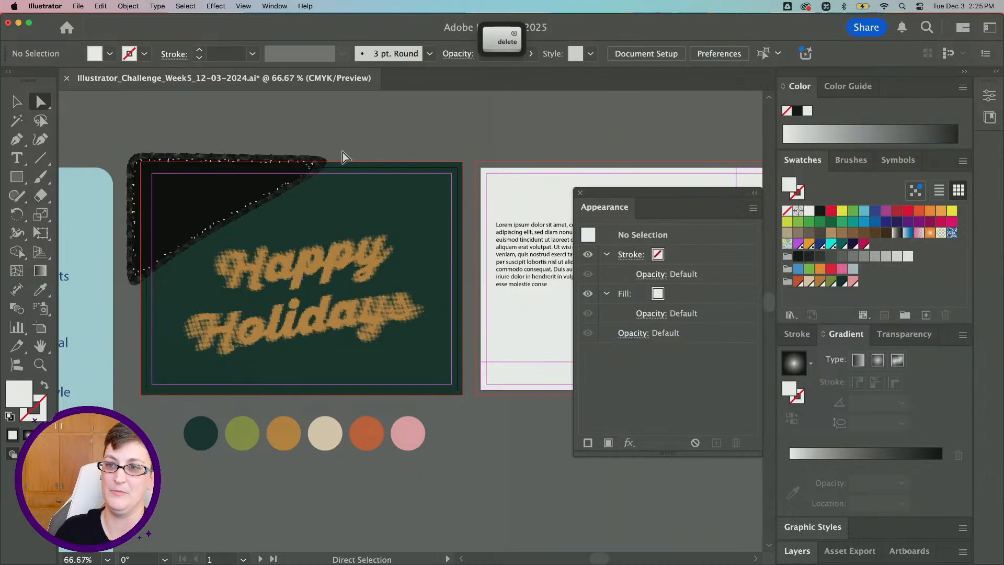
- Undo the removal of the white background and the expansion of the default tracing
{"action": "left_click", "coordinate": [18, 102]}
{"action": "left_click", "coordinate": [201, 178]}
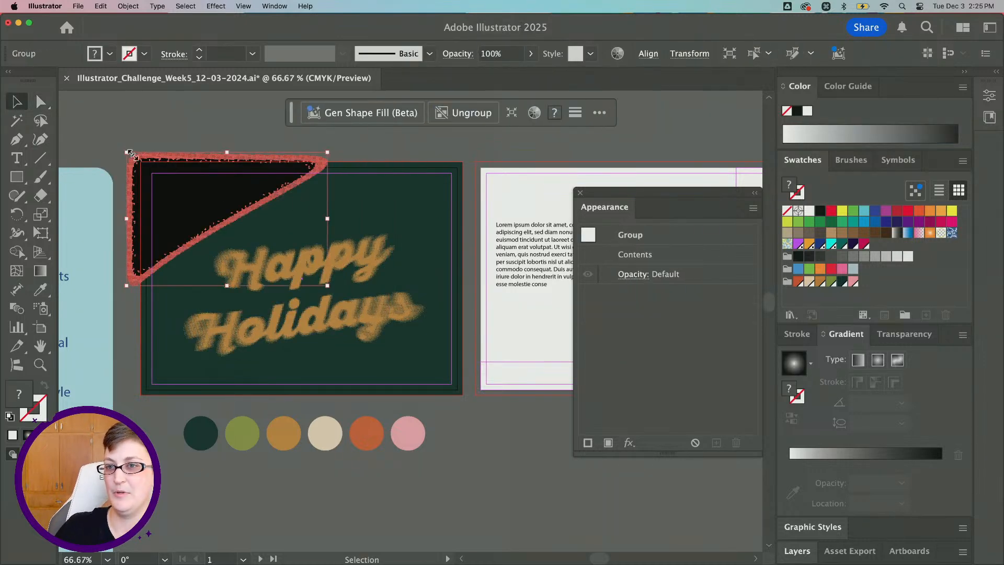
{"action": "scroll", "coordinate": [162, 191], "scroll_direction": "up", "scroll_amount": 3}
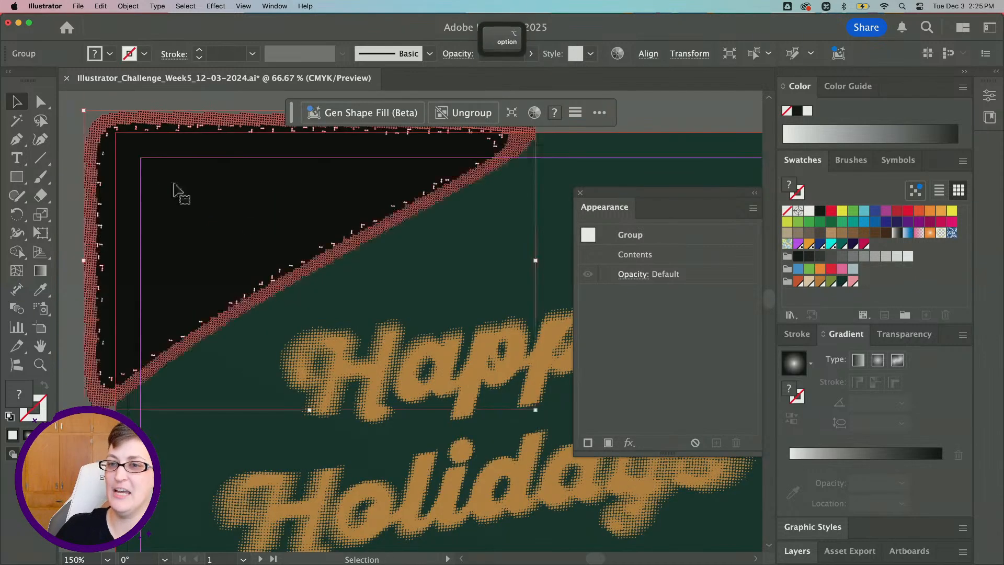
{"action": "key", "text": "super+z"}
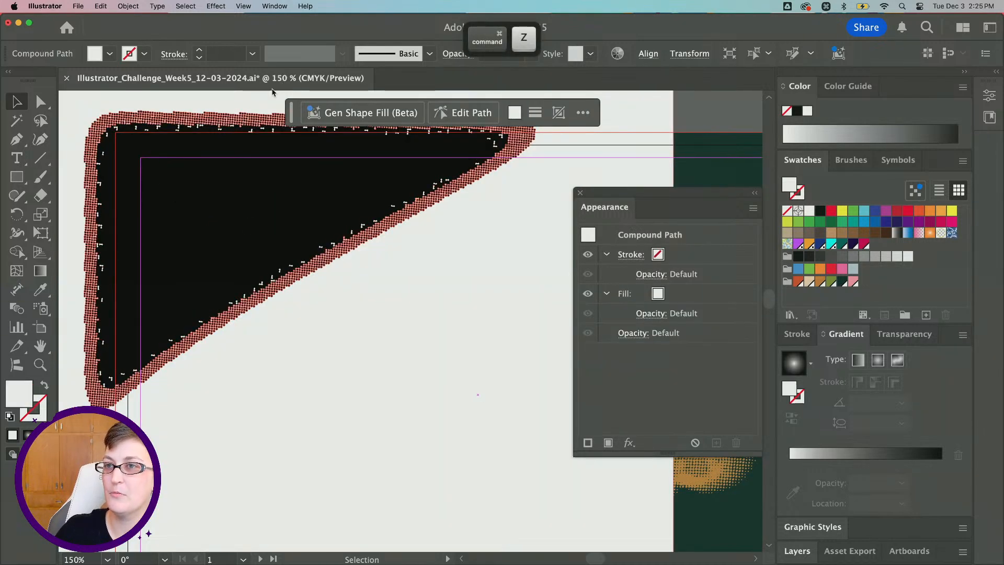
{"action": "left_click", "coordinate": [720, 109]}
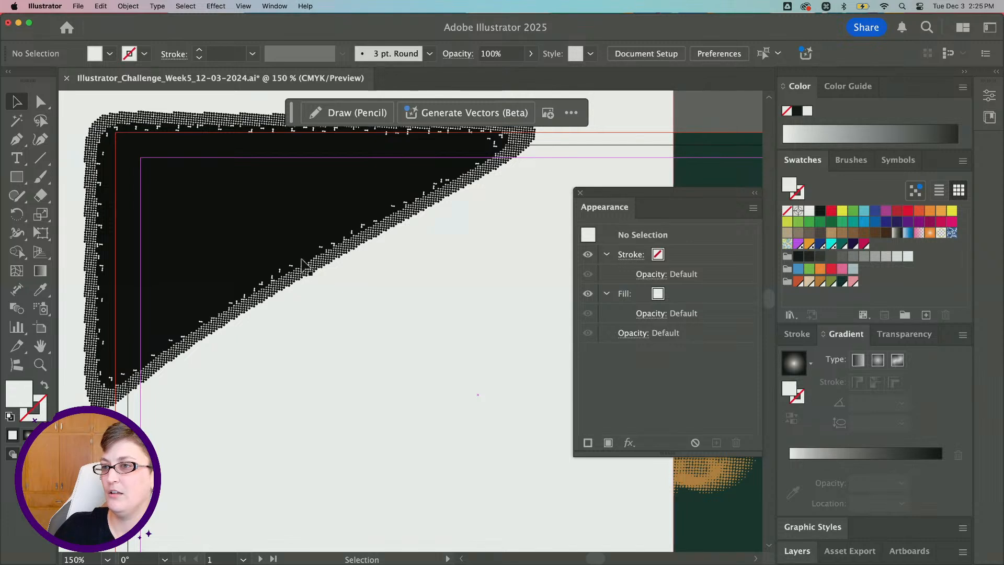
{"action": "left_click", "coordinate": [643, 120]}
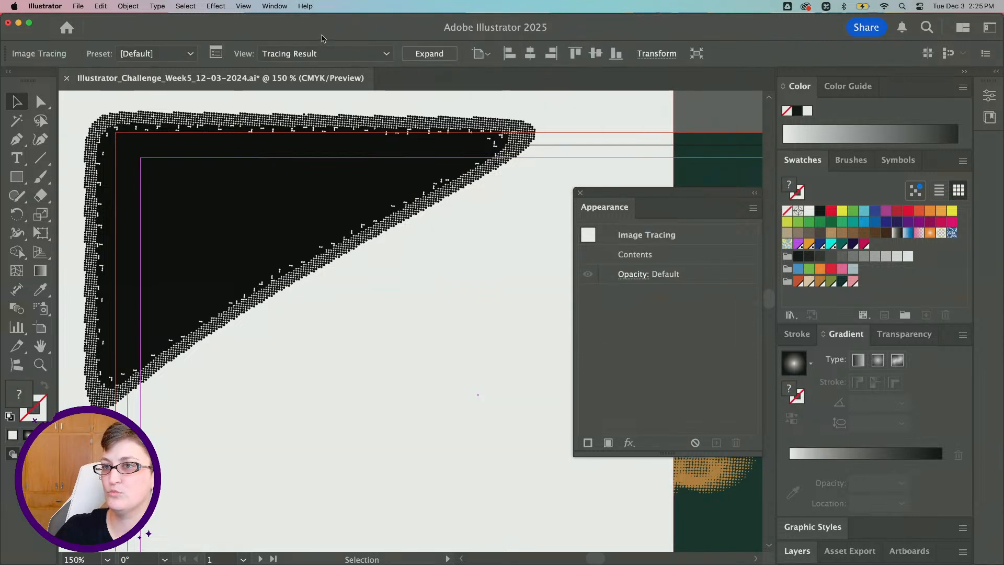
- Undo the default trace and retrace the halftone image in Black and White mode with Noise at 1 px and white as the ignored color
{"action": "left_click", "coordinate": [216, 52]}
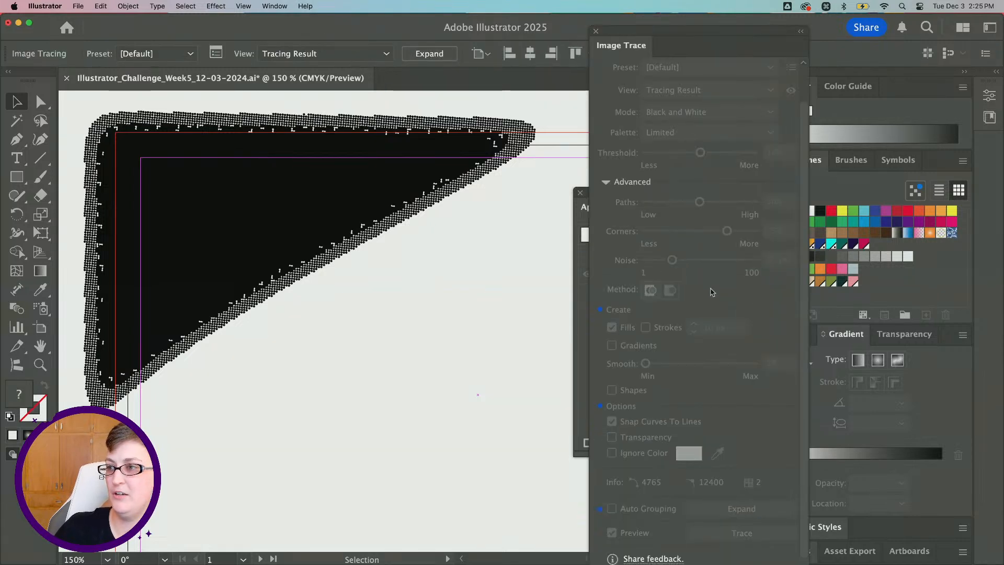
{"action": "key", "text": "super+minus"}
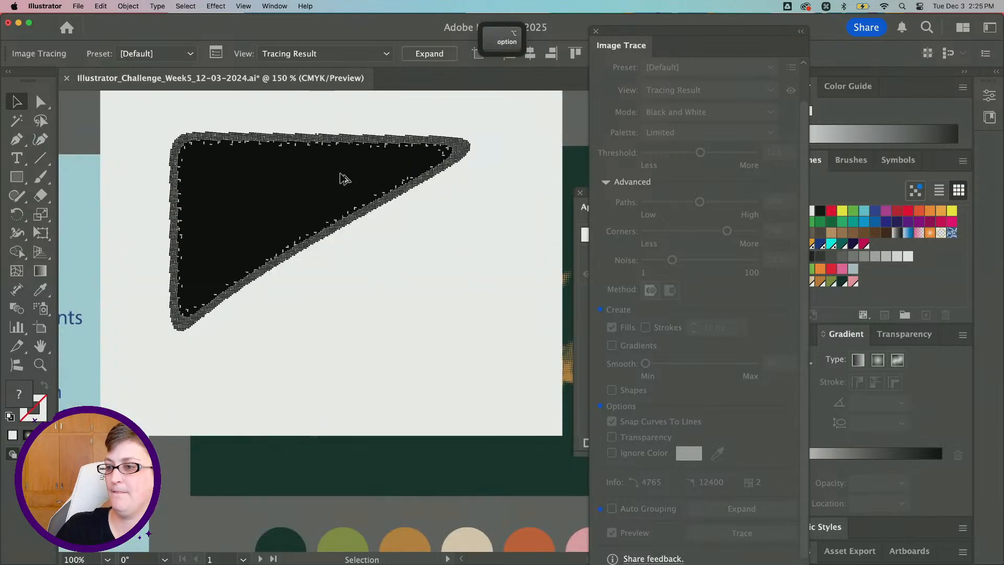
{"action": "key", "text": "super+z"}
{"action": "key", "text": "v"}
{"action": "left_click_drag", "start_coordinate": [672, 260], "coordinate": [608, 283]}
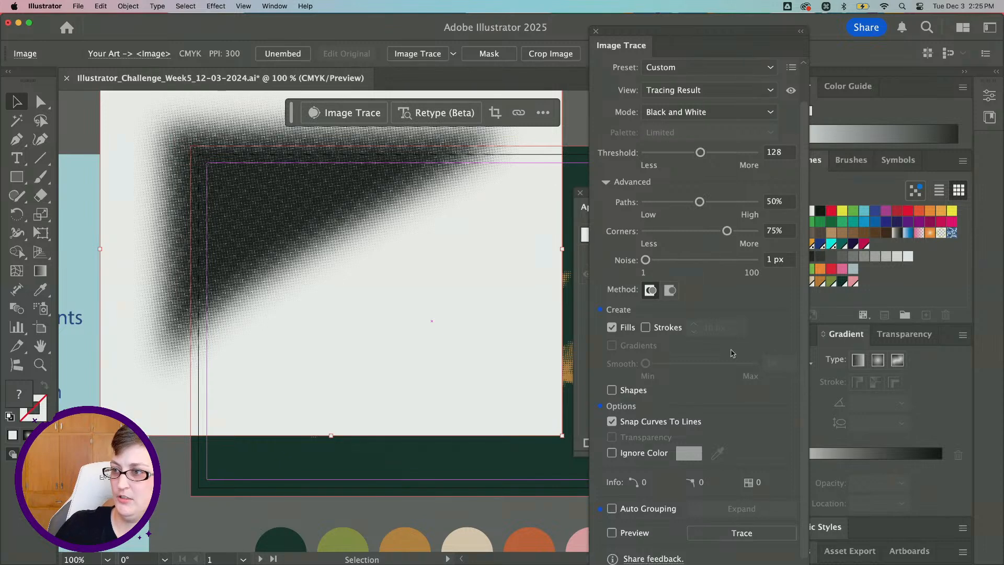
{"action": "left_click", "coordinate": [612, 453]}
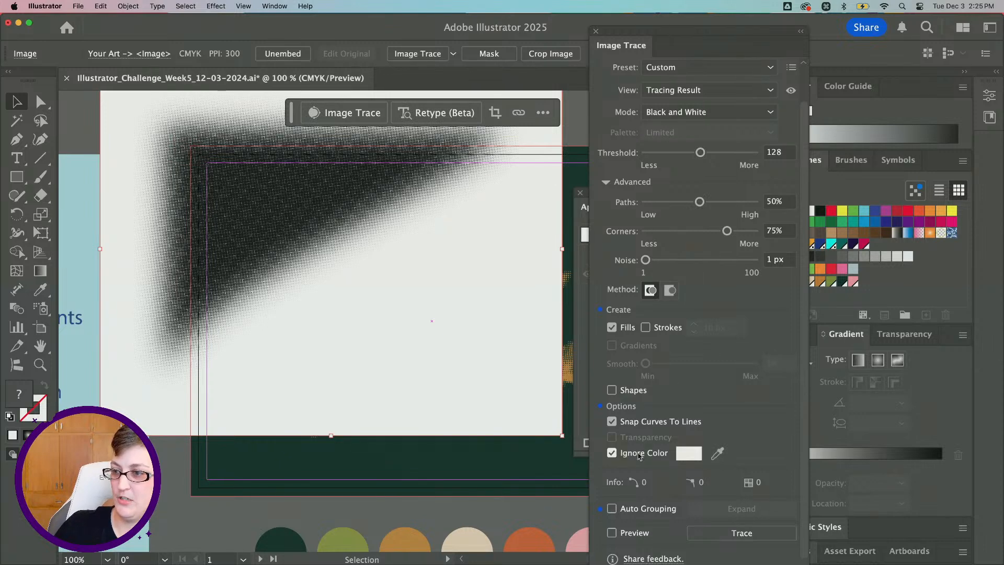
{"action": "left_click", "coordinate": [724, 533]}
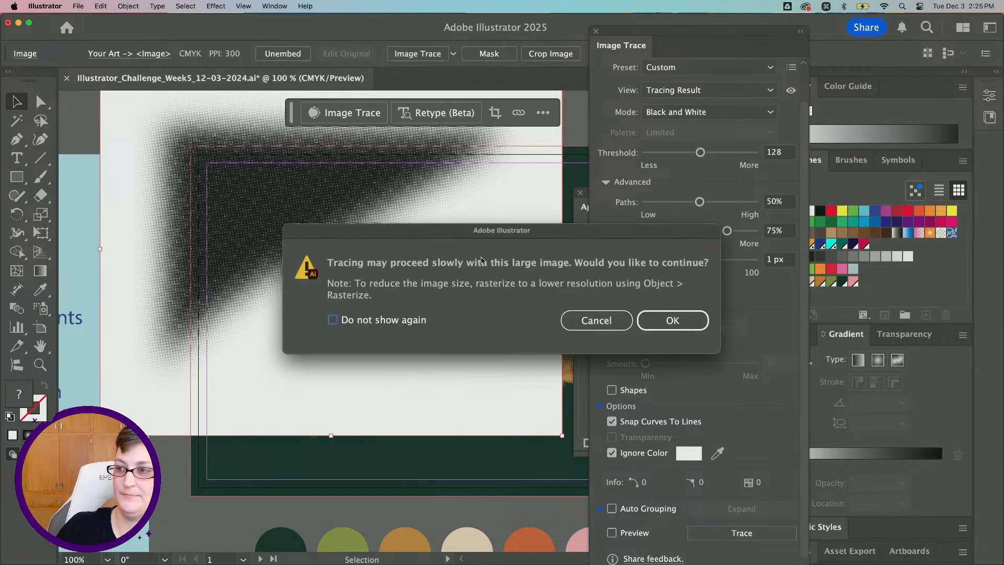
{"action": "left_click", "coordinate": [674, 319]}
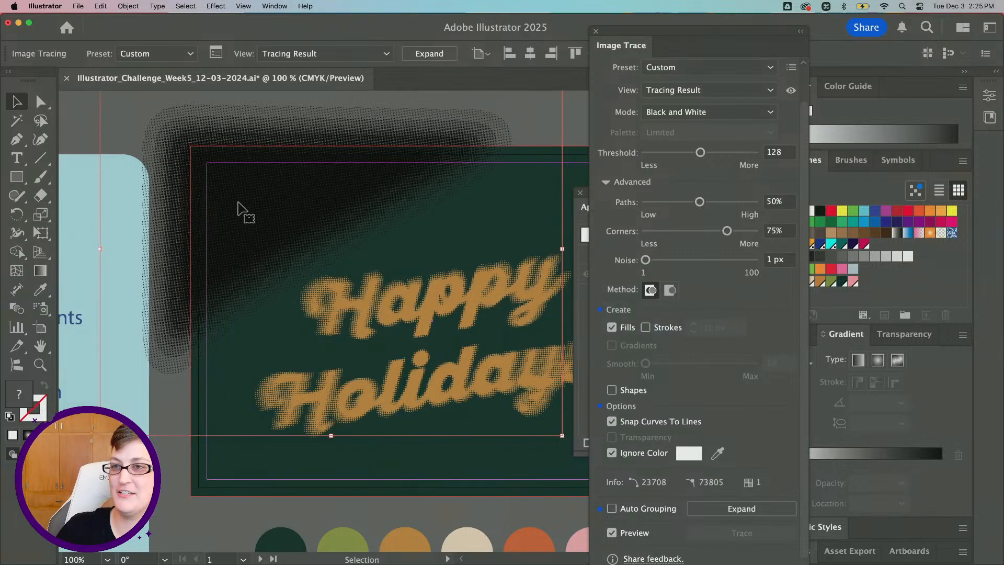
- Expand the new tracing and fill it with the olive green sampled from the palette circles below the postcard
{"action": "left_click", "coordinate": [742, 509]}
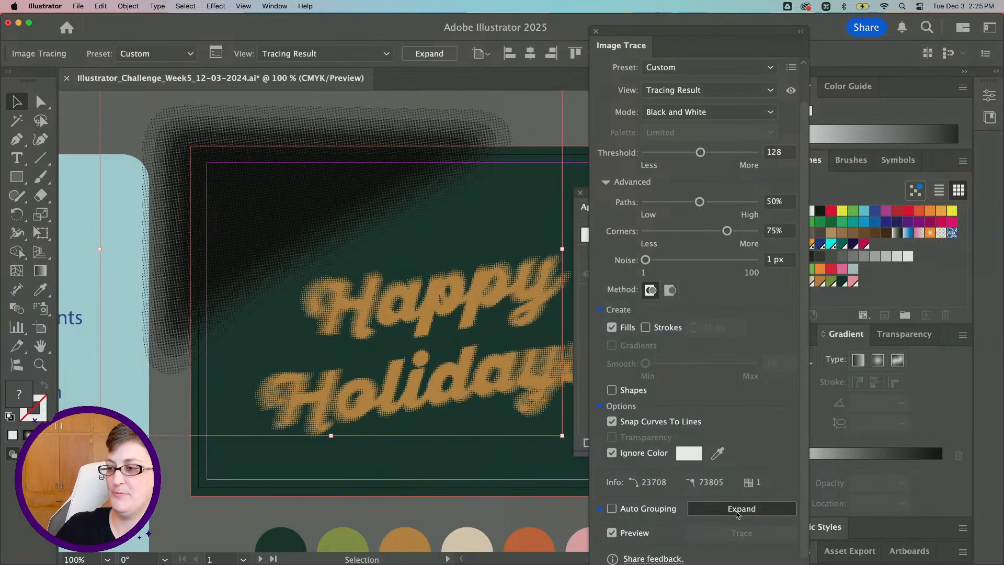
{"action": "key", "text": "i"}
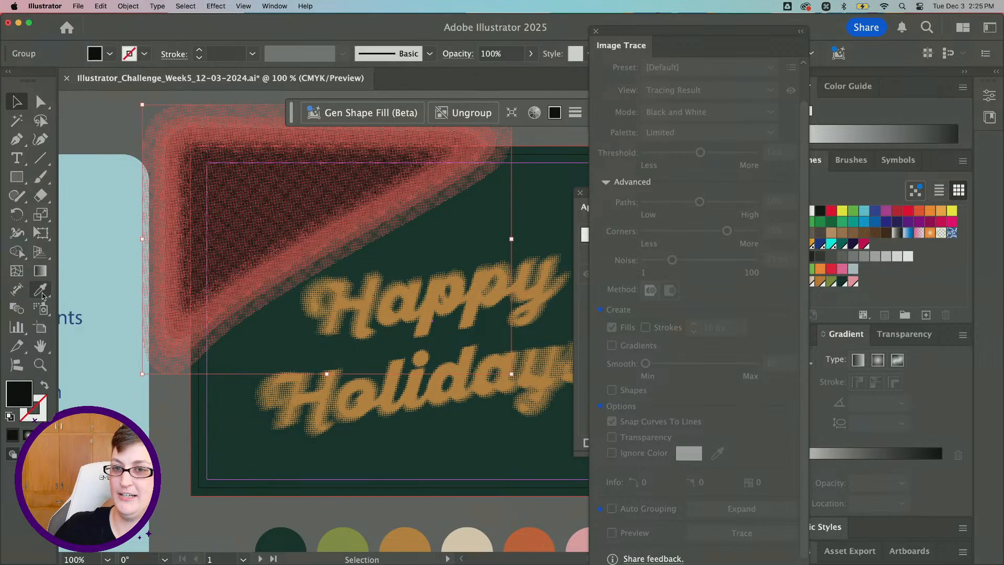
{"action": "left_click", "coordinate": [407, 545]}
{"action": "scroll", "coordinate": [287, 524], "scroll_direction": "down", "scroll_amount": 3}
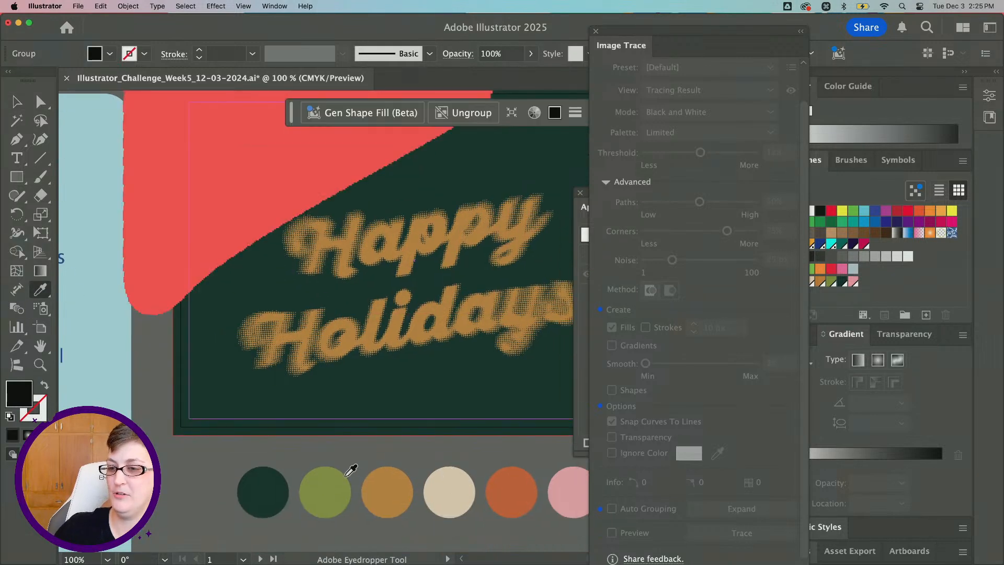
{"action": "left_click", "coordinate": [320, 489]}
{"action": "left_click", "coordinate": [16, 102]}
{"action": "left_click", "coordinate": [143, 341]}
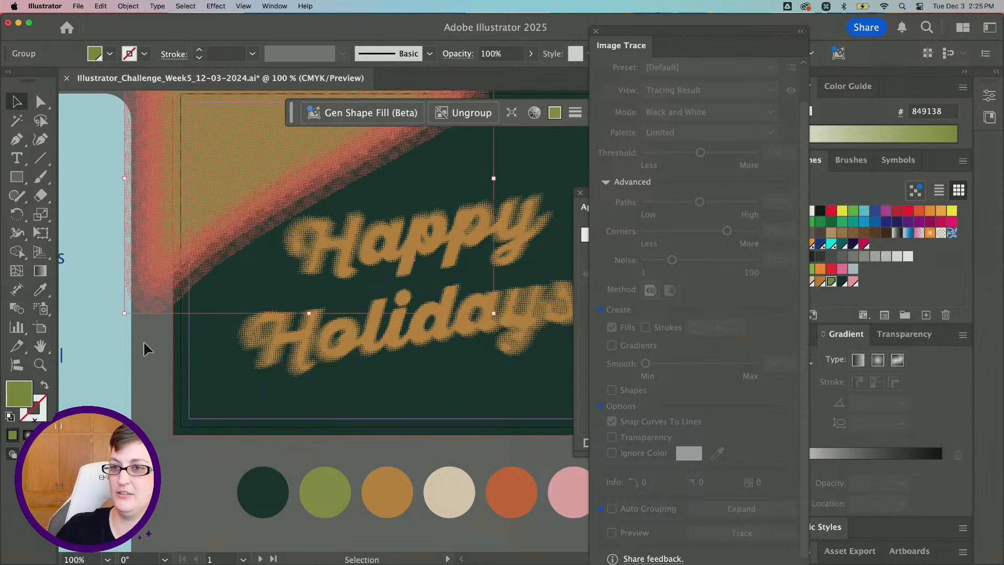
- Set the opacity of the olive green halftone corner shape to 43%
{"action": "left_click", "coordinate": [215, 223]}
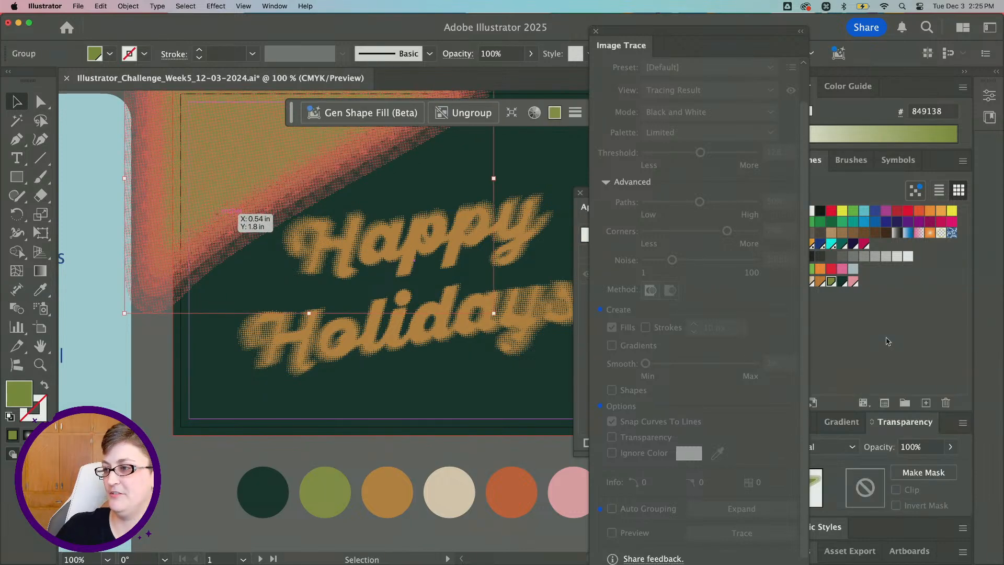
{"action": "left_click", "coordinate": [951, 448]}
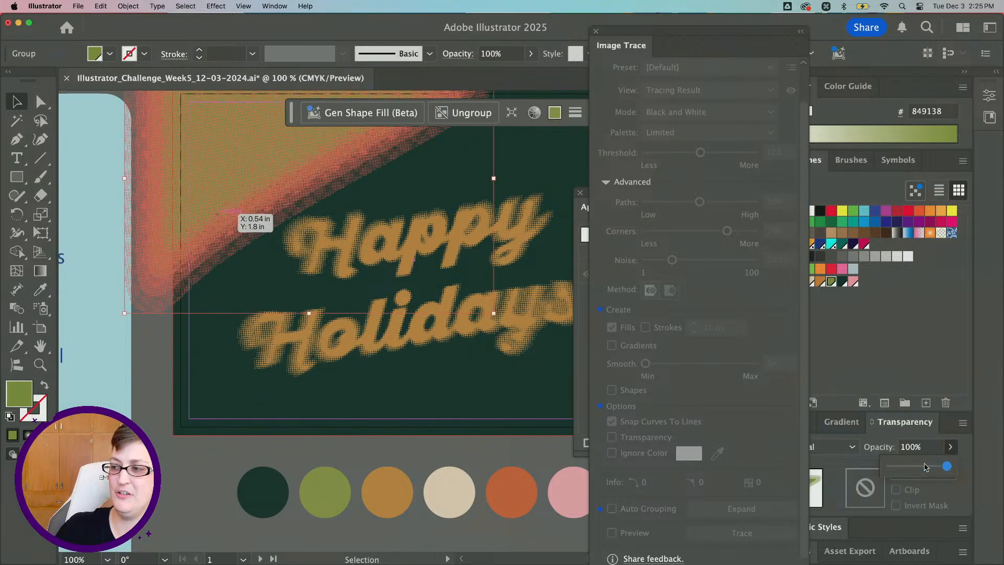
{"action": "mouse_move", "coordinate": [925, 467]}
{"action": "left_mouse_down"}
{"action": "mouse_move", "coordinate": [936, 467]}
{"action": "mouse_move", "coordinate": [915, 466]}
{"action": "left_mouse_up"}
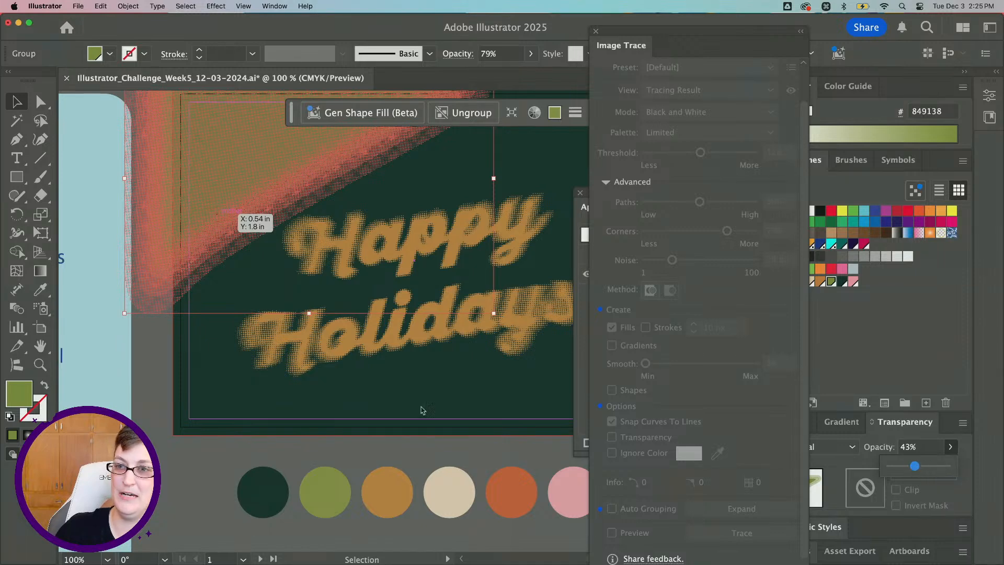
{"action": "left_click", "coordinate": [137, 367]}
- Duplicate the green halftone corner shape and place the copy, rotated to face the original, in the postcard's lower-right corner
{"action": "scroll", "coordinate": [183, 353], "scroll_direction": "down", "scroll_amount": 1}
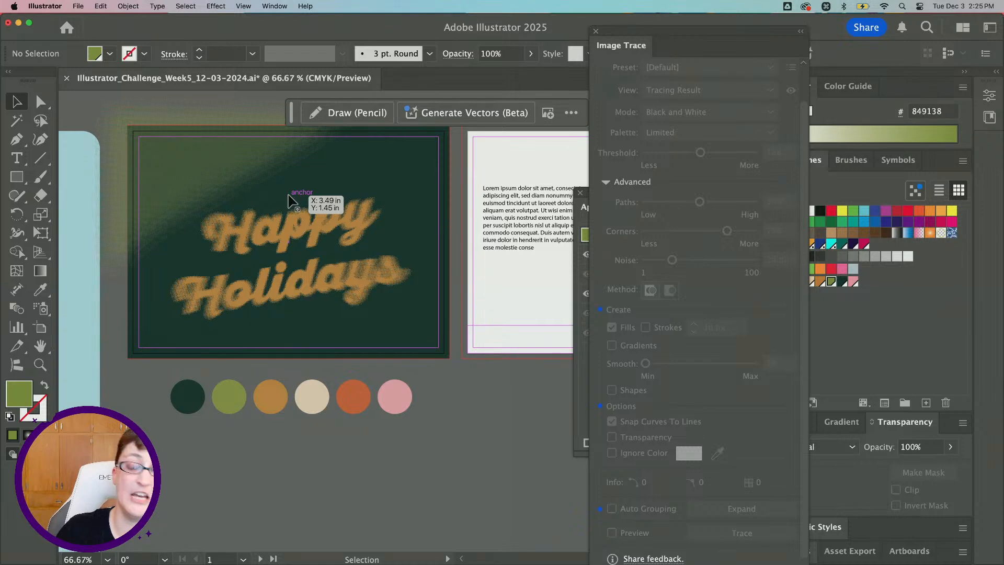
{"action": "left_click", "coordinate": [220, 172]}
{"action": "key", "text": "cmd+c"}
{"action": "key", "text": "cmd+f"}
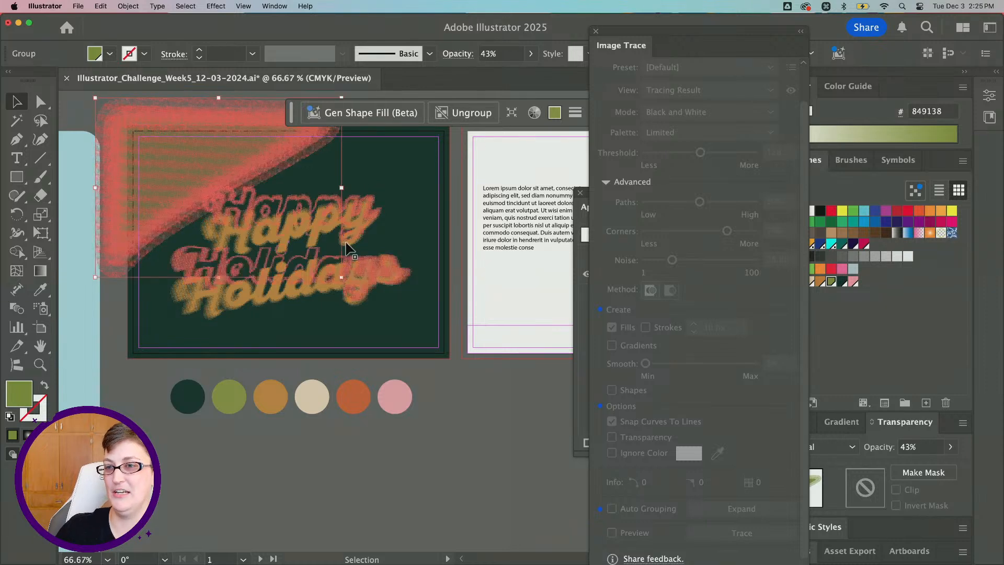
{"action": "left_click_drag", "start_coordinate": [213, 180], "coordinate": [432, 357]}
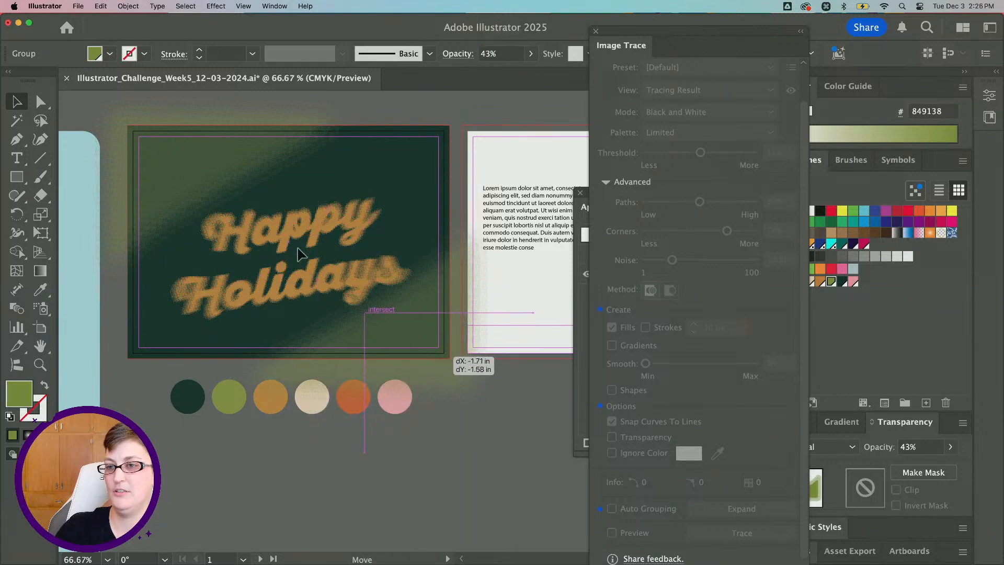
{"action": "left_click", "coordinate": [287, 229]}
- Open Export for Screens with the Front and Back artboards included and set the Desktop as the export location
{"action": "left_click", "coordinate": [58, 6]}
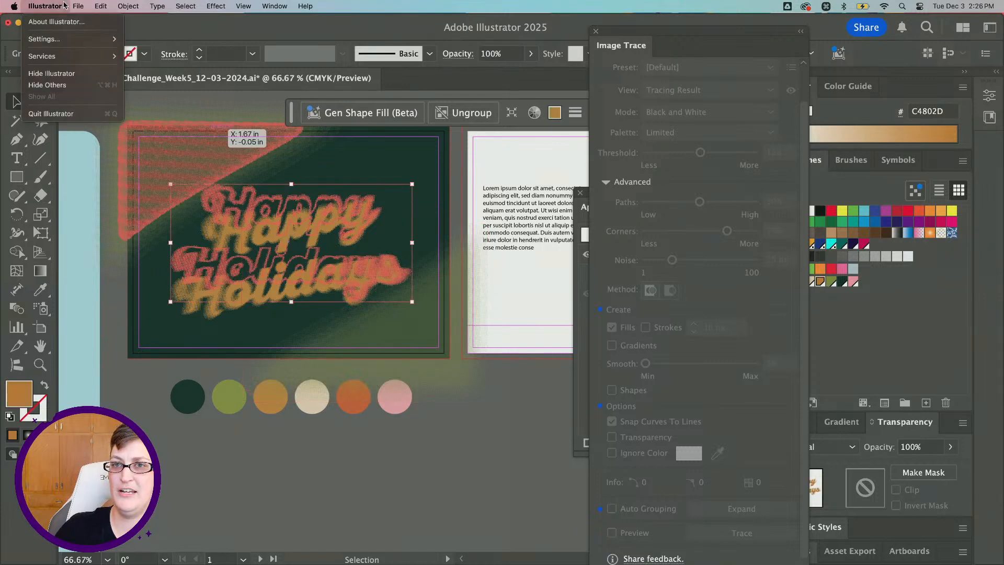
{"action": "mouse_move", "coordinate": [151, 252]}
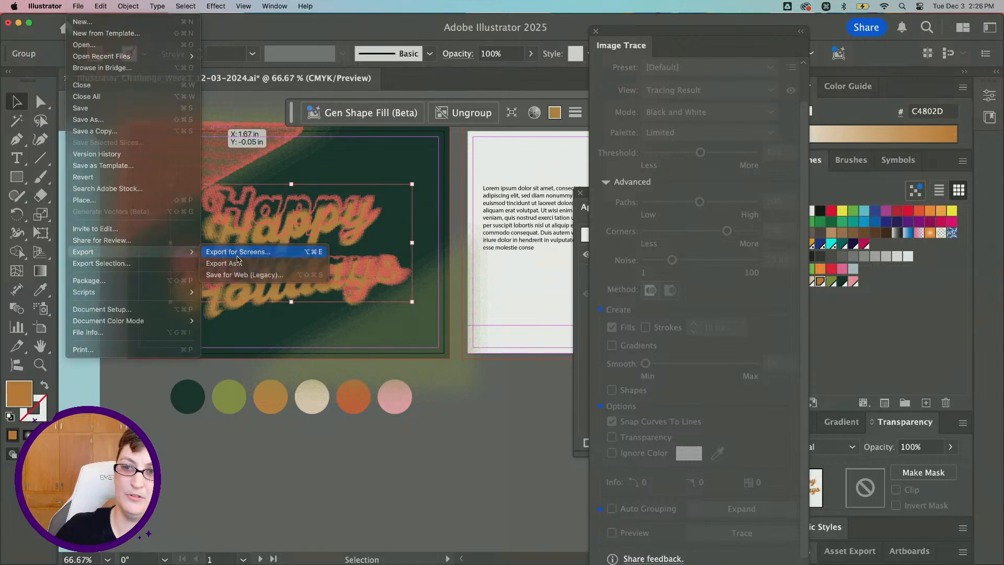
{"action": "left_click", "coordinate": [239, 252]}
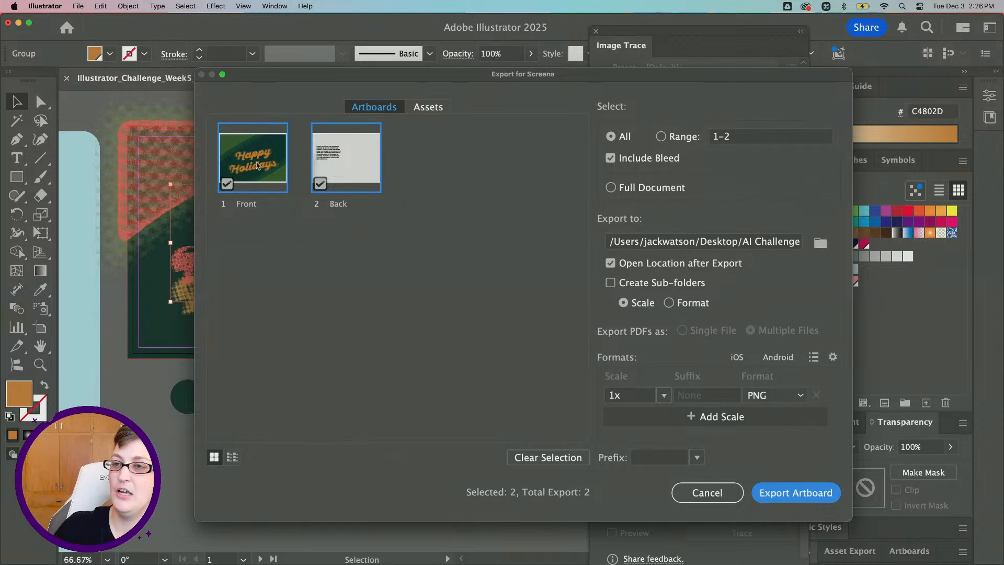
{"action": "left_click", "coordinate": [821, 244]}
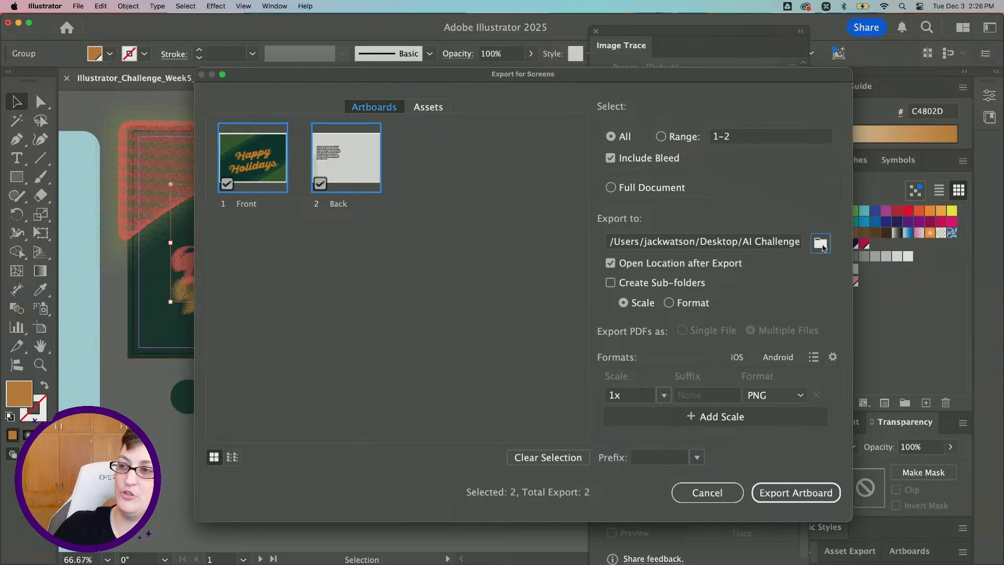
{"action": "left_click", "coordinate": [261, 171]}
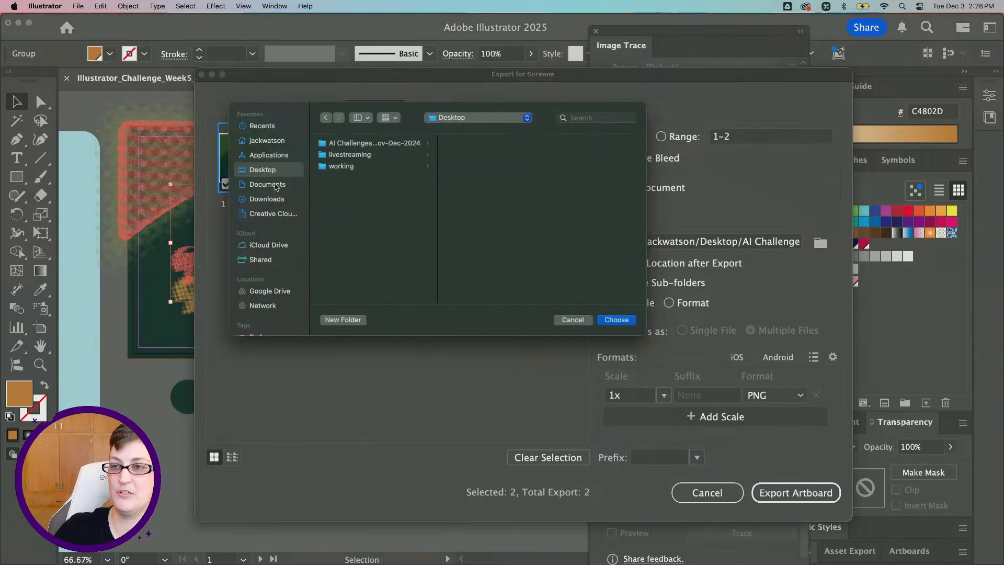
{"action": "left_click", "coordinate": [618, 321]}
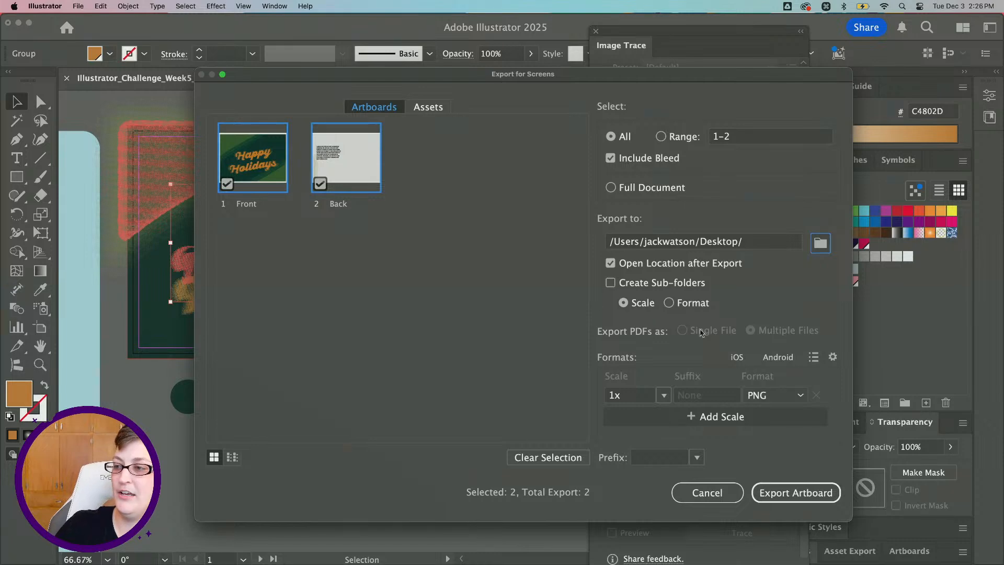
- Keep the PNG format at 1x, save its settings with a White background color, and export both artboards
{"action": "left_click", "coordinate": [800, 396]}
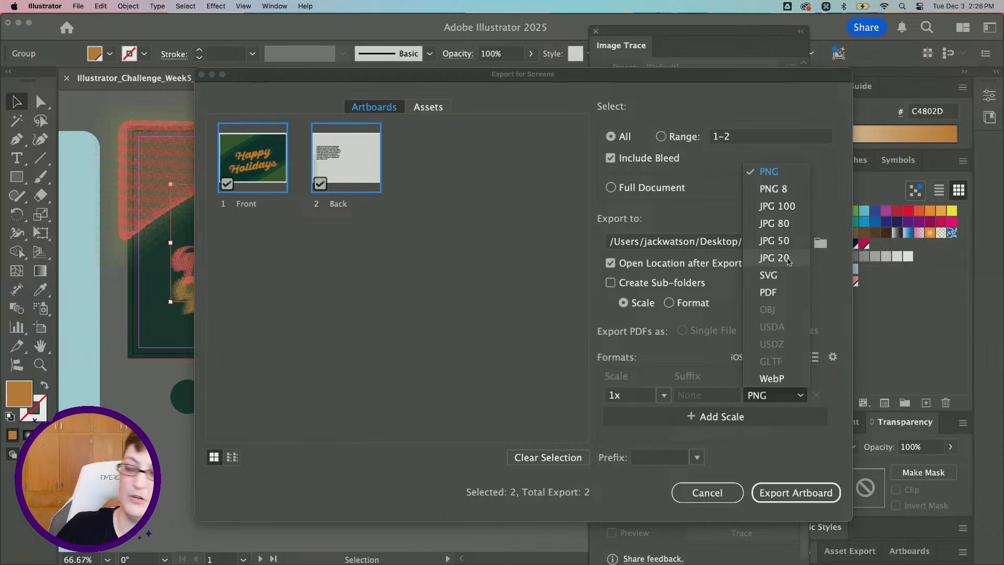
{"action": "left_click", "coordinate": [800, 396]}
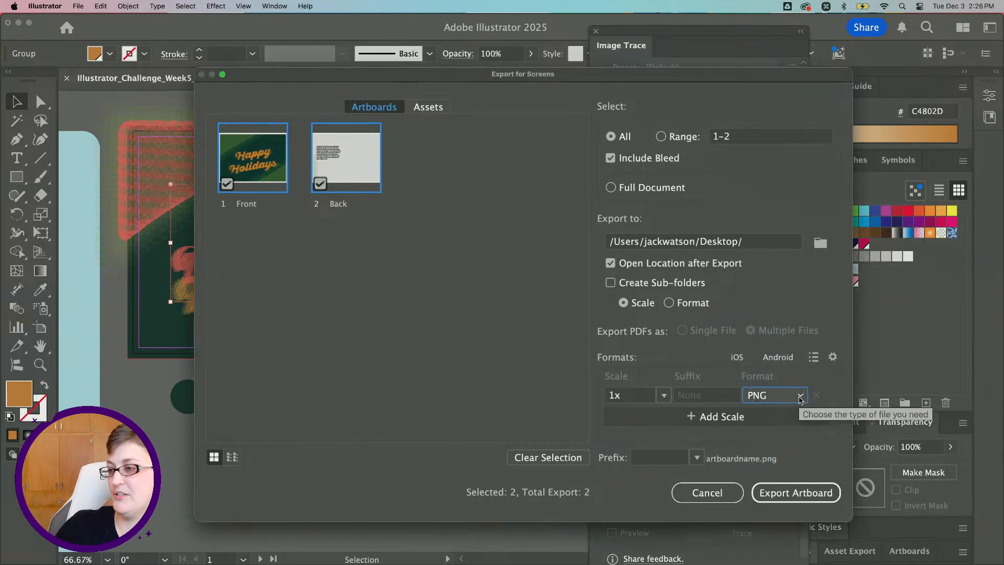
{"action": "left_click", "coordinate": [833, 357]}
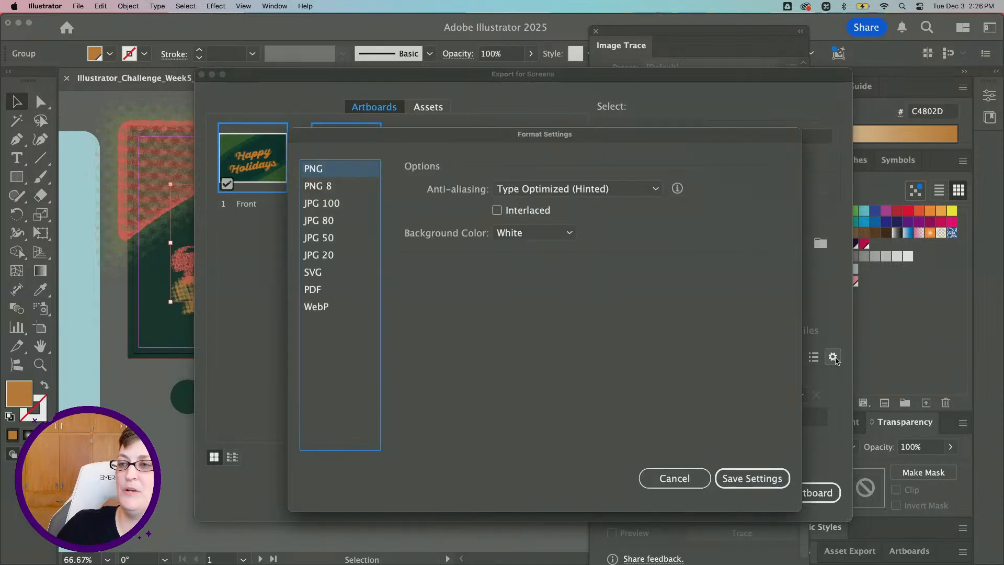
{"action": "left_click", "coordinate": [532, 233]}
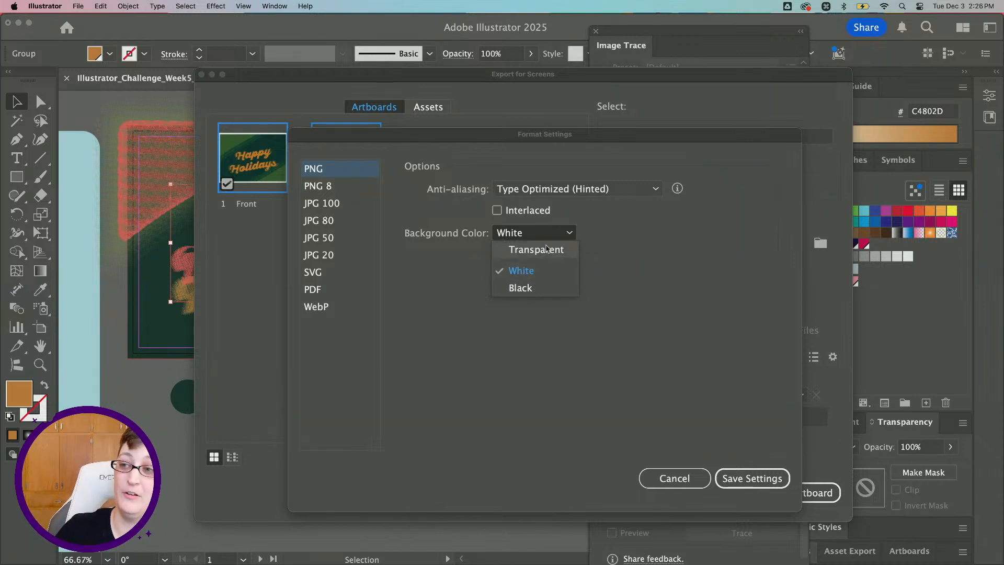
{"action": "left_click", "coordinate": [526, 272]}
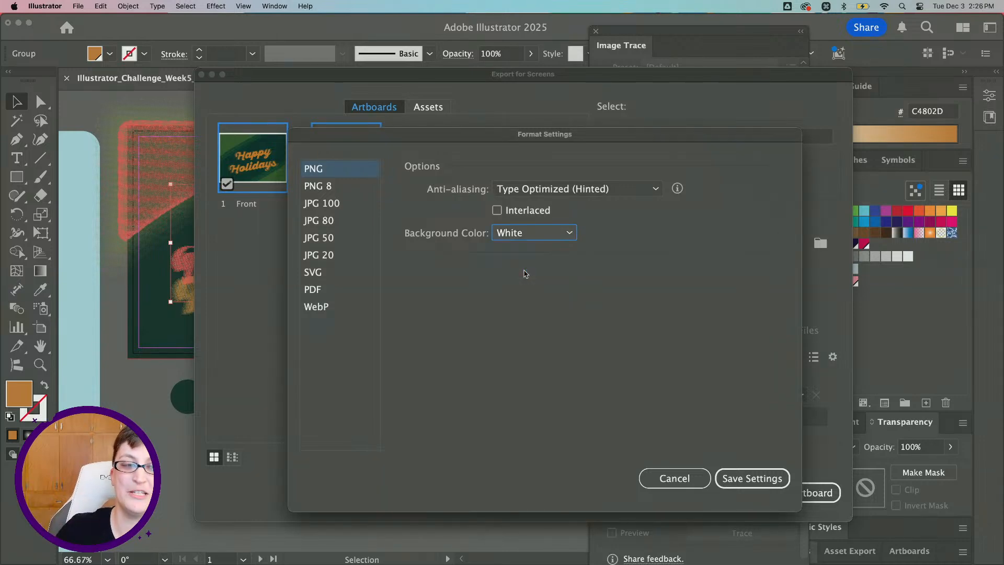
{"action": "left_click", "coordinate": [774, 480]}
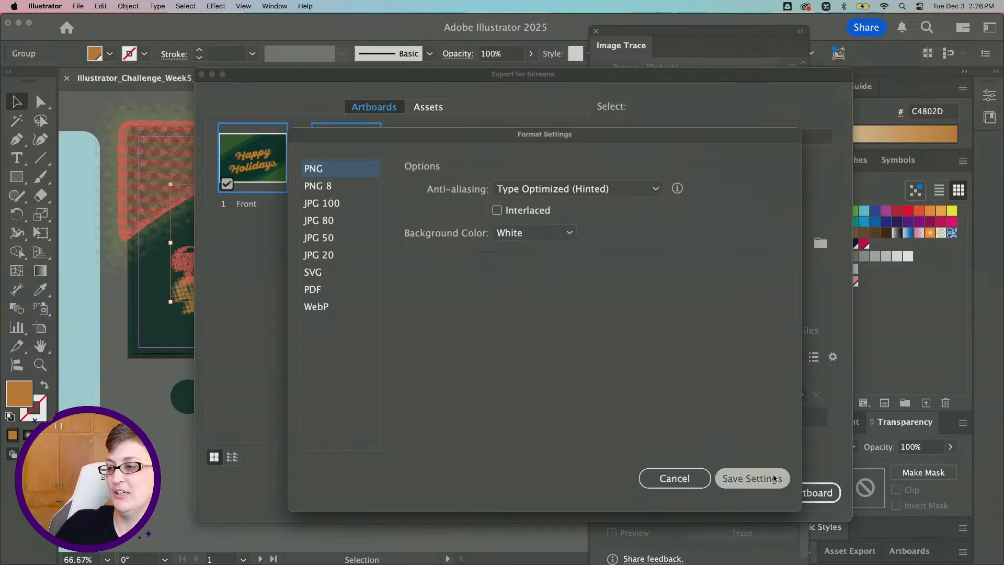
{"action": "left_click_drag", "start_coordinate": [271, 82], "coordinate": [239, 73]}
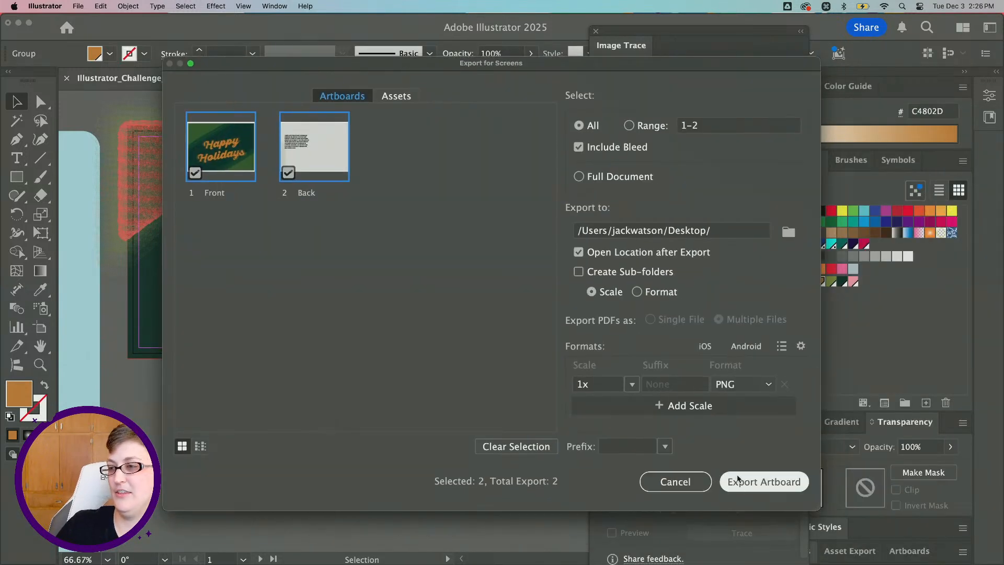
{"action": "left_click", "coordinate": [754, 488]}
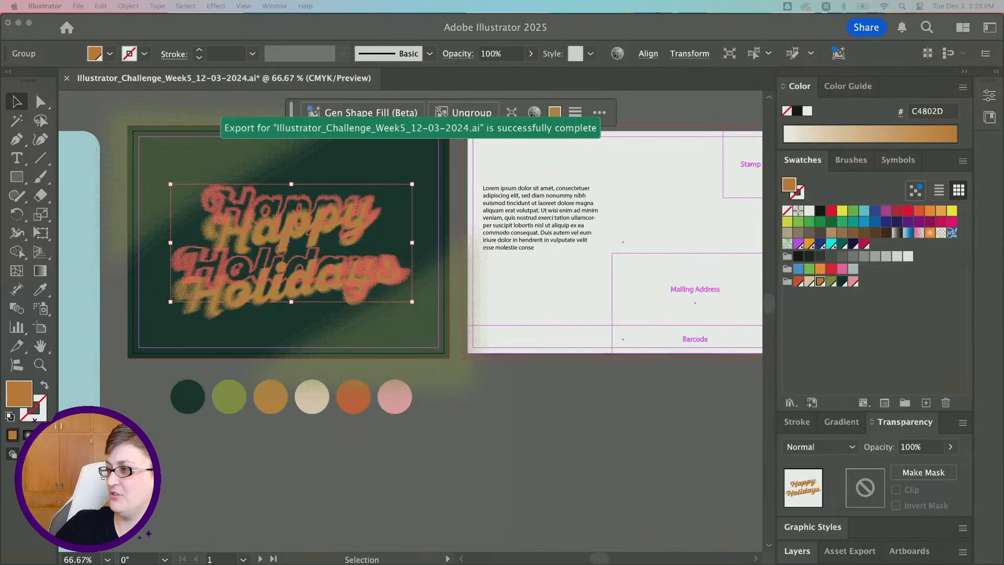
- Switch to Discord and attach the exported Front.png to a message in the dcc-feedback channel
{"action": "left_click_drag", "start_coordinate": [1003, 126], "coordinate": [524, 99]}
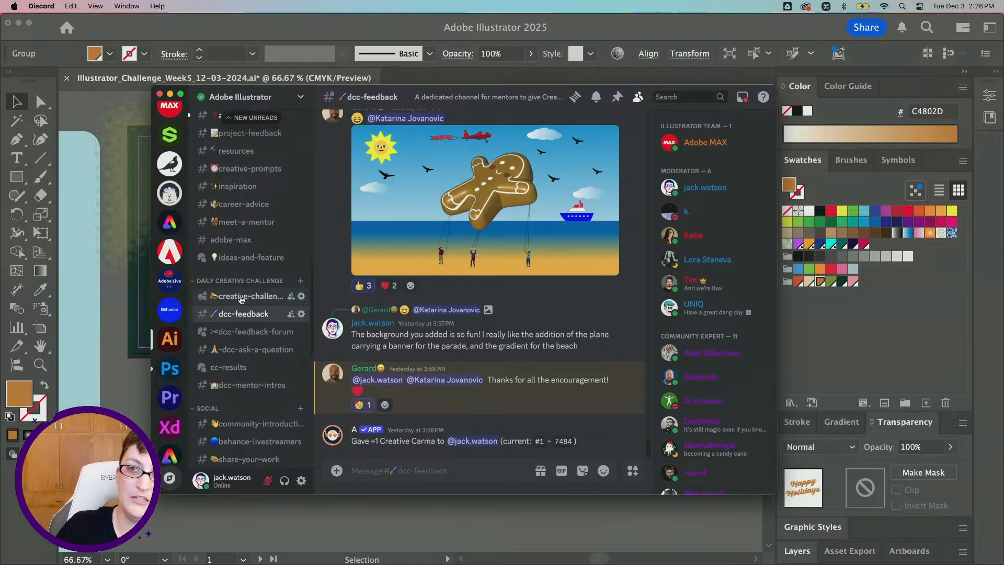
{"action": "scroll", "coordinate": [250, 299], "scroll_direction": "up", "scroll_amount": 2}
{"action": "mouse_move", "coordinate": [235, 307]}
{"action": "scroll", "coordinate": [230, 301], "scroll_direction": "down", "scroll_amount": 2}
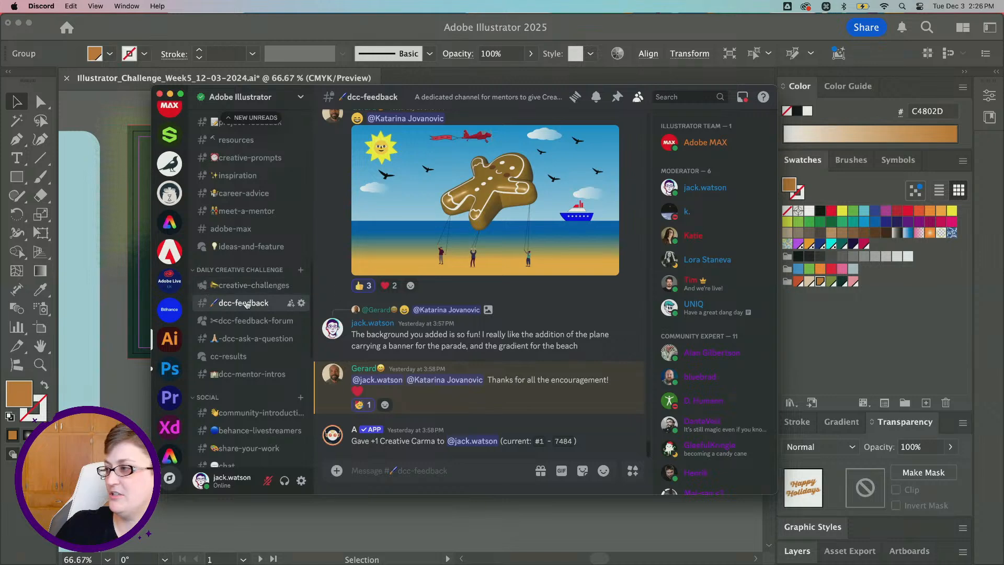
{"action": "left_click_drag", "start_coordinate": [651, 461], "coordinate": [498, 460]}
- Add the message "december's first challenge!" to the attached image and post it in the channel
{"action": "left_click", "coordinate": [434, 474]}
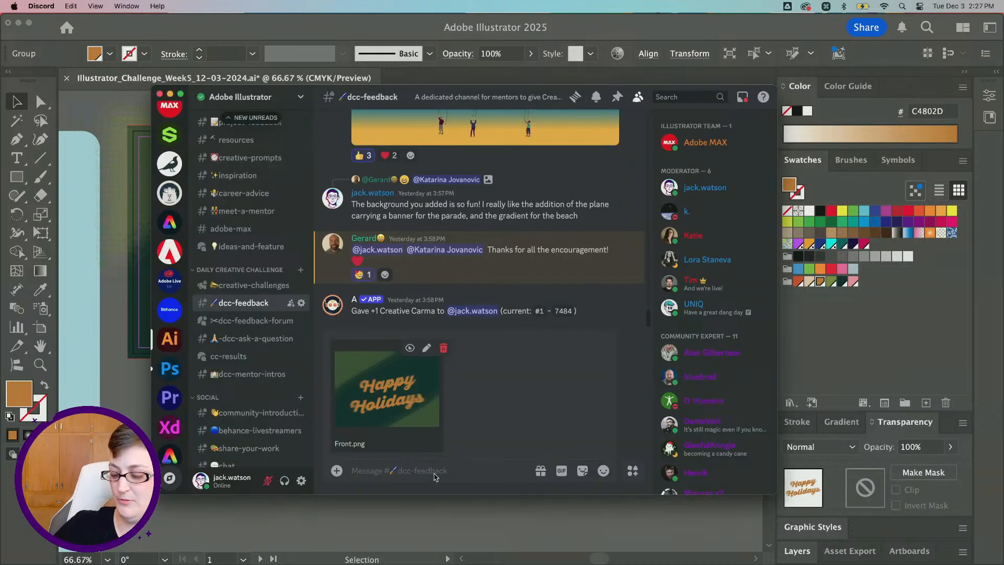
{"action": "type", "text": "december"}
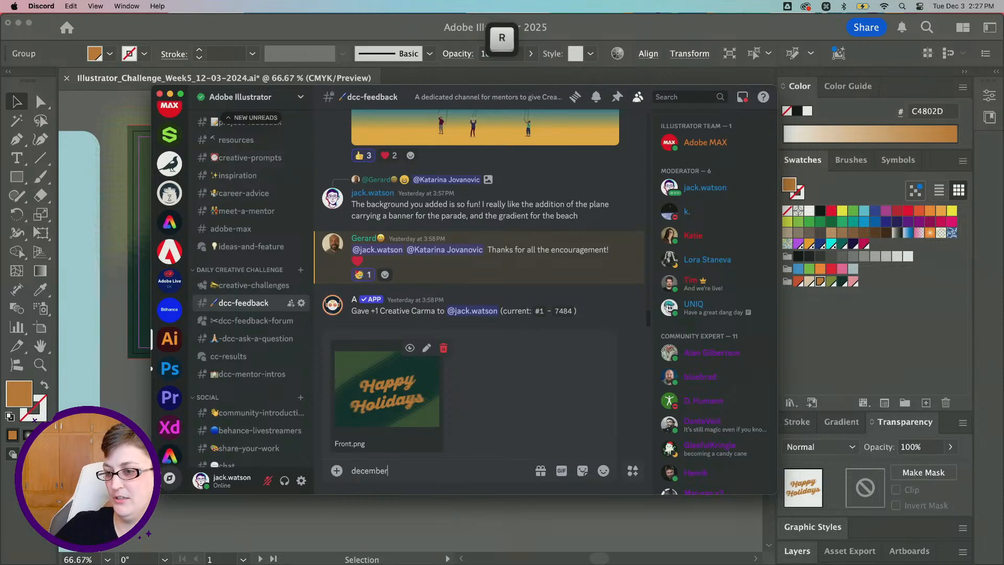
{"action": "type", "text": "'s firt"}
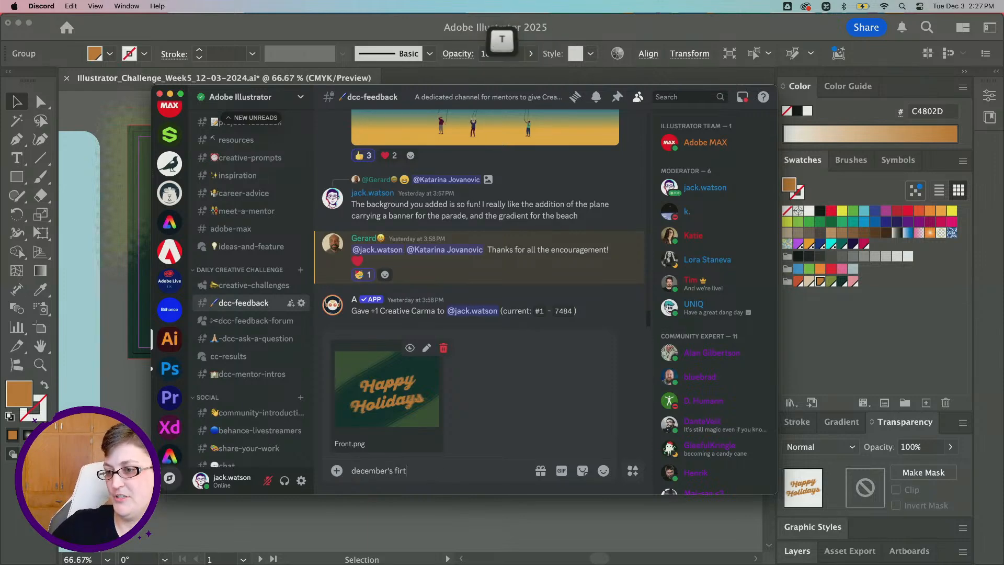
{"action": "key", "text": "BackSpace"}
{"action": "type", "text": "sr"}
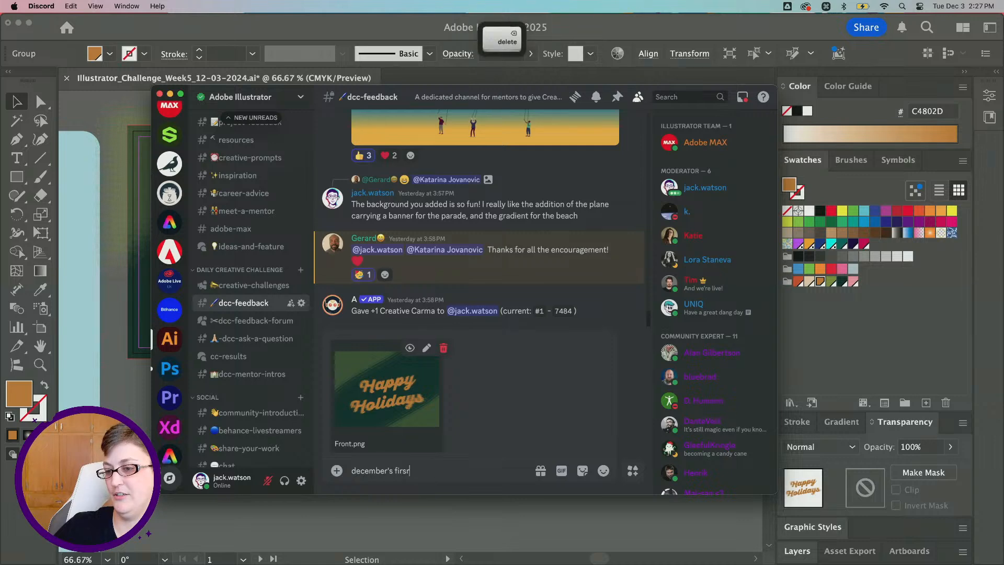
{"action": "key", "text": "BackSpace"}
{"action": "type", "text": "t challneg"}
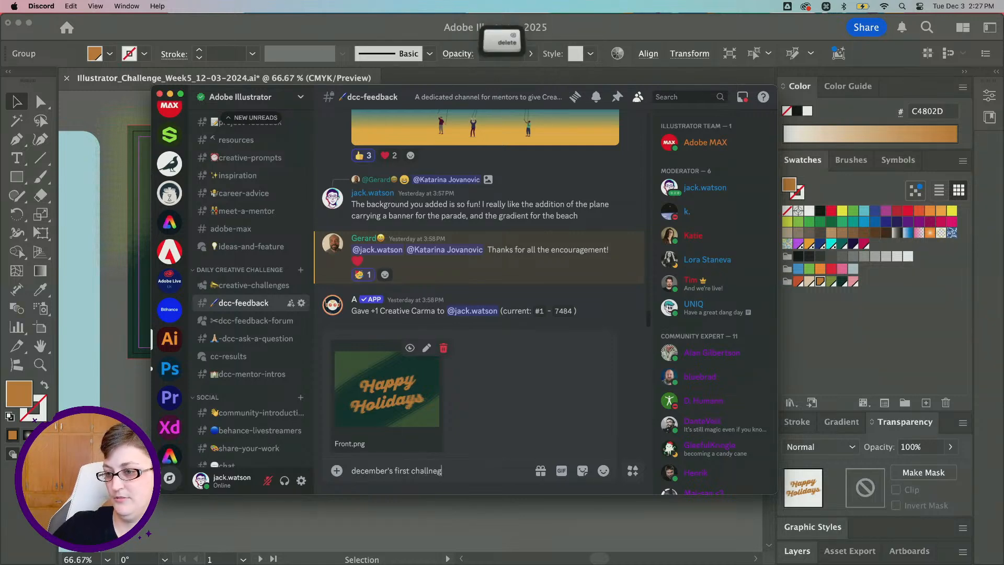
{"action": "key", "text": "BackSpace"}
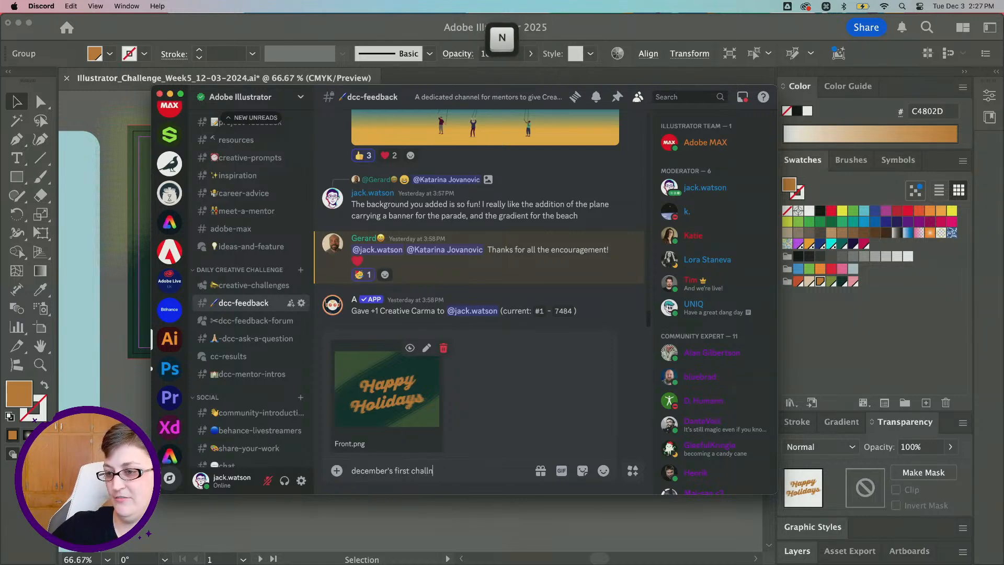
{"action": "key", "text": "BackSpace"}
{"action": "key", "text": "BackSpace"}
{"action": "type", "text": "enge!"}
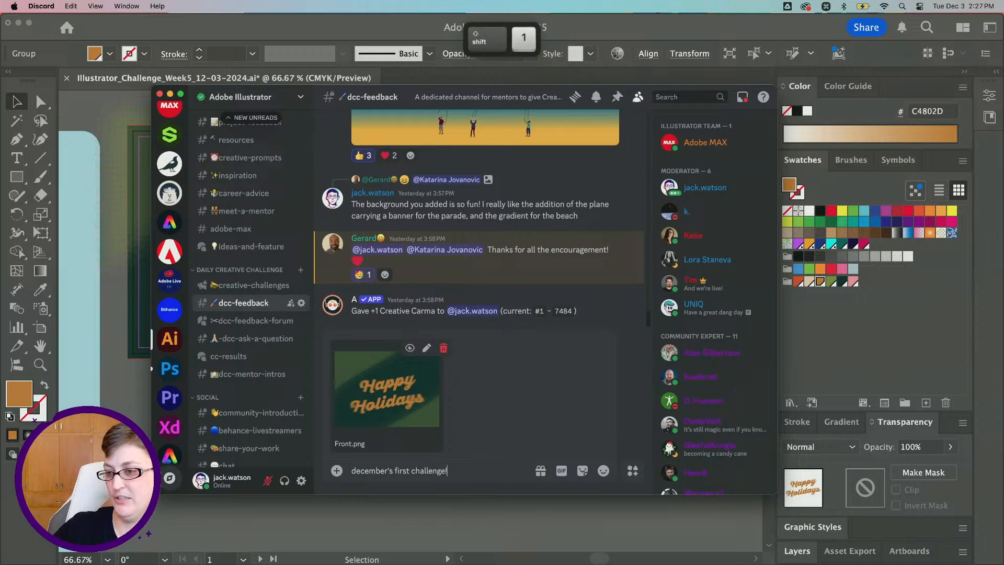
{"action": "key", "text": "Return"}
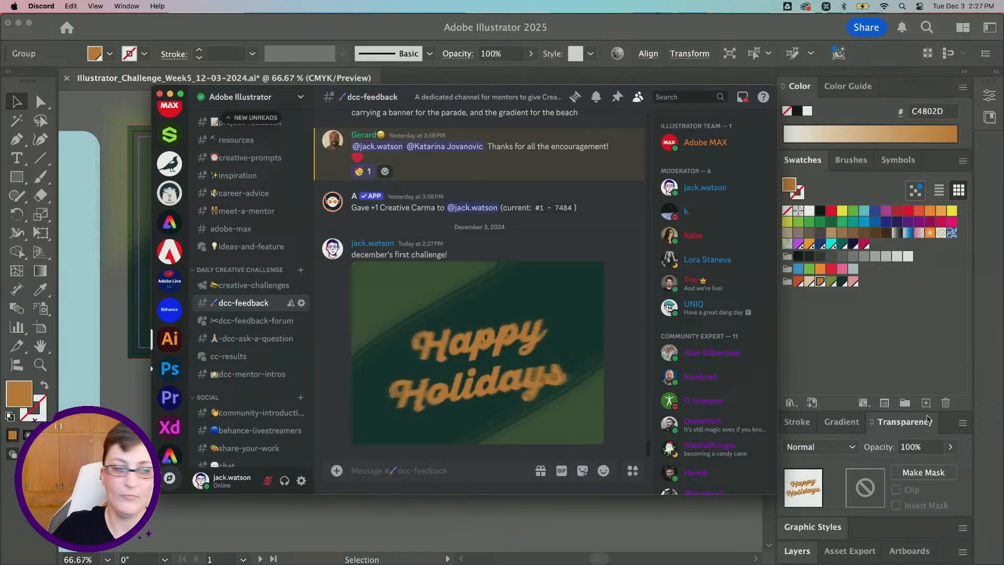